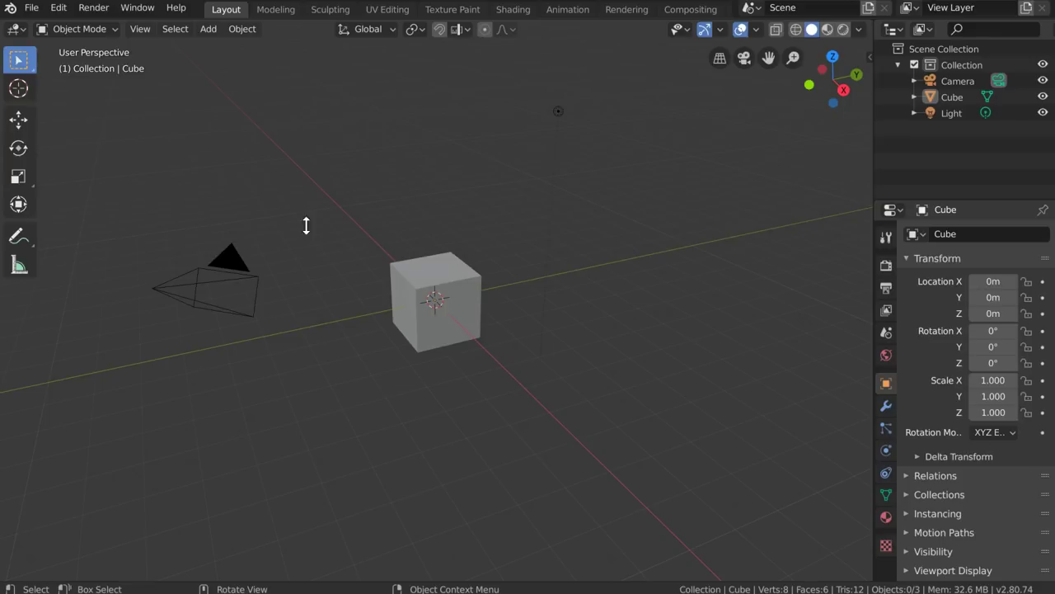
# From Preferences > Add-ons, choose asset_management.zip on the Travail (F:) drive to install
pyautogui.click(60, 10)
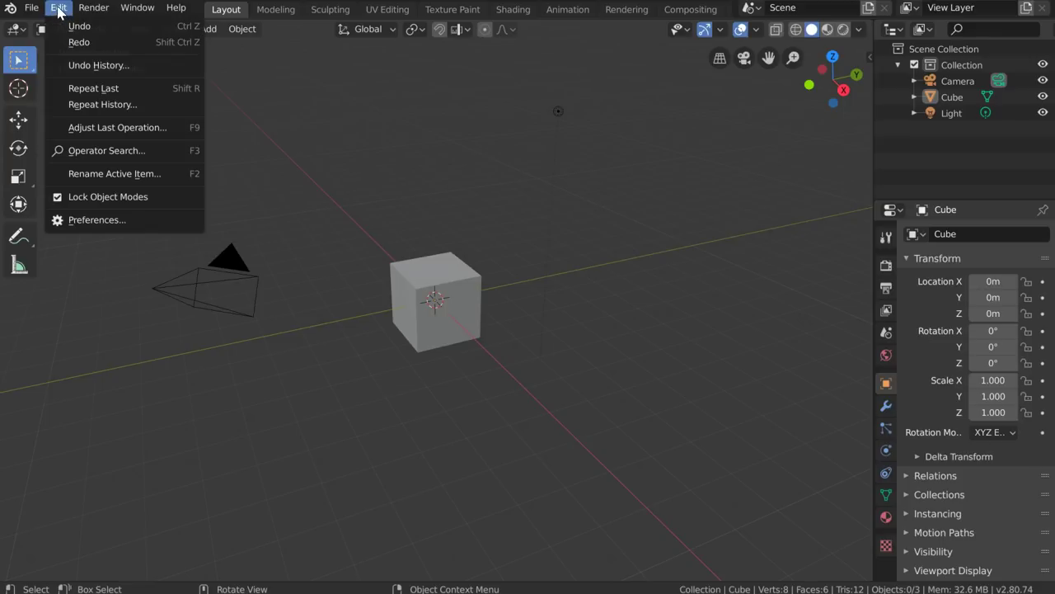
pyautogui.click(91, 220)
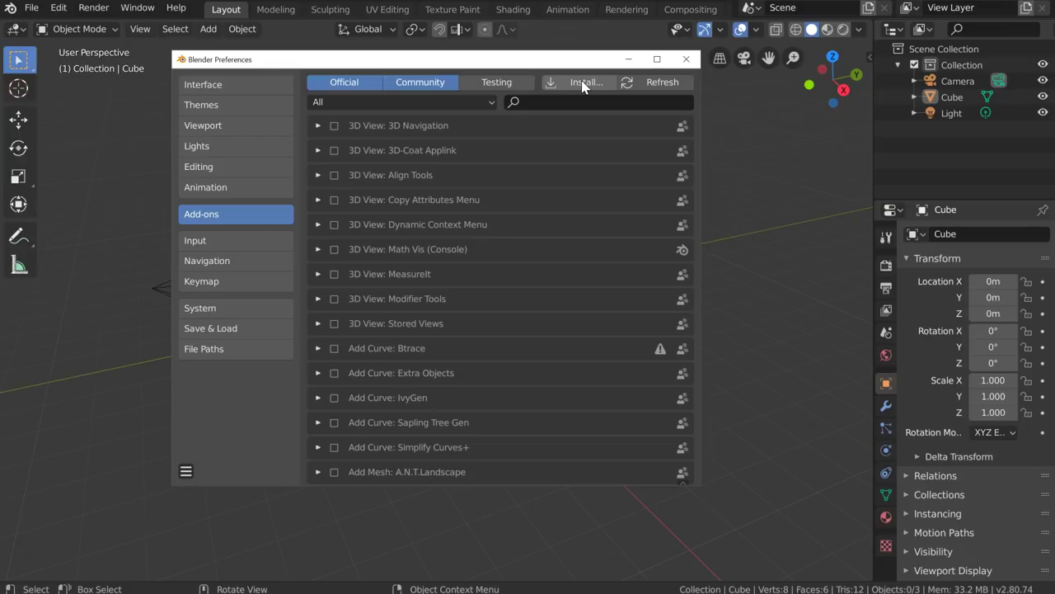
pyautogui.click(585, 83)
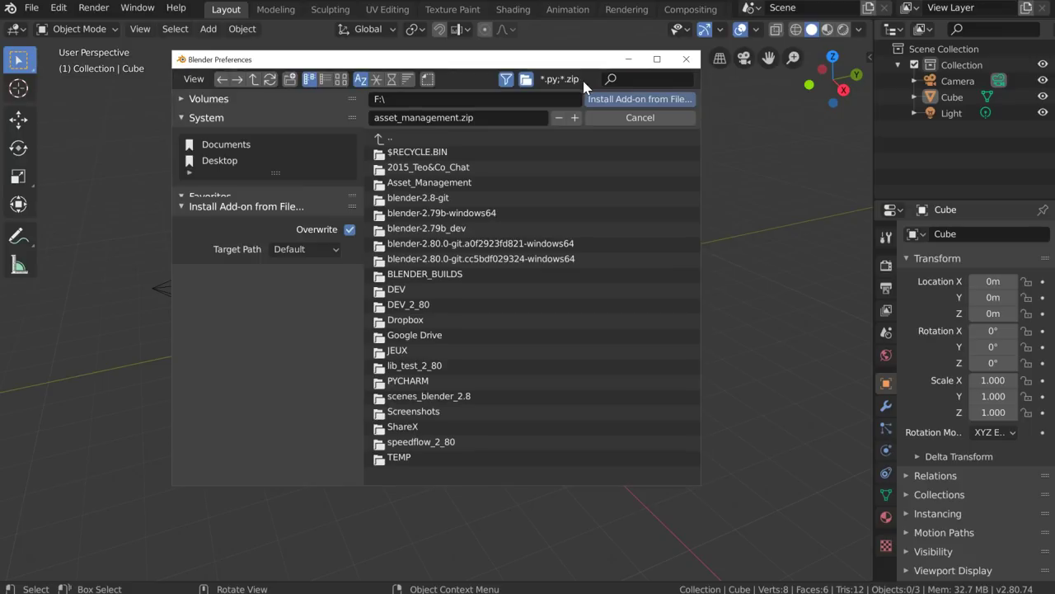
pyautogui.click(226, 99)
pyautogui.moveTo(382, 482); pyautogui.dragTo(541, 487)
pyautogui.click(507, 198)
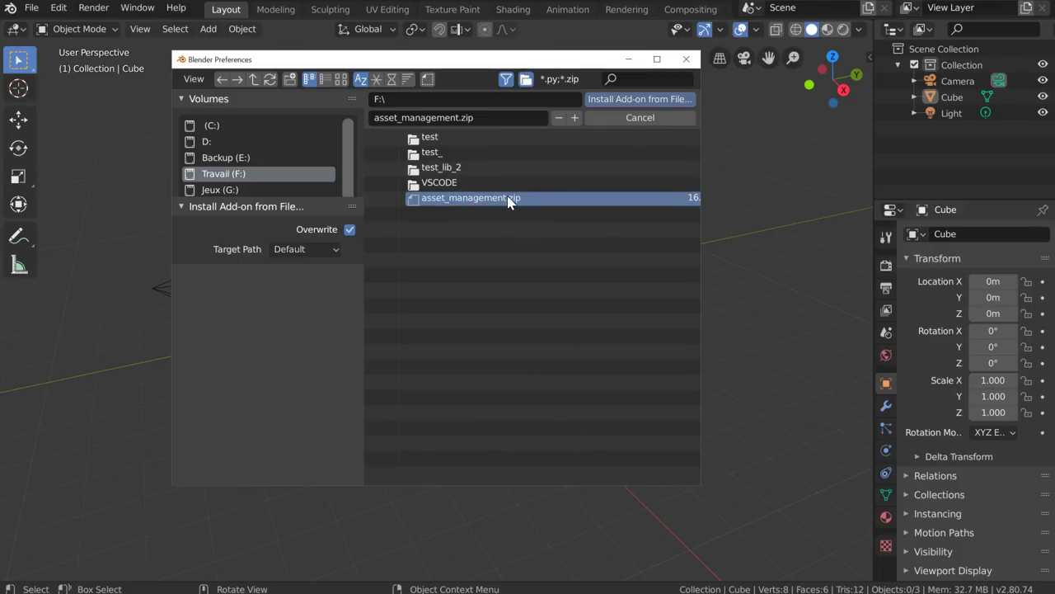
# Install asset_management.zip, enable Asset Management 2.8 and expand its preferences
pyautogui.click(642, 100)
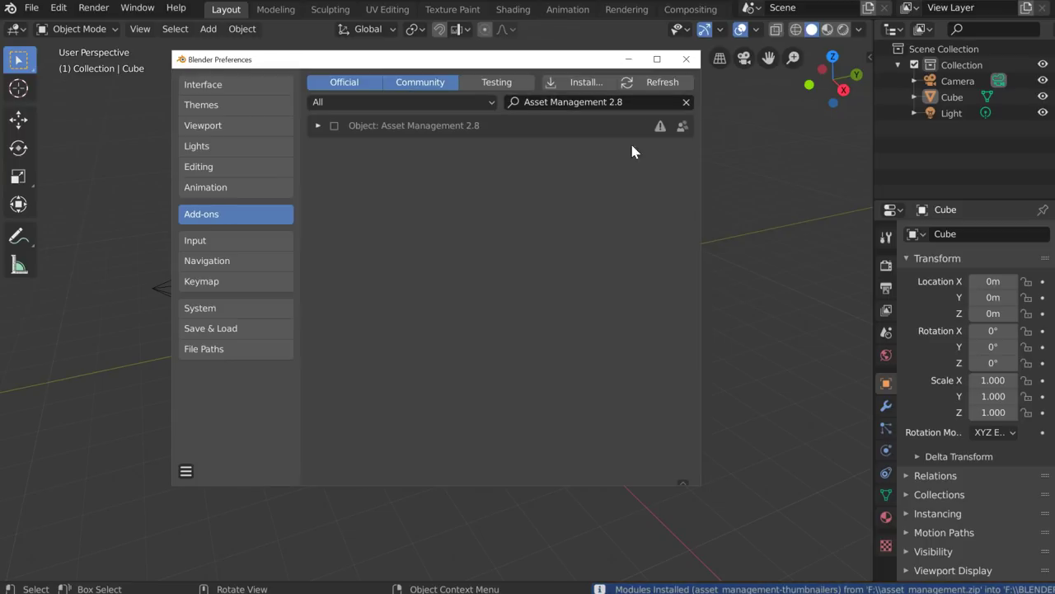
pyautogui.click(334, 126)
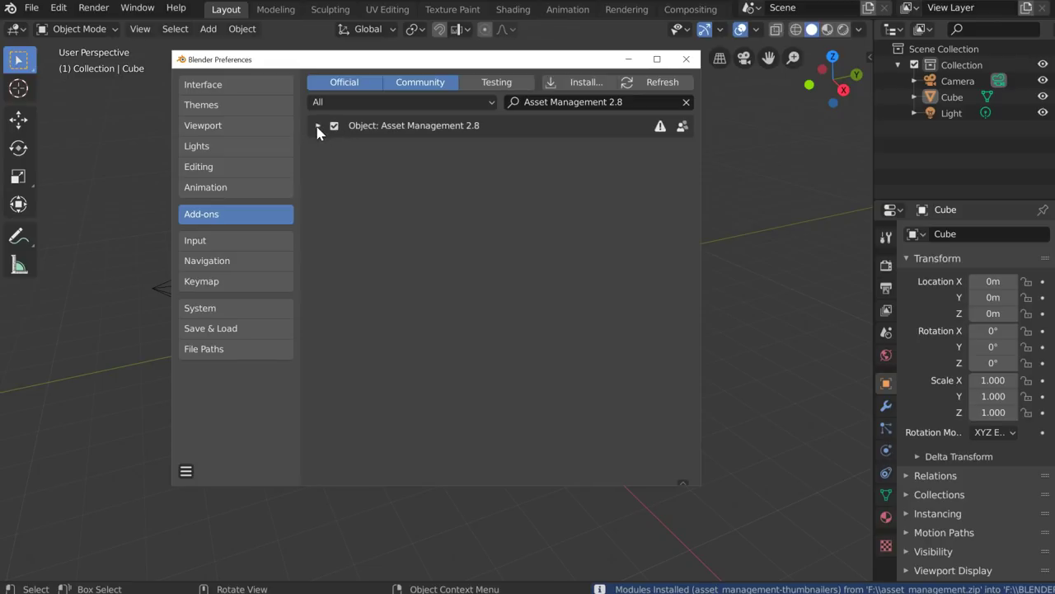
pyautogui.click(317, 126)
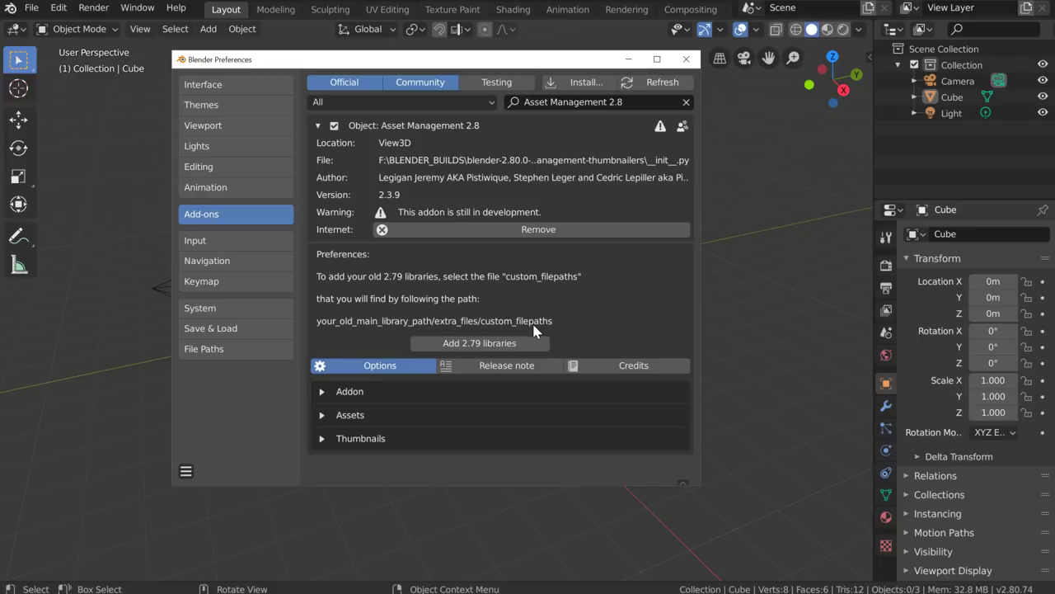
# Add the 2.79 libraries from the Asset_Management/extra_files/custom_filepaths file
pyautogui.click(469, 343)
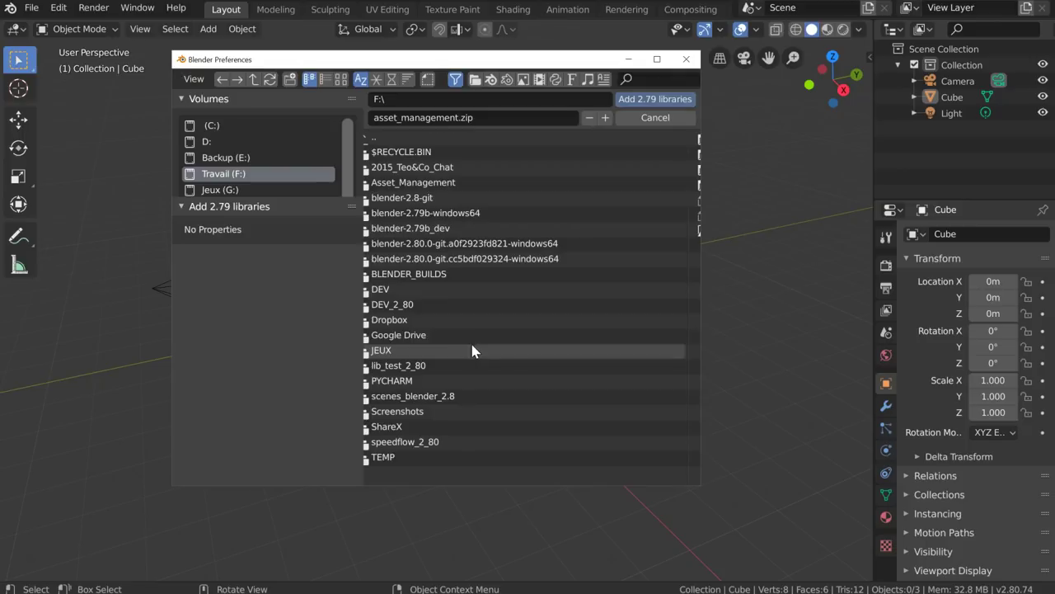
pyautogui.moveTo(701, 248); pyautogui.dragTo(826, 251)
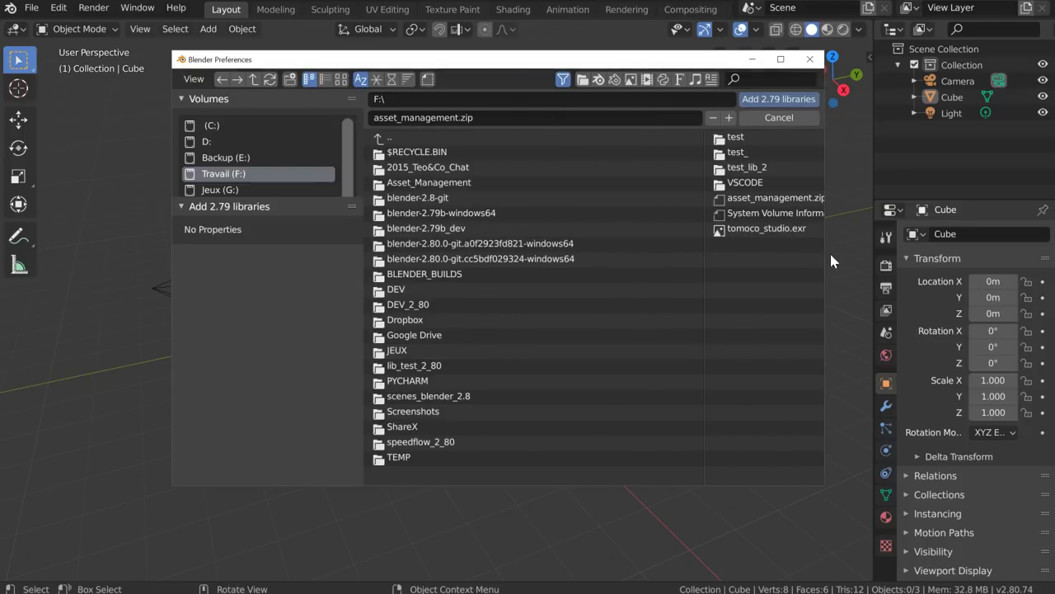
pyautogui.doubleClick(416, 183)
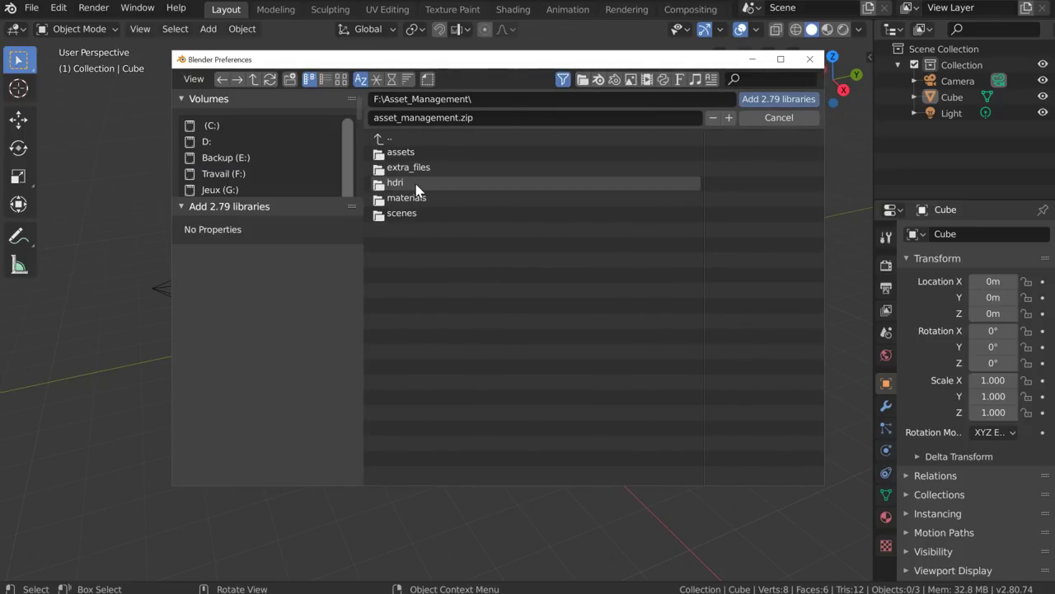
pyautogui.doubleClick(409, 169)
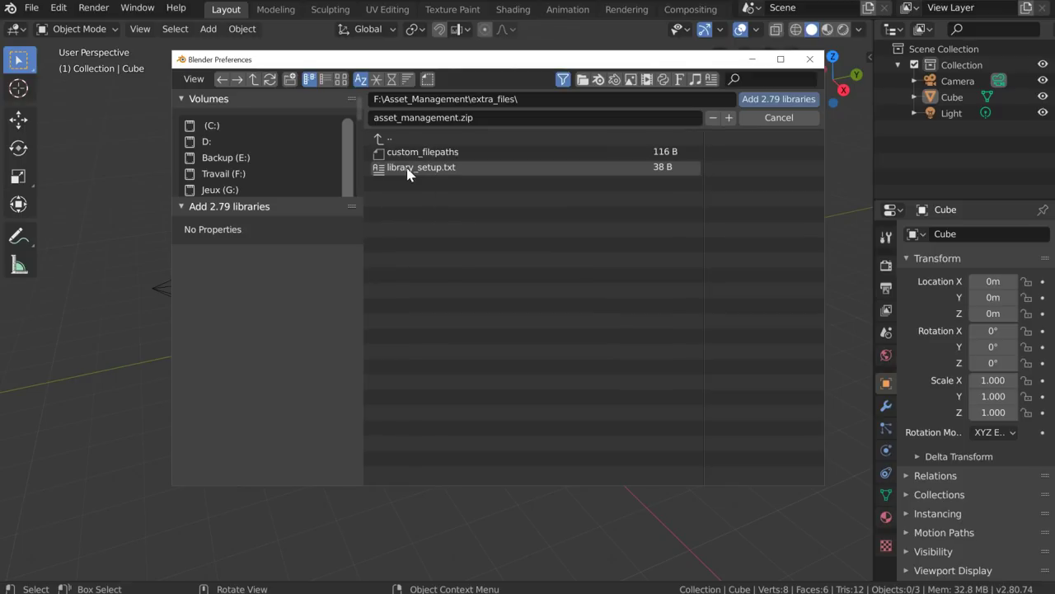
pyautogui.click(424, 155)
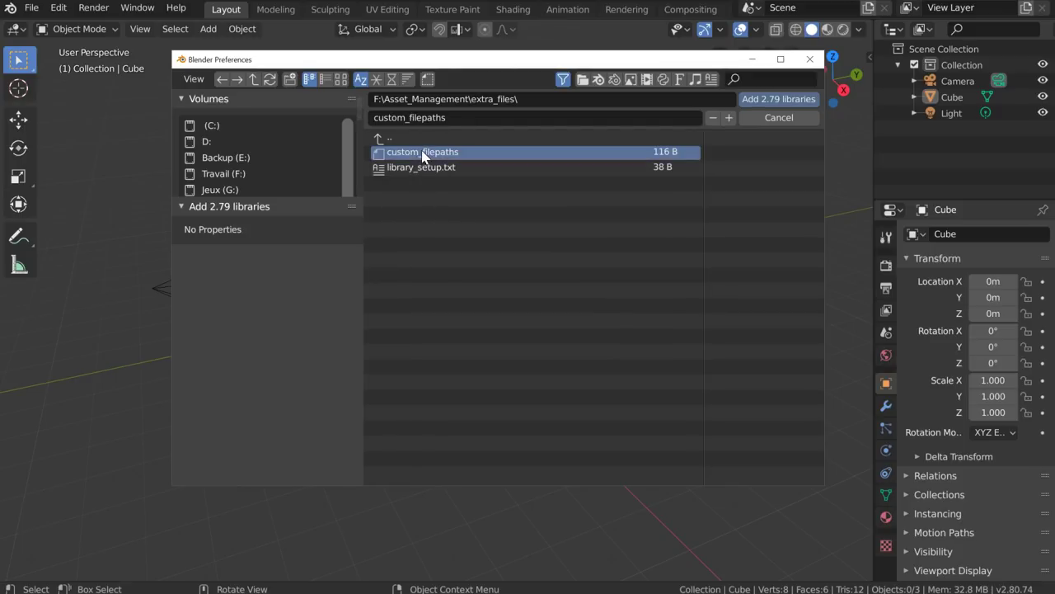
pyautogui.click(773, 101)
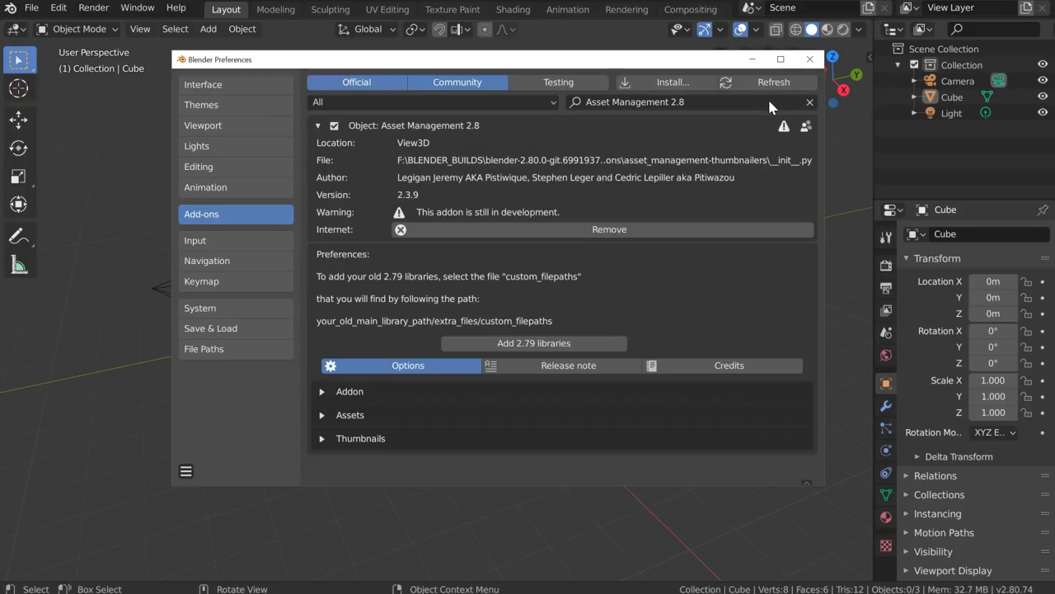
# Close Preferences and show the Asset Management (AM) sidebar tab in the viewport
pyautogui.moveTo(579, 64); pyautogui.dragTo(392, 55)
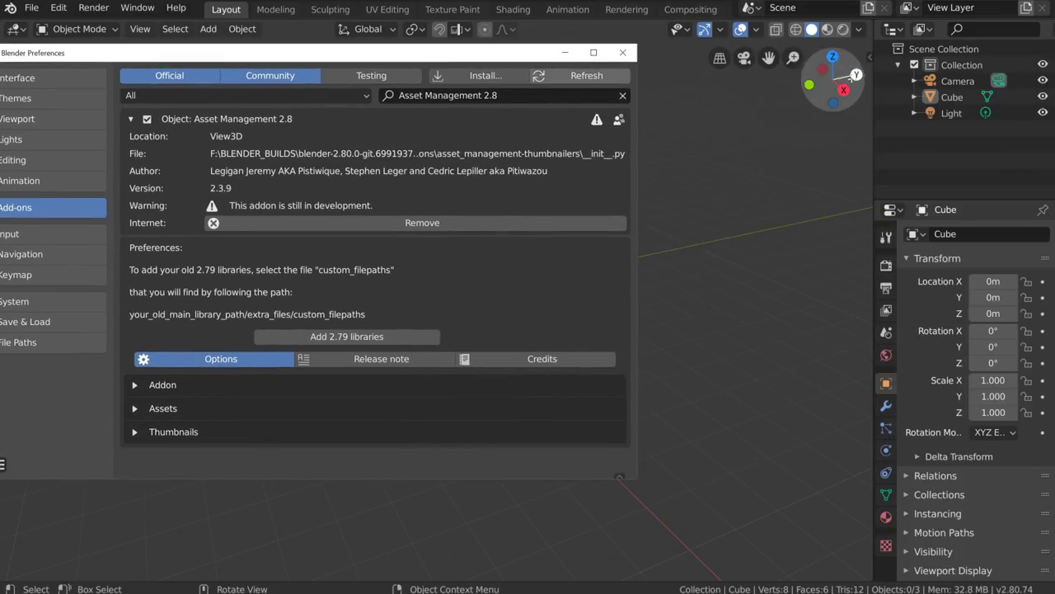
pyautogui.click(624, 50)
pyautogui.click(864, 56)
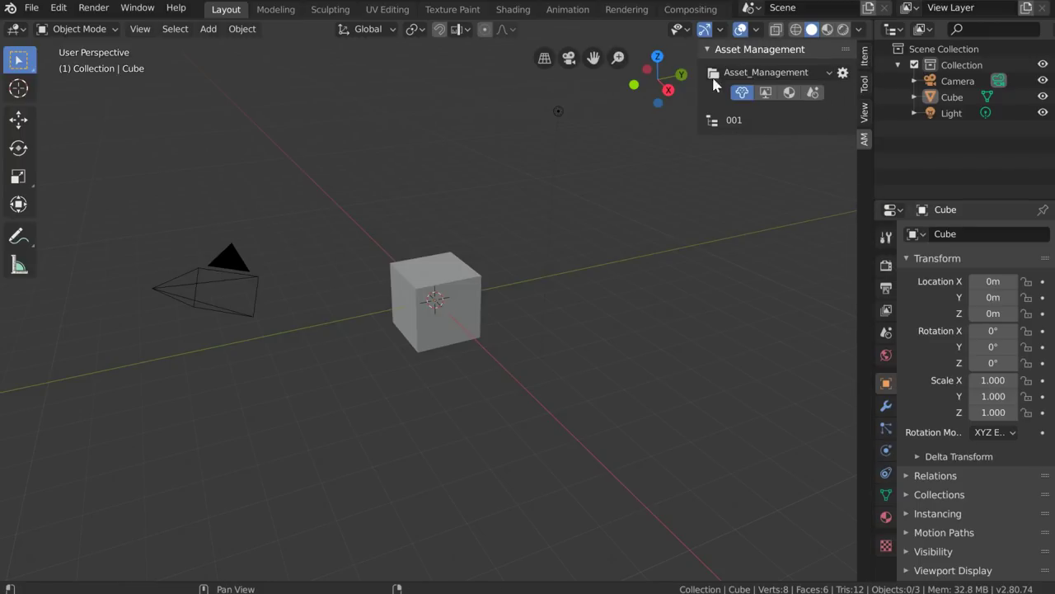
pyautogui.click(715, 122)
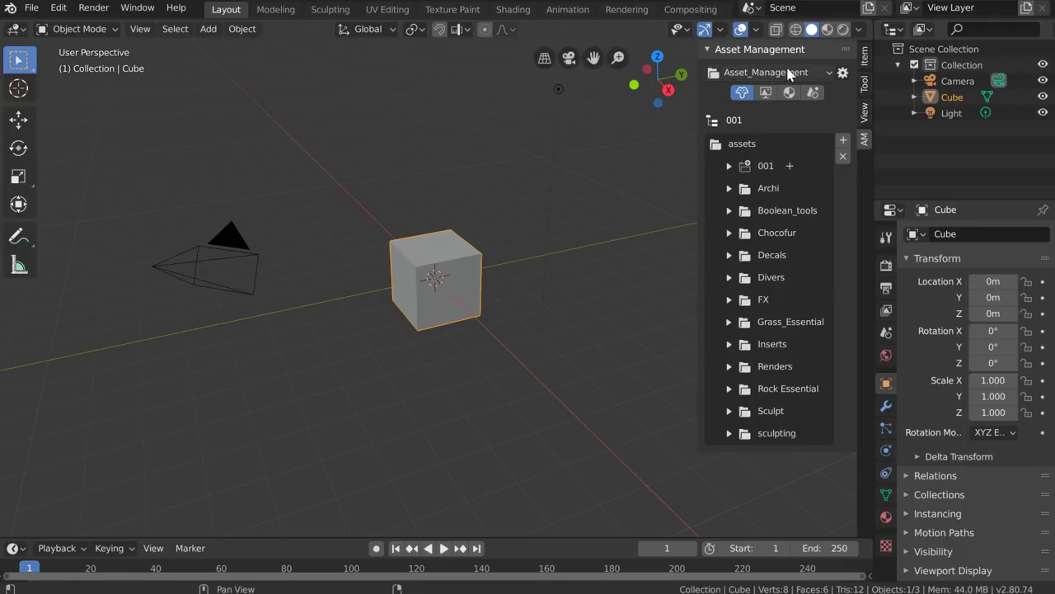
pyautogui.click(713, 121)
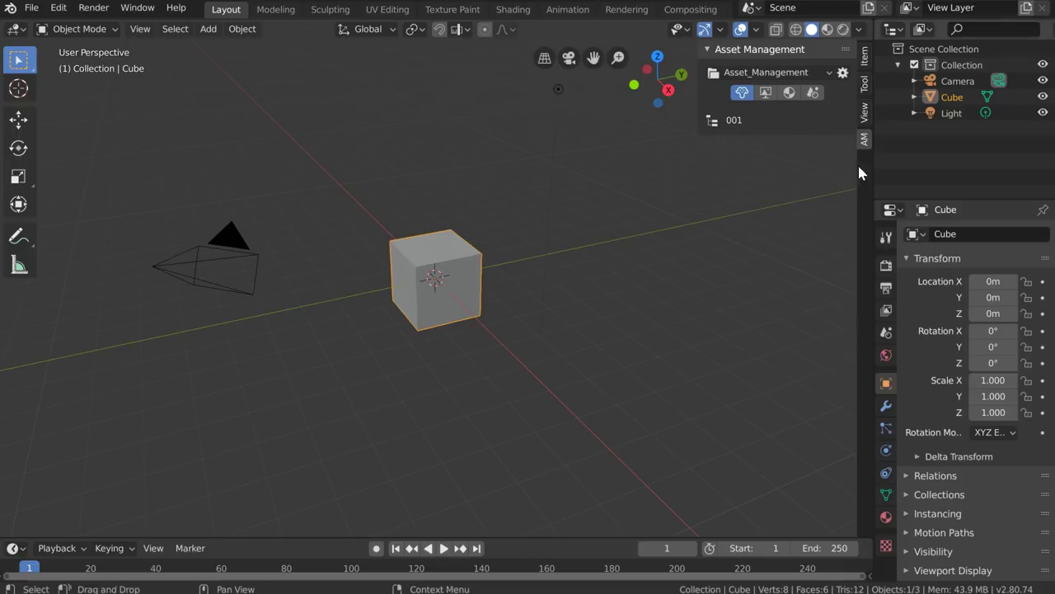
# Start a new library whose path is a newly created F:\toto\ folder
pyautogui.click(843, 72)
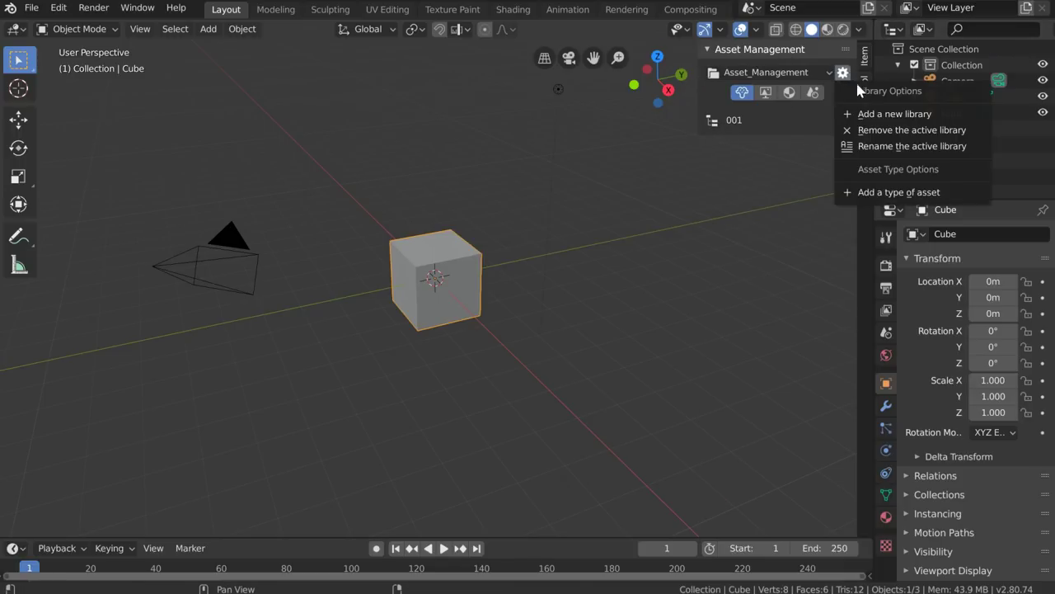
pyautogui.click(895, 114)
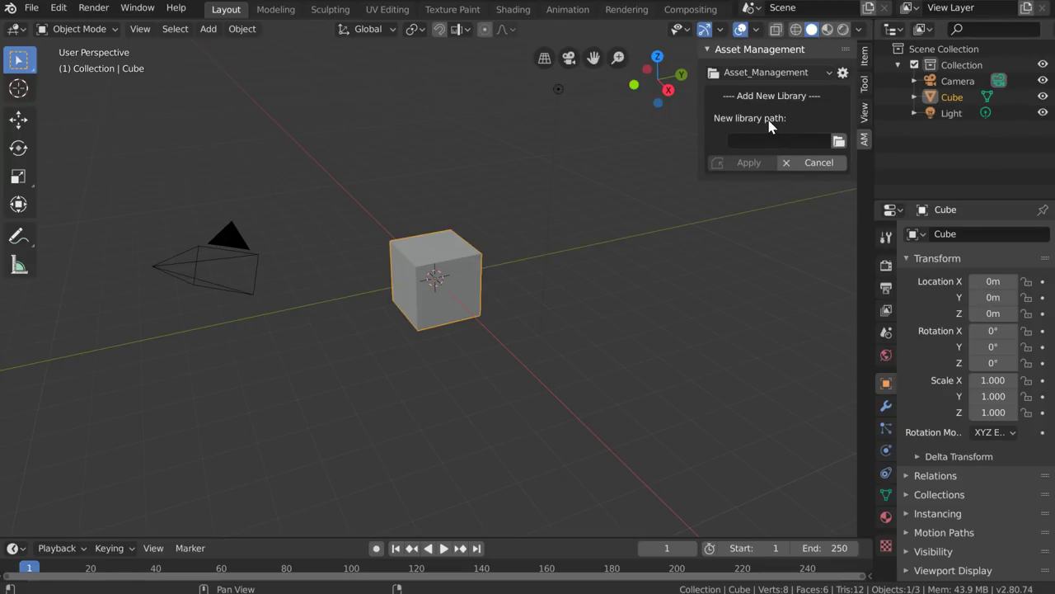
pyautogui.click(839, 141)
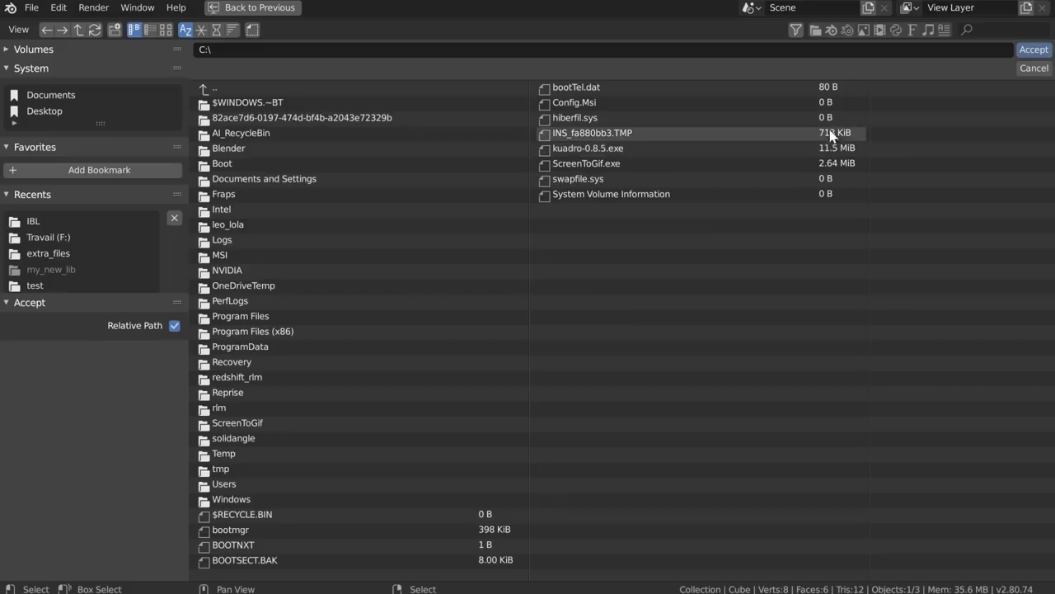
pyautogui.click(41, 50)
pyautogui.click(66, 123)
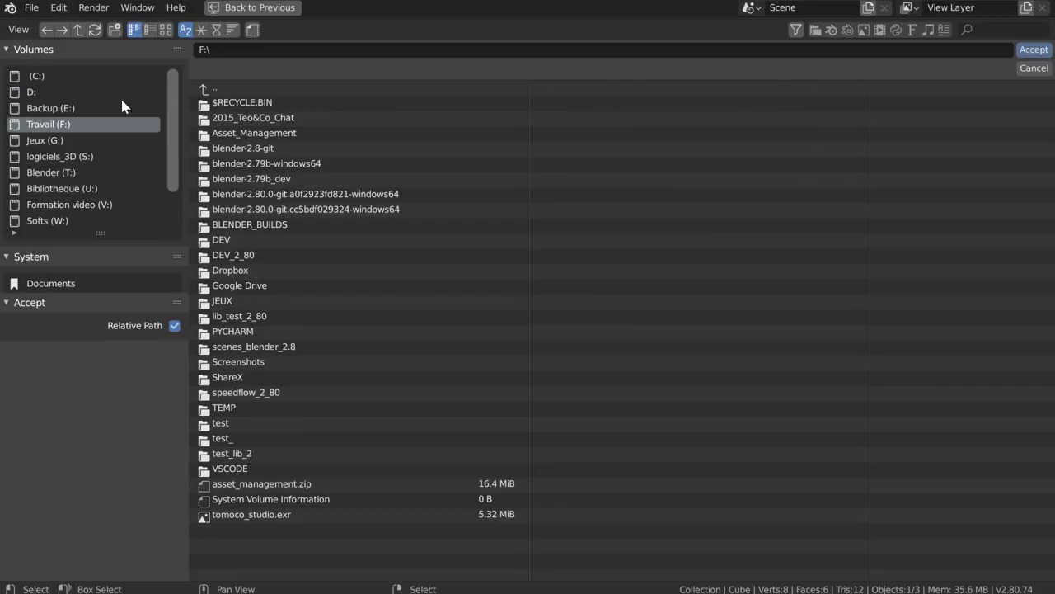
pyautogui.click(115, 29)
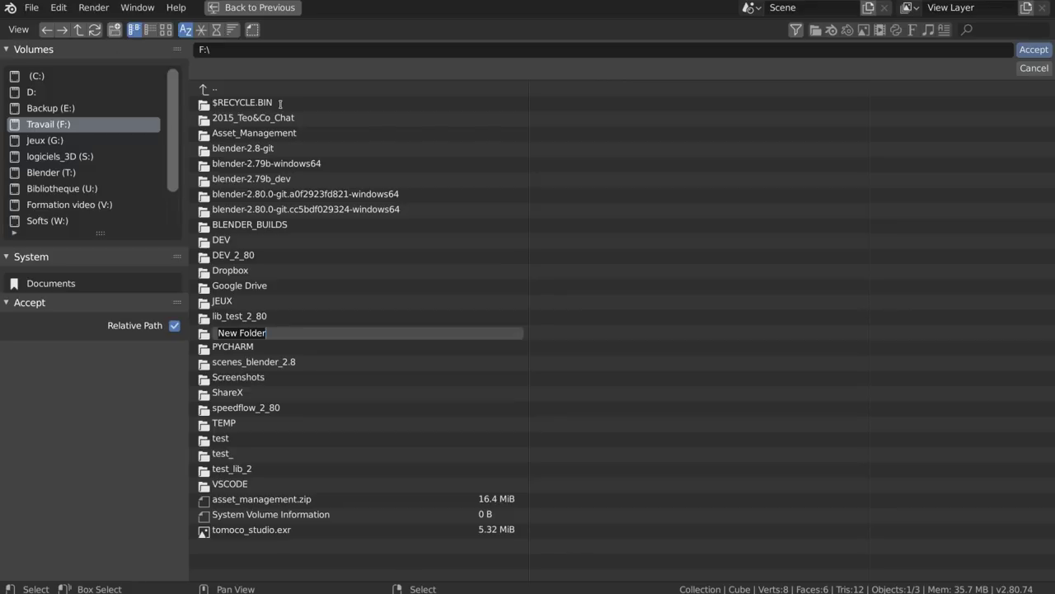
pyautogui.write('toto')
pyautogui.press('Return')
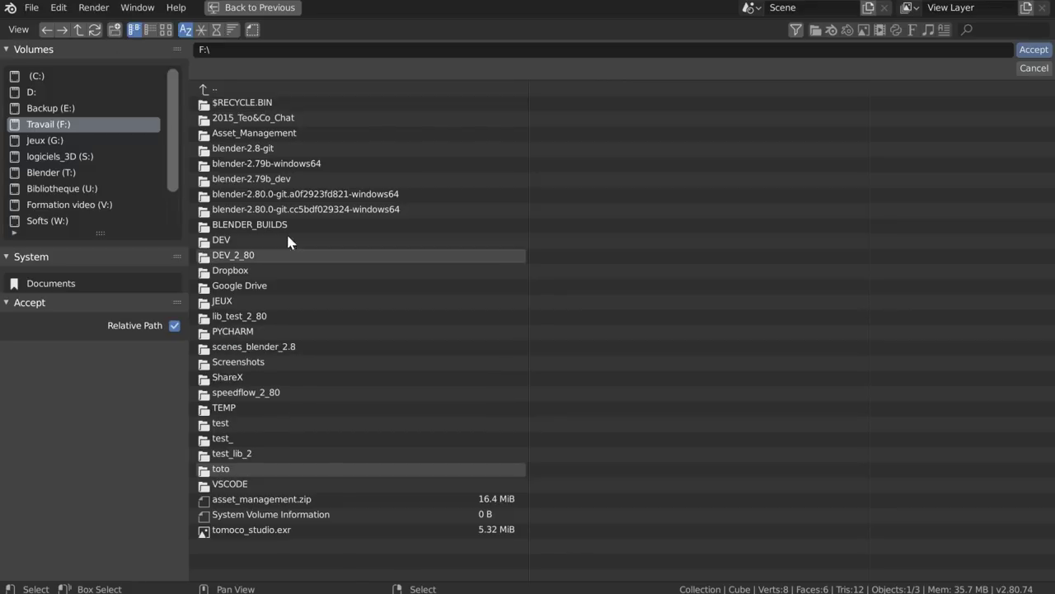
pyautogui.doubleClick(222, 469)
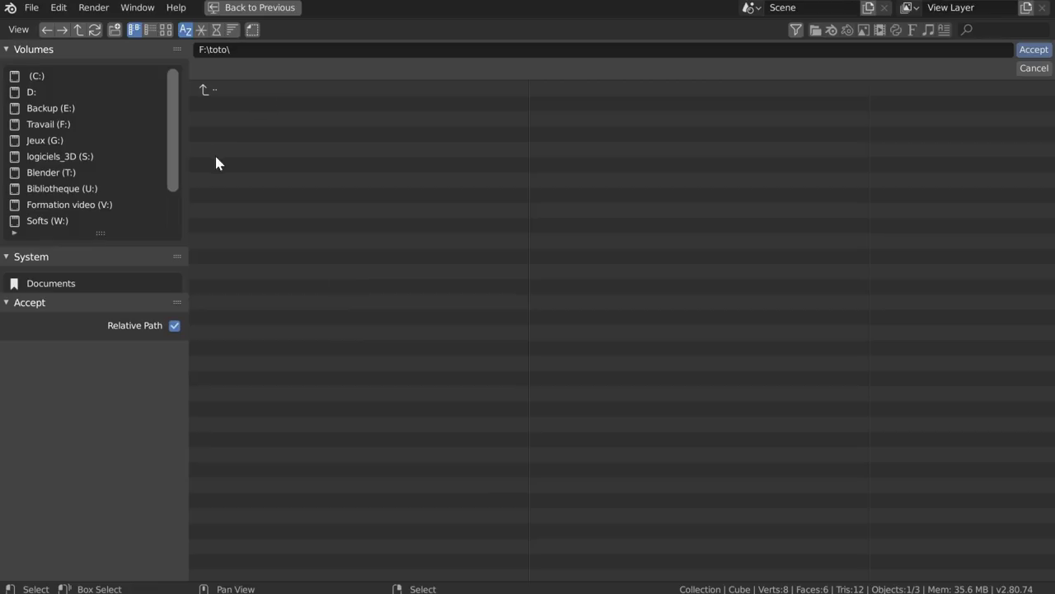
pyautogui.click(1031, 50)
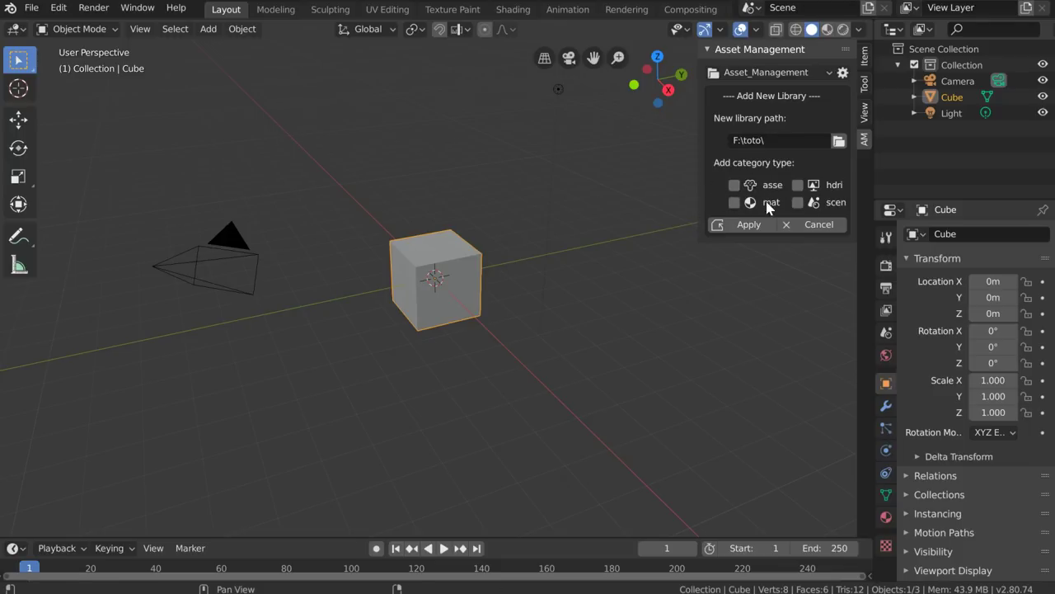
# Include asset, material, HDRI and scene categories and create the toto library
pyautogui.click(733, 185)
pyautogui.click(734, 202)
pyautogui.click(798, 185)
pyautogui.click(798, 202)
pyautogui.click(739, 228)
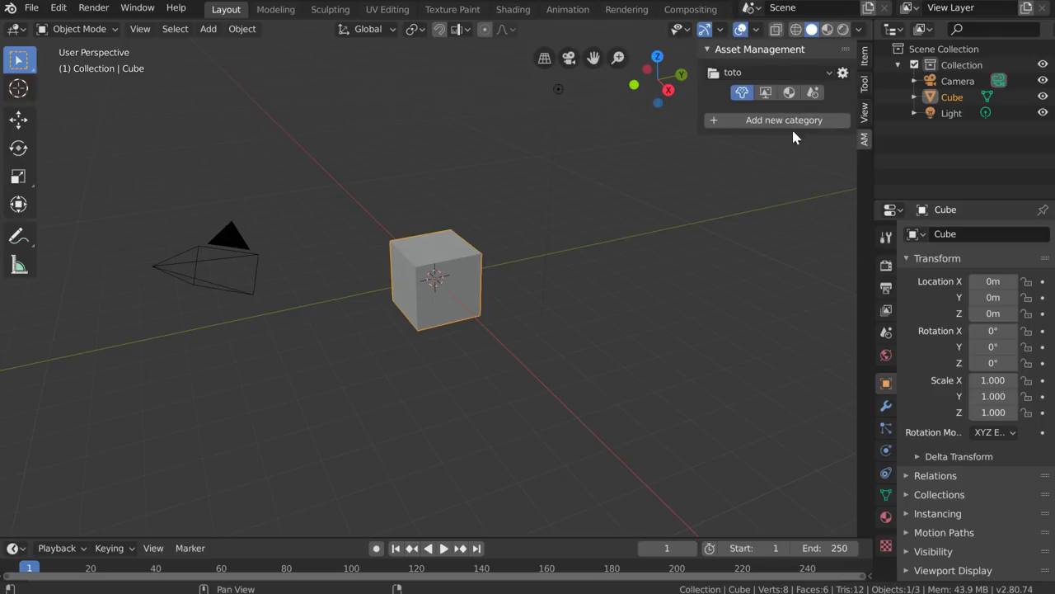
# Cycle through the library's HDRI, material, scene and mesh asset types, ending on mesh
pyautogui.click(766, 92)
pyautogui.click(789, 92)
pyautogui.click(813, 92)
pyautogui.click(742, 92)
pyautogui.click(765, 92)
pyautogui.click(813, 93)
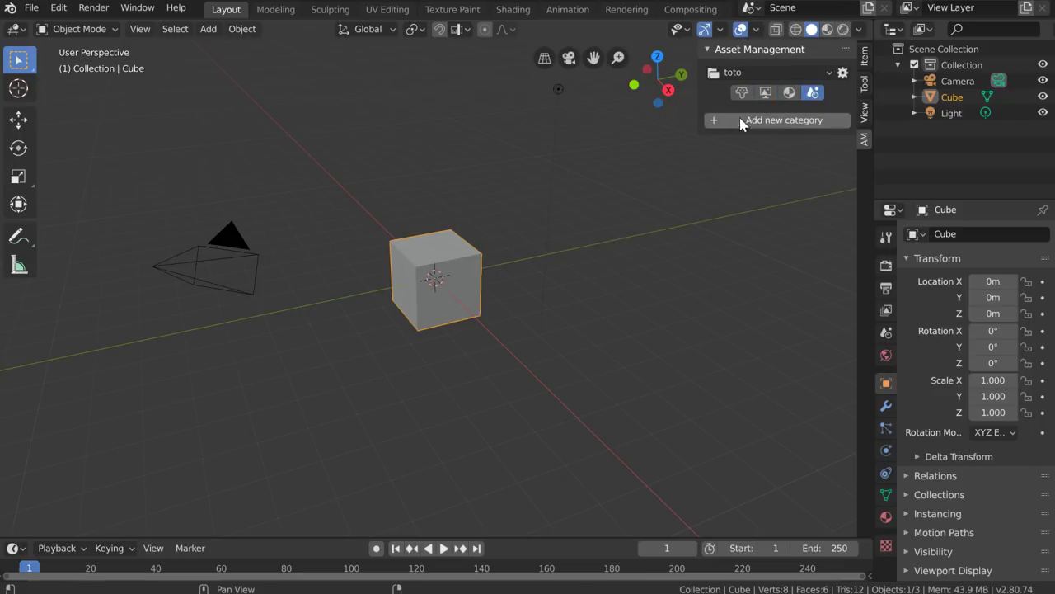
pyautogui.click(742, 93)
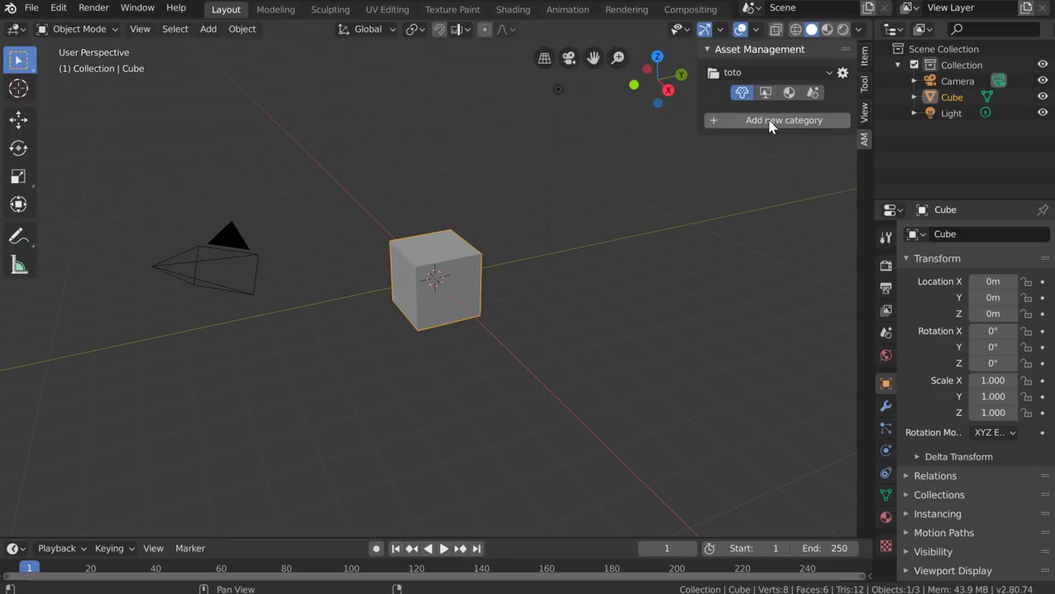
# Create category A under assets and make it the active category
pyautogui.click(759, 124)
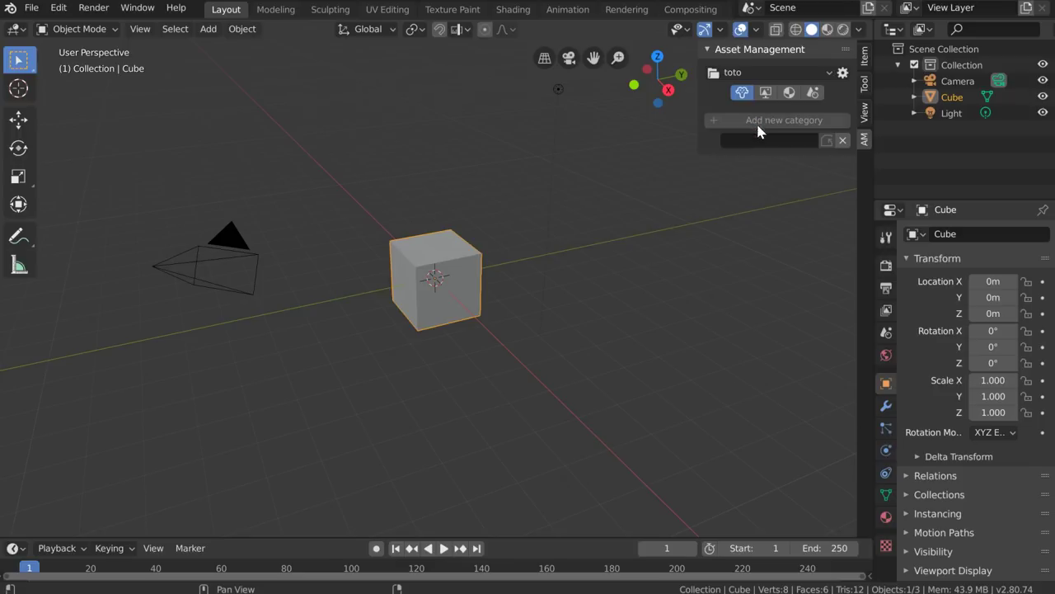
pyautogui.write('A')
pyautogui.press('Return')
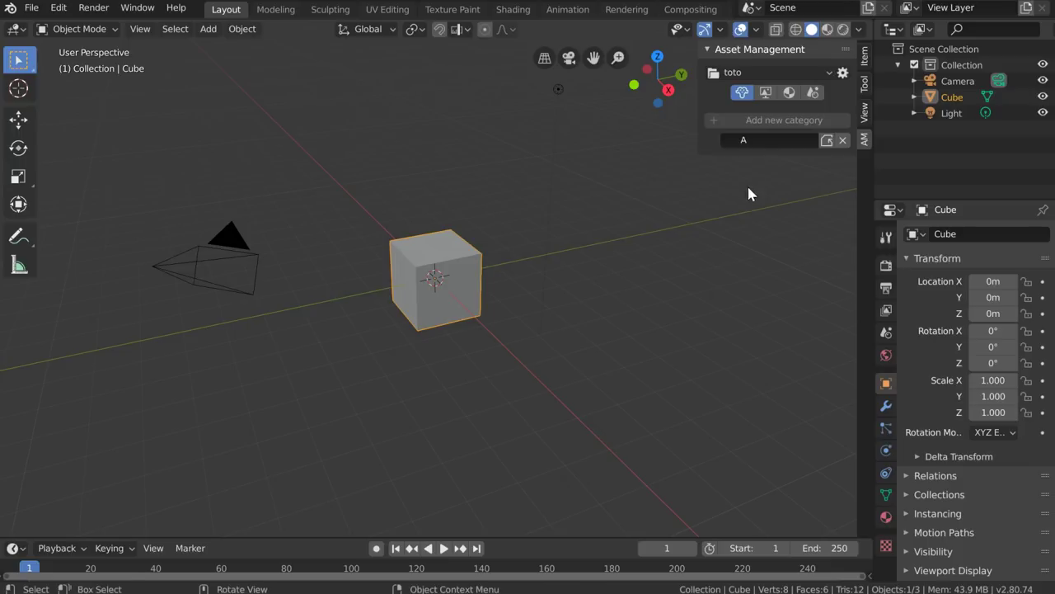
pyautogui.click(827, 140)
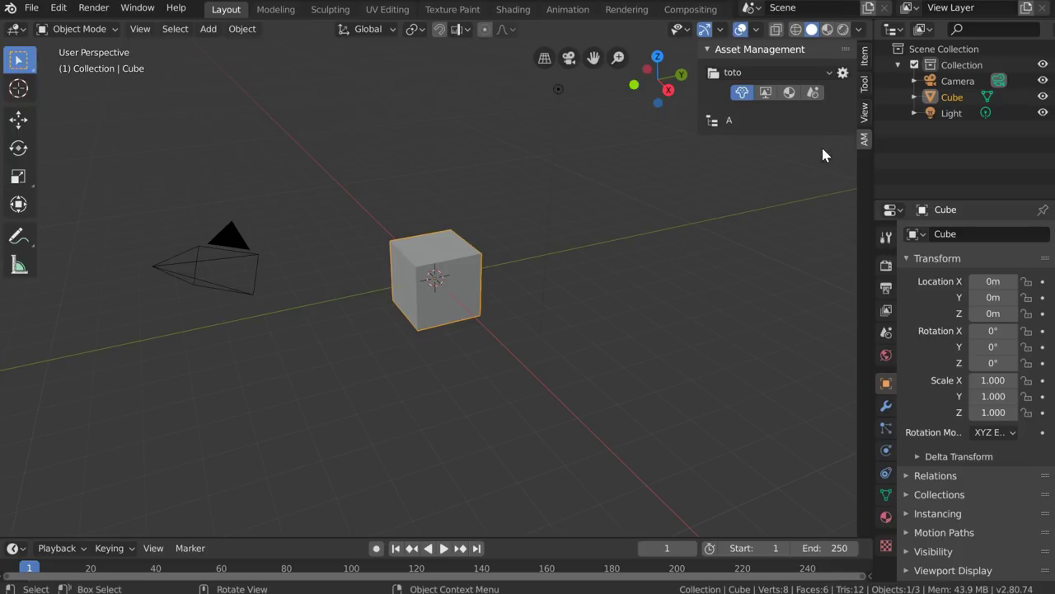
pyautogui.click(714, 122)
pyautogui.click(739, 147)
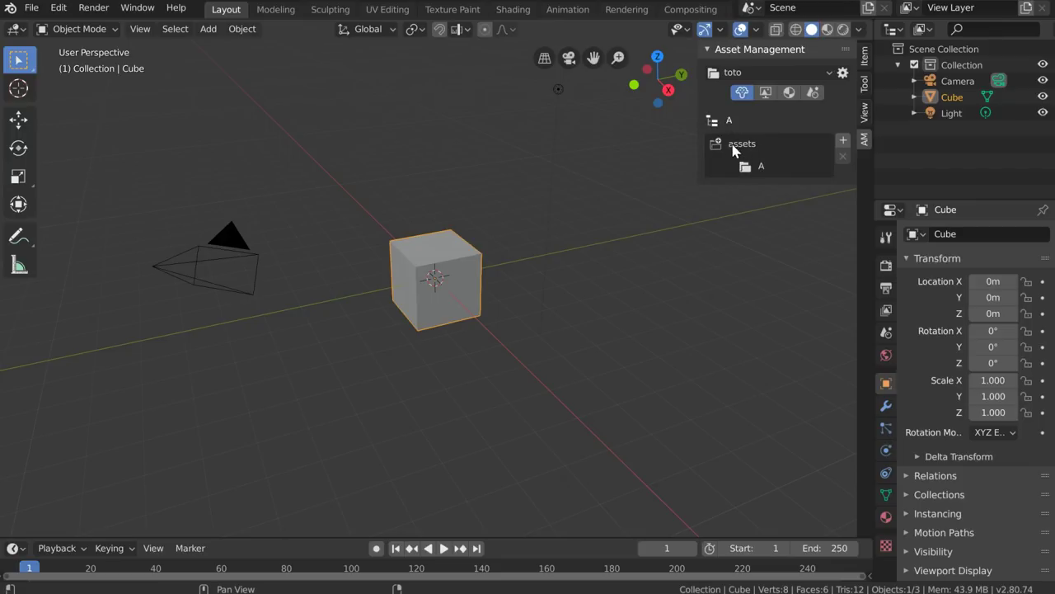
pyautogui.click(752, 166)
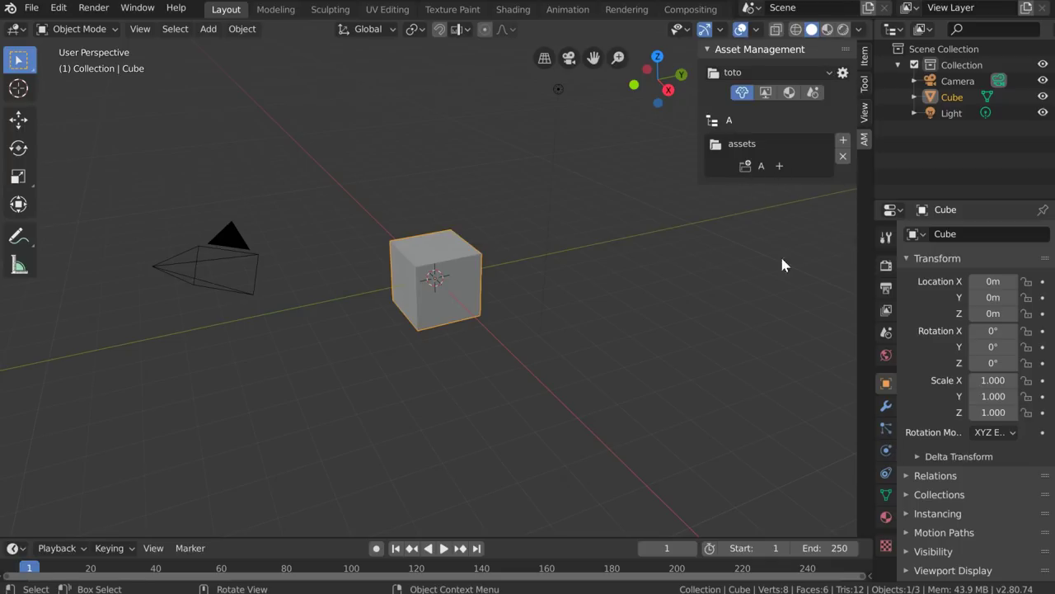
# Add subcategories A_1 and A_2 inside category A
pyautogui.click(842, 142)
pyautogui.write('A_1')
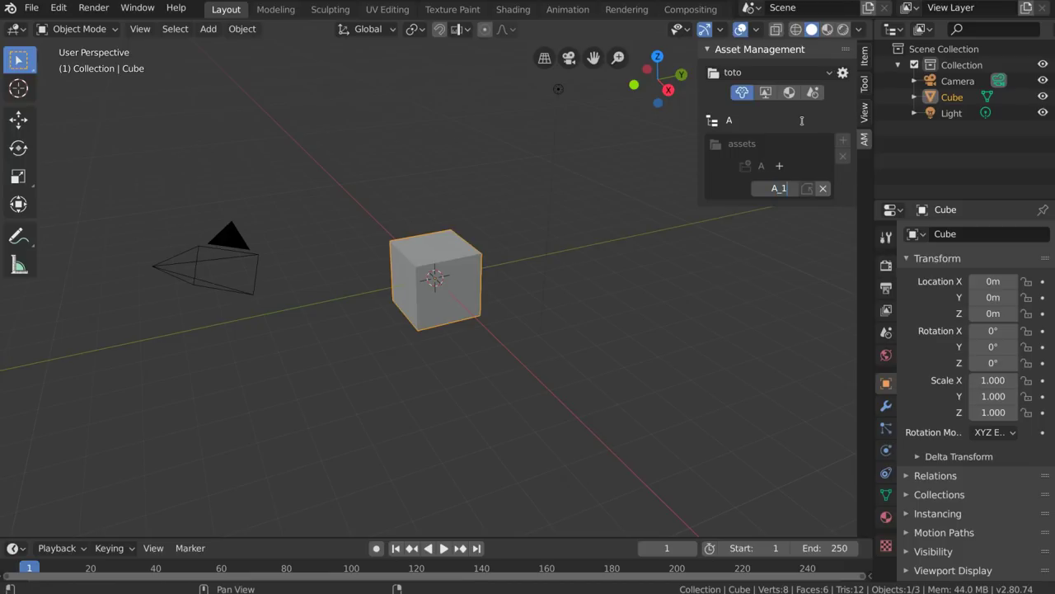
pyautogui.press('Return')
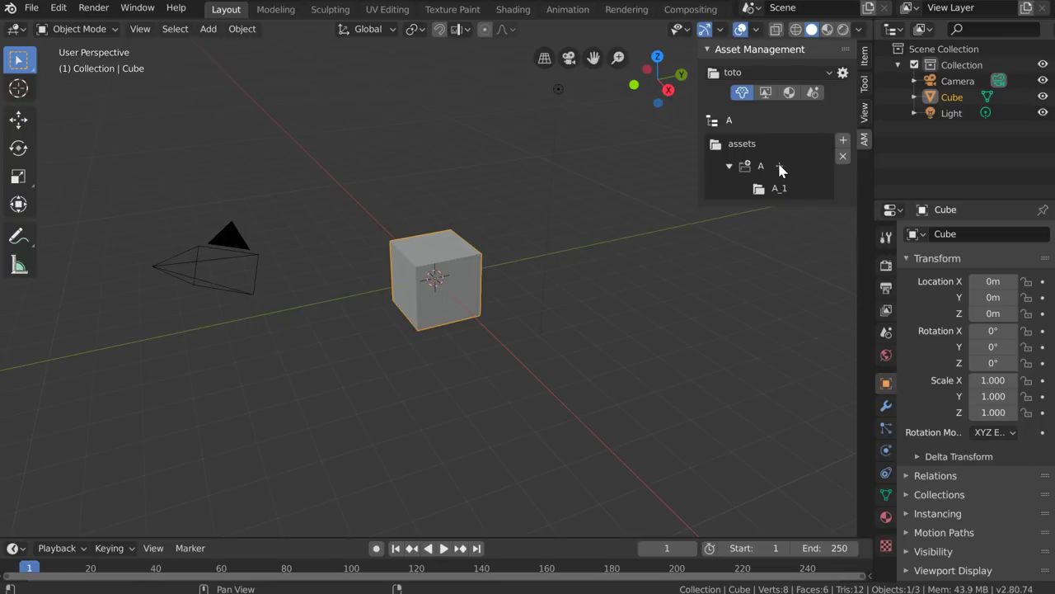
pyautogui.click(779, 166)
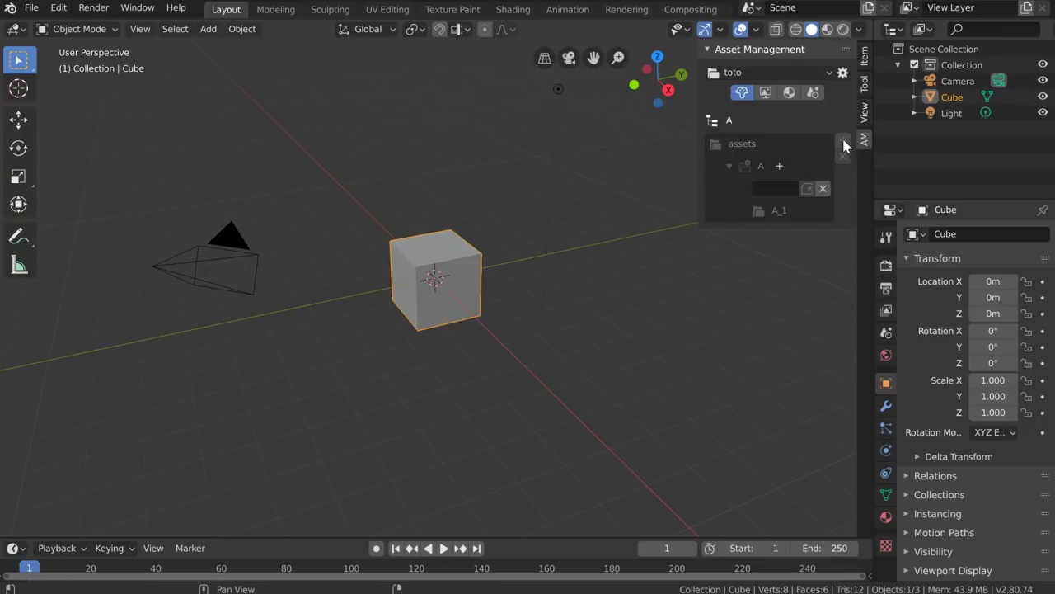
pyautogui.write('A_2')
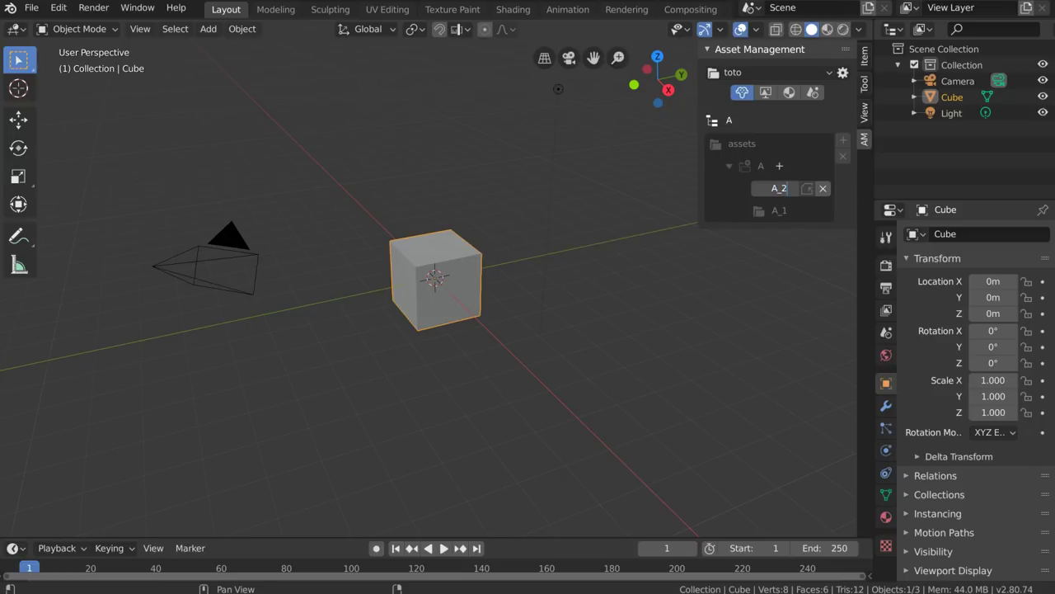
pyautogui.press('Return')
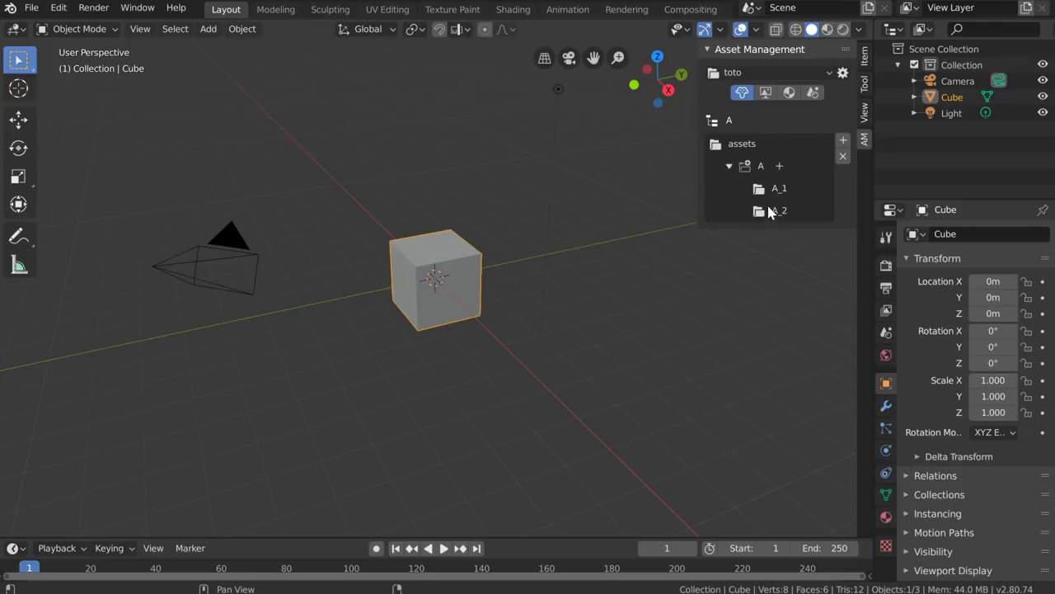
# Make A_1 active and add subcategory A_1_1 inside it
pyautogui.click(778, 190)
pyautogui.click(843, 141)
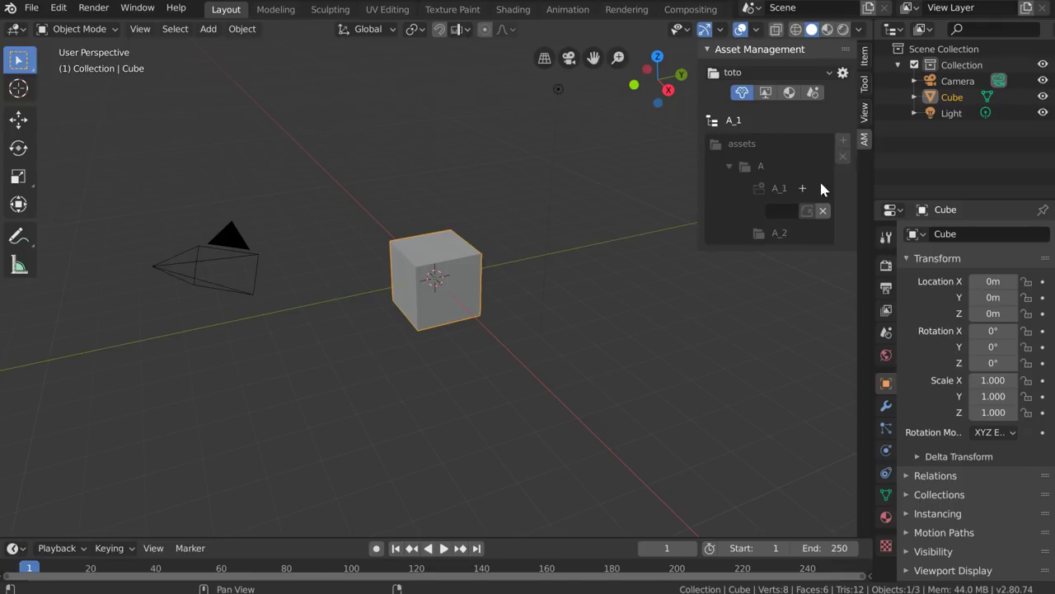
pyautogui.write('A_1_1')
pyautogui.click(807, 211)
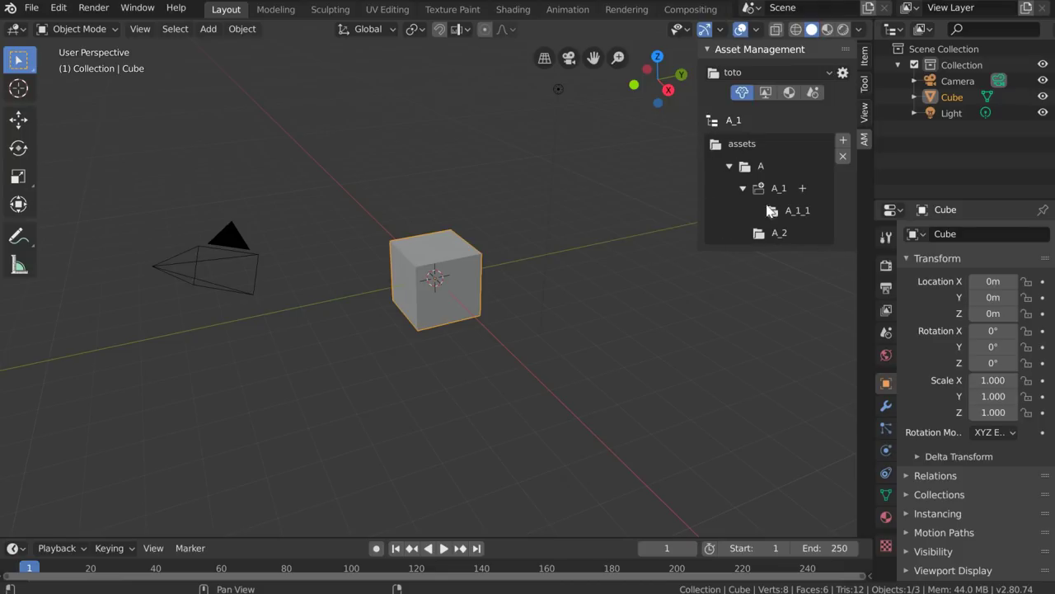
# Delete category A_1_1, confirming the removal with YES
pyautogui.click(789, 212)
pyautogui.click(843, 156)
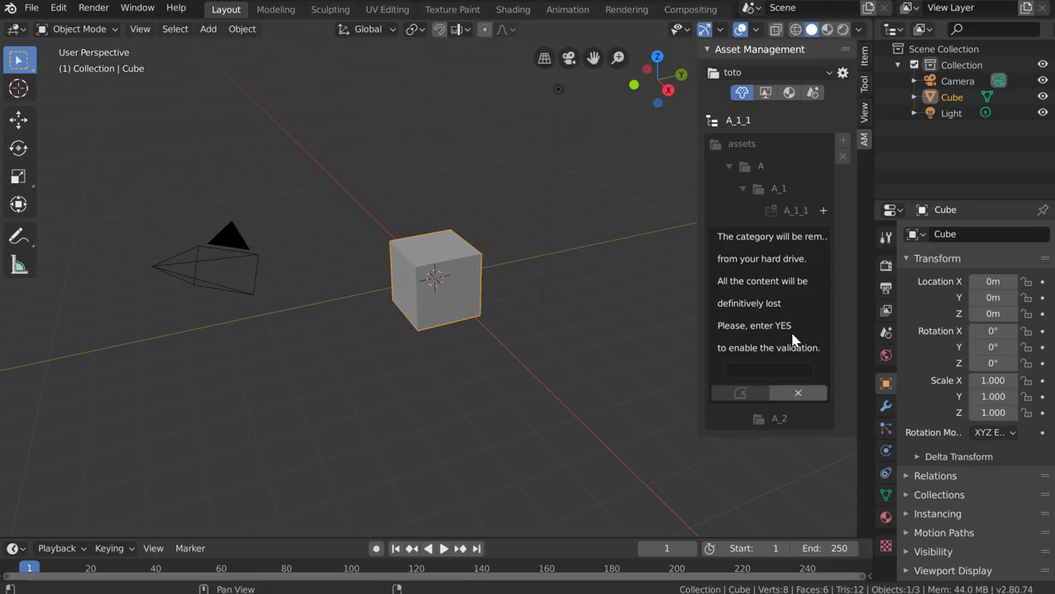
pyautogui.click(743, 371)
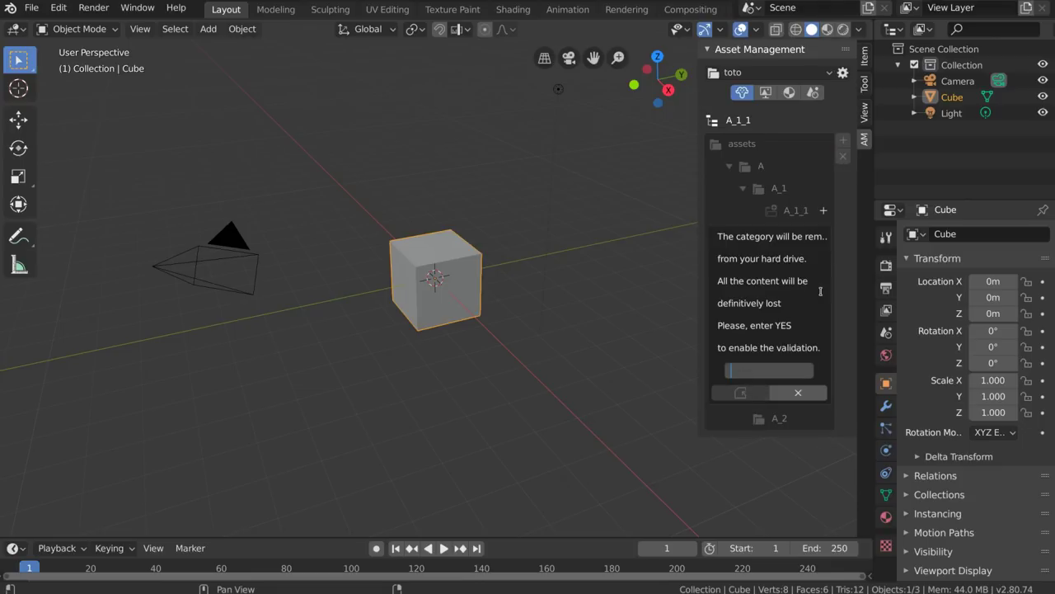
pyautogui.write('YES')
pyautogui.press('Return')
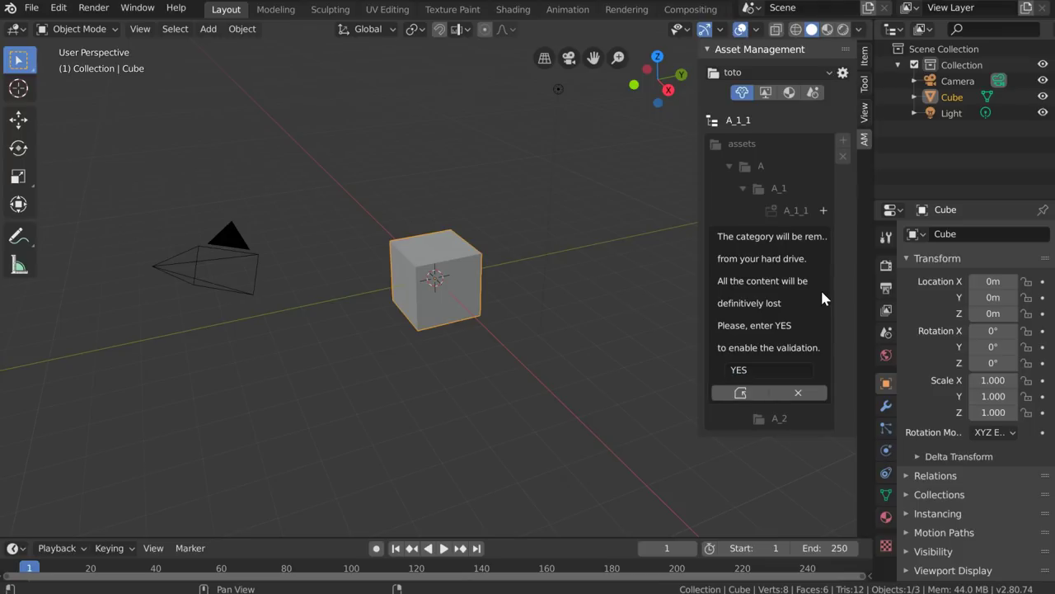
pyautogui.click(738, 394)
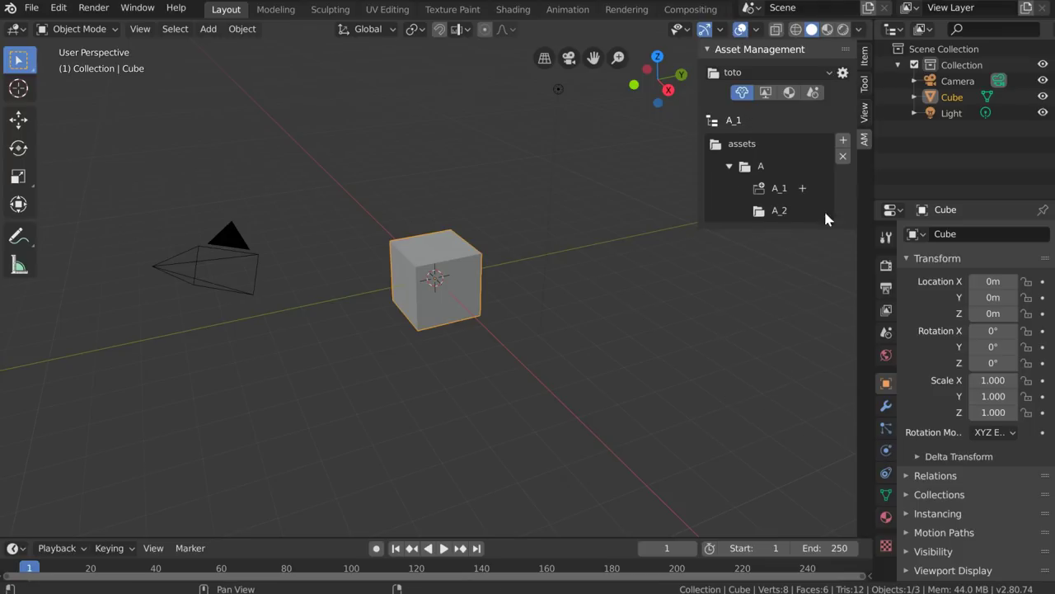
# Add top-level category B under assets and make it active
pyautogui.click(778, 211)
pyautogui.click(843, 140)
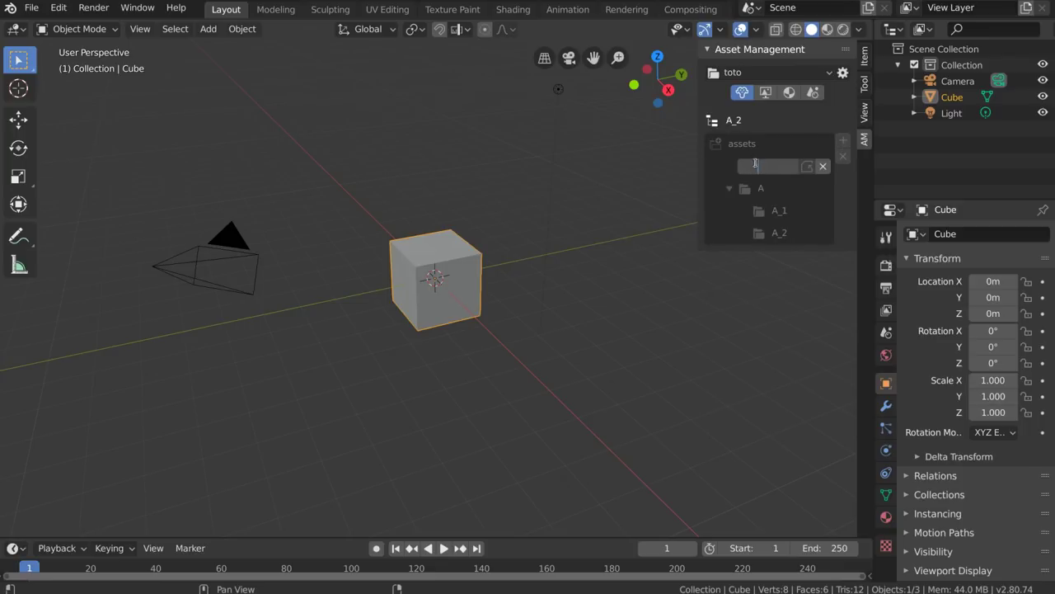
pyautogui.write('B')
pyautogui.click(804, 167)
pyautogui.click(750, 237)
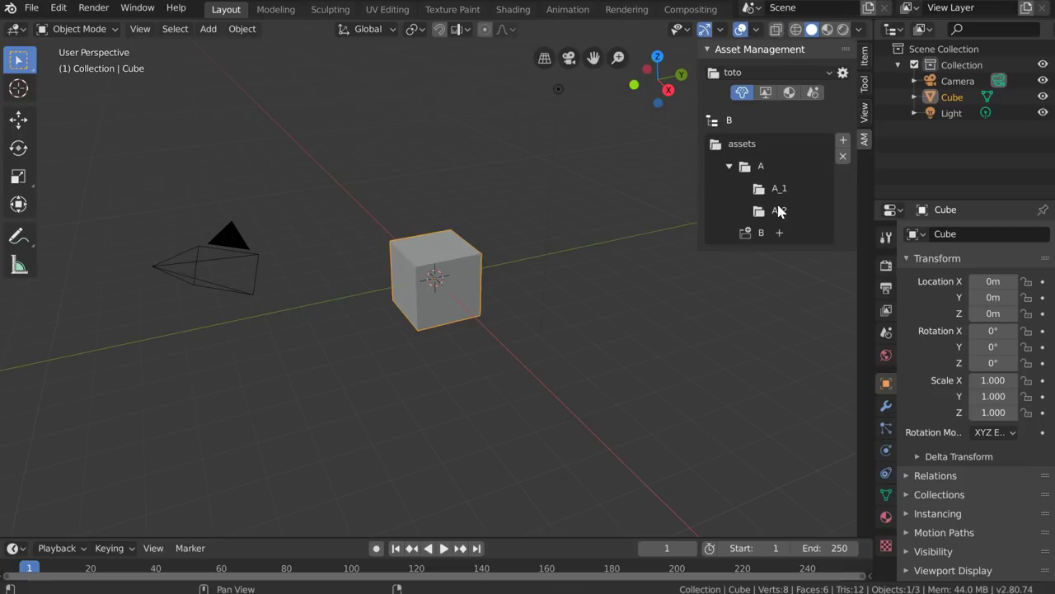
# Add subcategories B_1 and B_2 inside category B
pyautogui.click(843, 143)
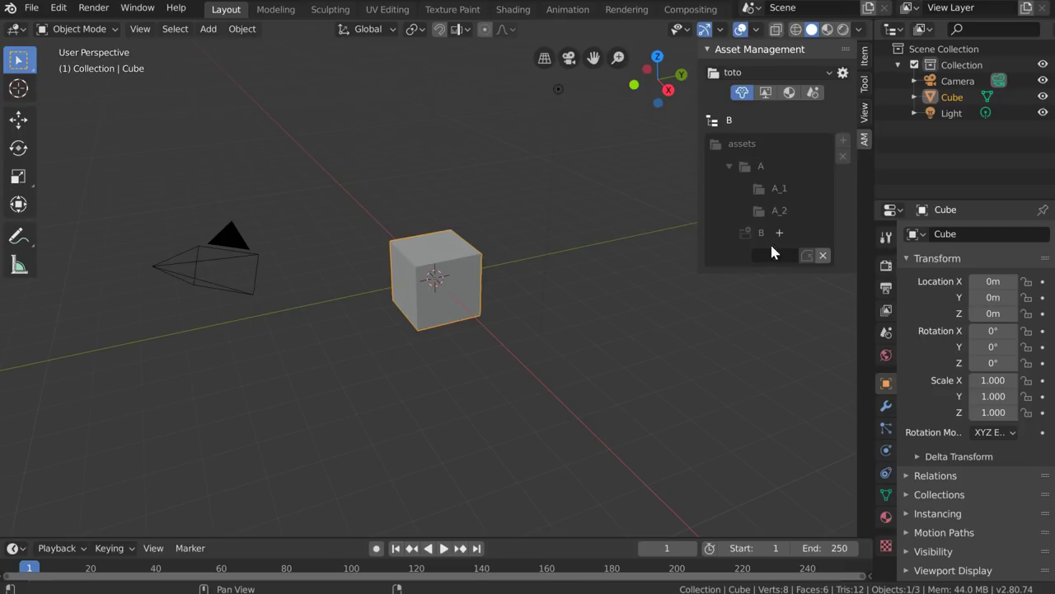
pyautogui.write('B_1')
pyautogui.press('Return')
pyautogui.click(805, 255)
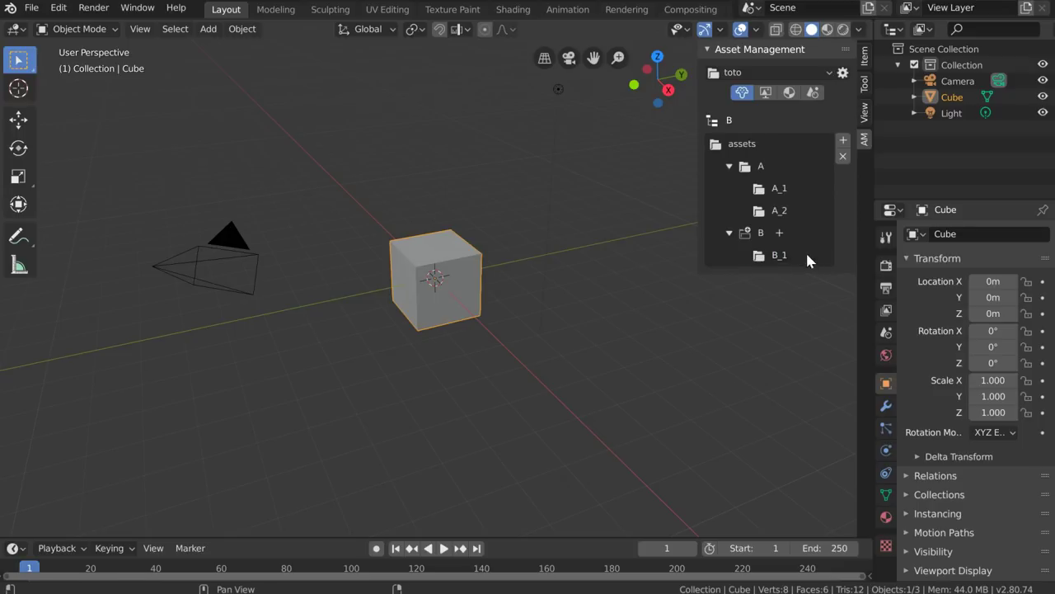
pyautogui.click(842, 140)
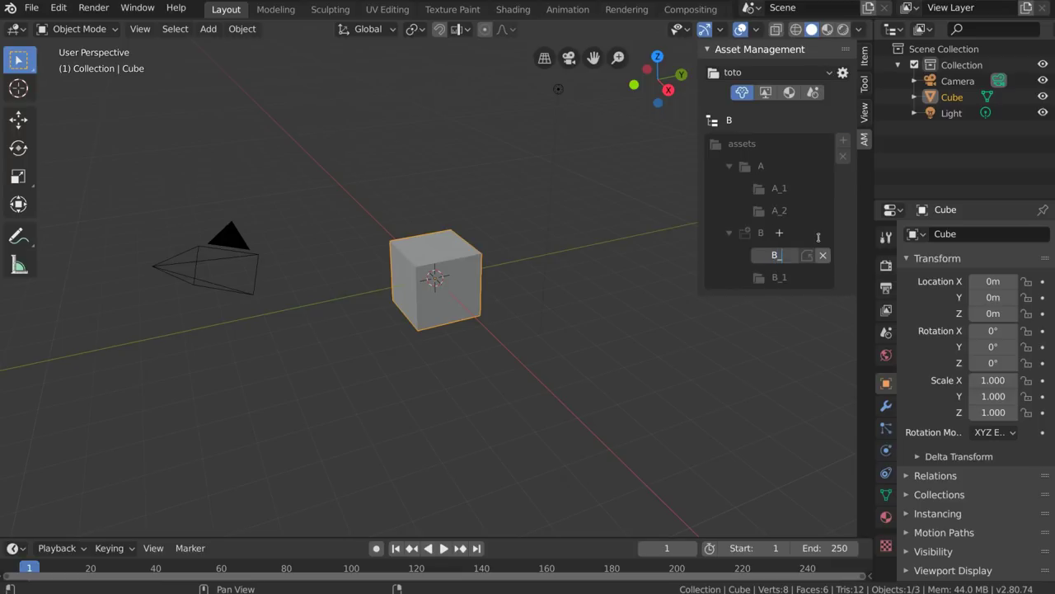
pyautogui.press('Return')
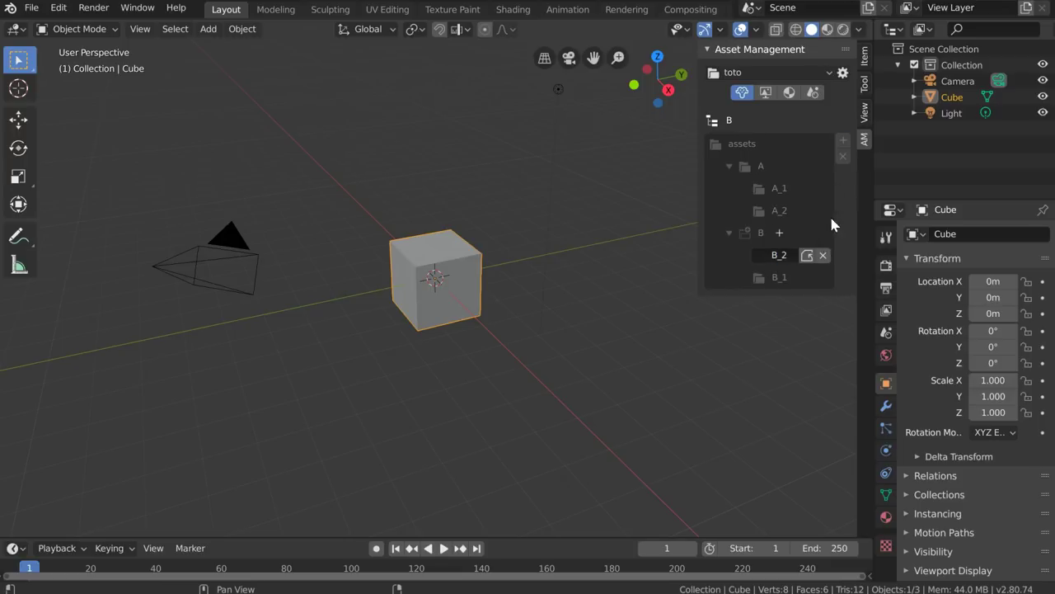
pyautogui.click(807, 255)
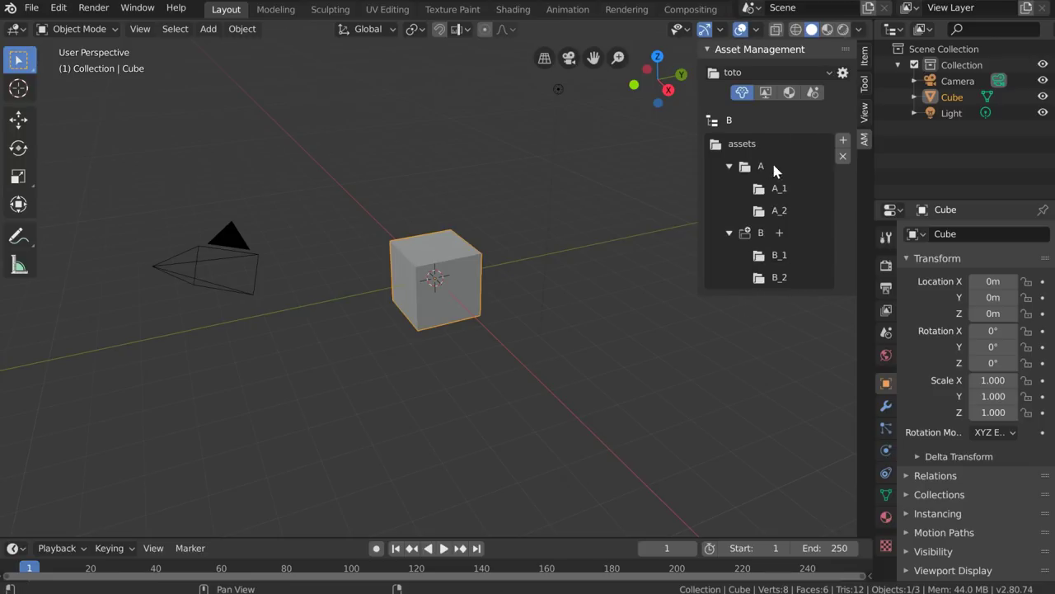
# Switch the active category between A and B, ending on A
pyautogui.click(751, 168)
pyautogui.click(745, 233)
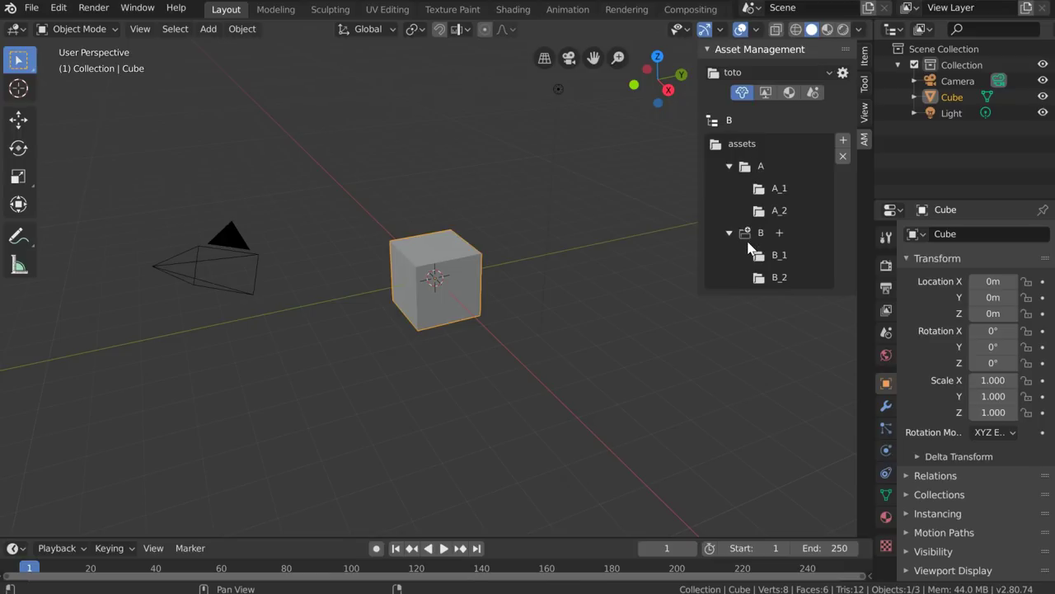
pyautogui.click(752, 168)
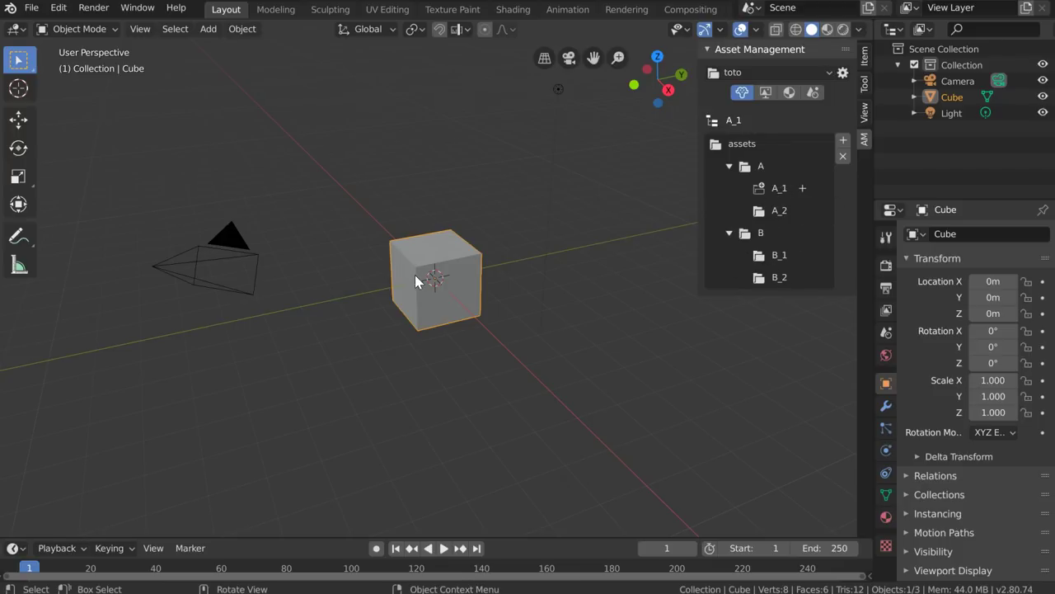
# Export the Cube as a mesh asset under A_1 with Thumb render type and a thumbnail from the computer
pyautogui.click(802, 188)
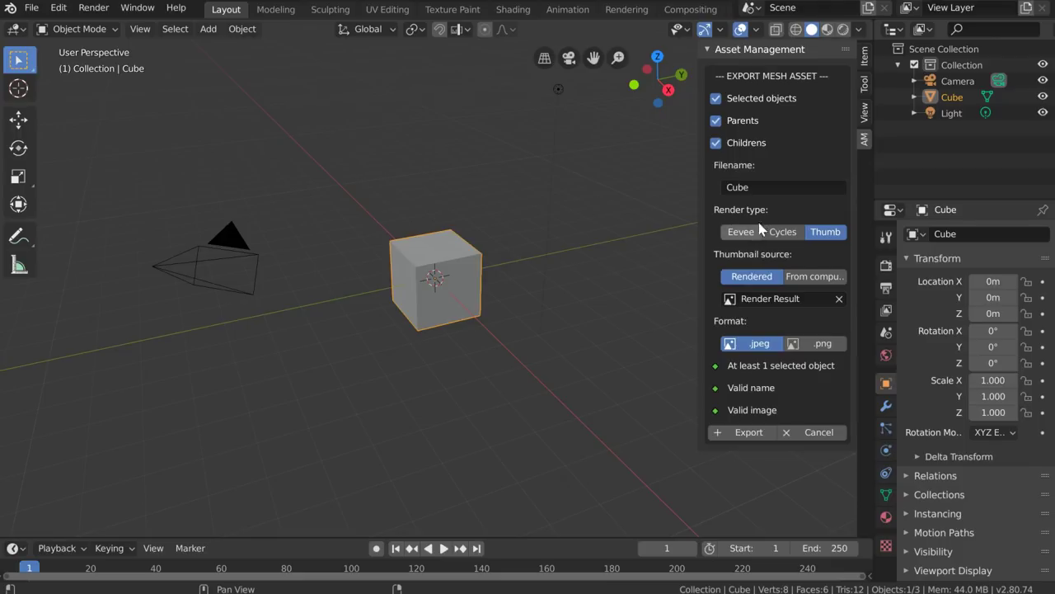
pyautogui.click(741, 234)
pyautogui.click(783, 234)
pyautogui.click(828, 234)
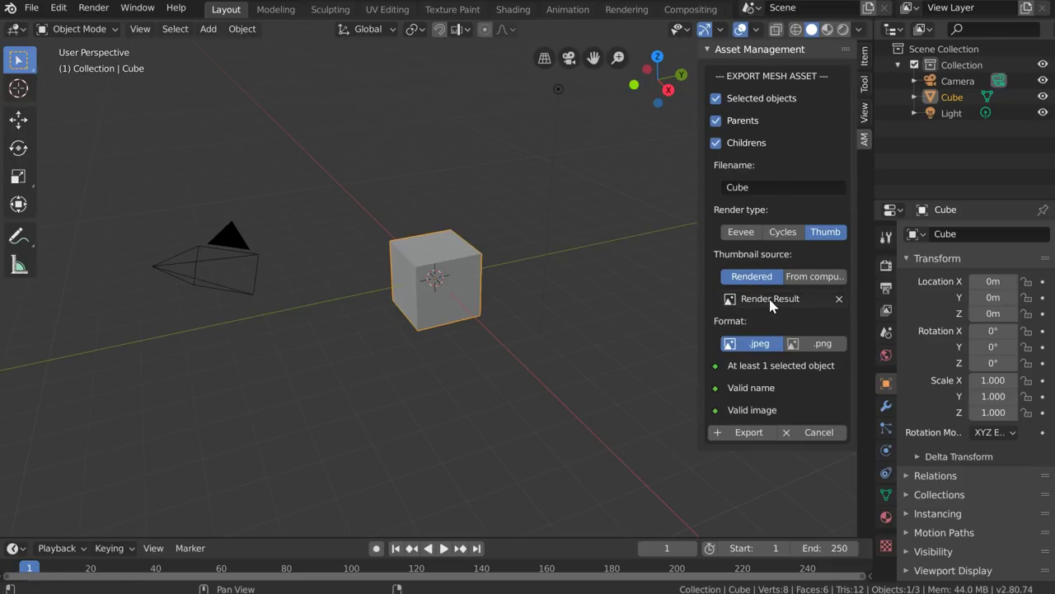
pyautogui.click(814, 278)
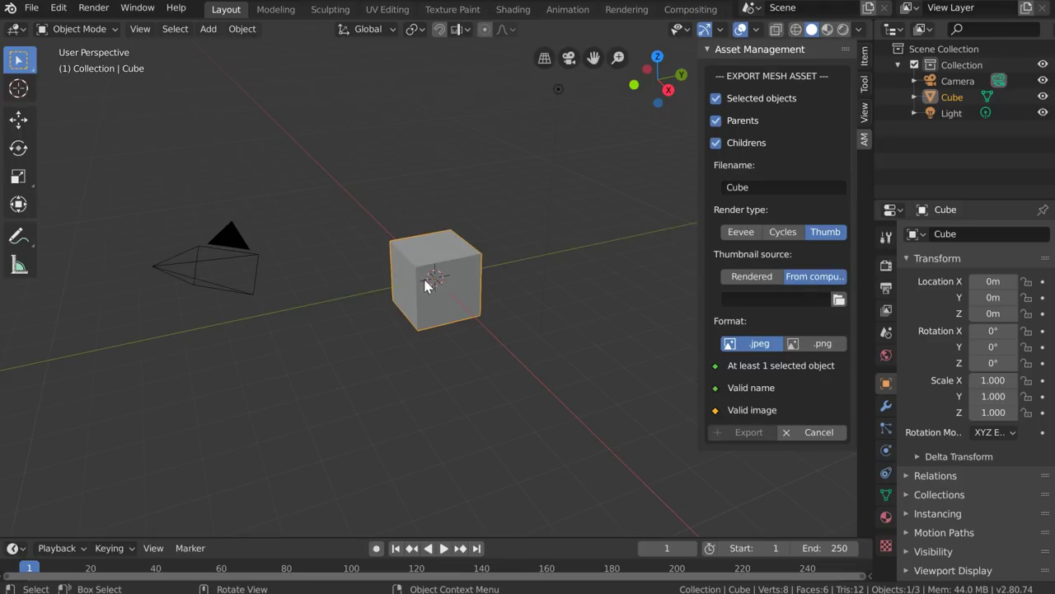
pyautogui.click(785, 233)
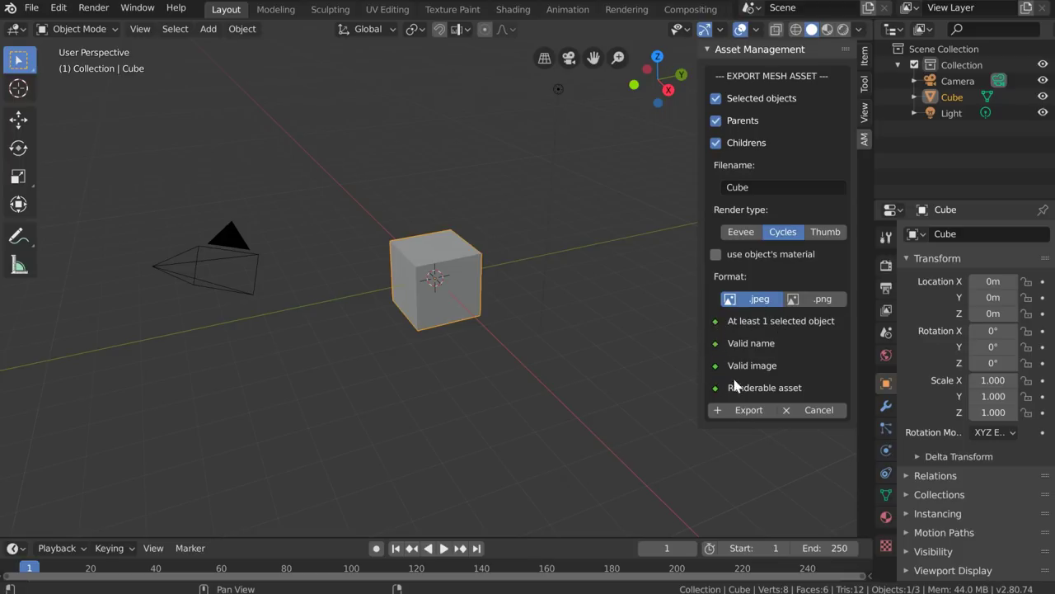
pyautogui.click(823, 234)
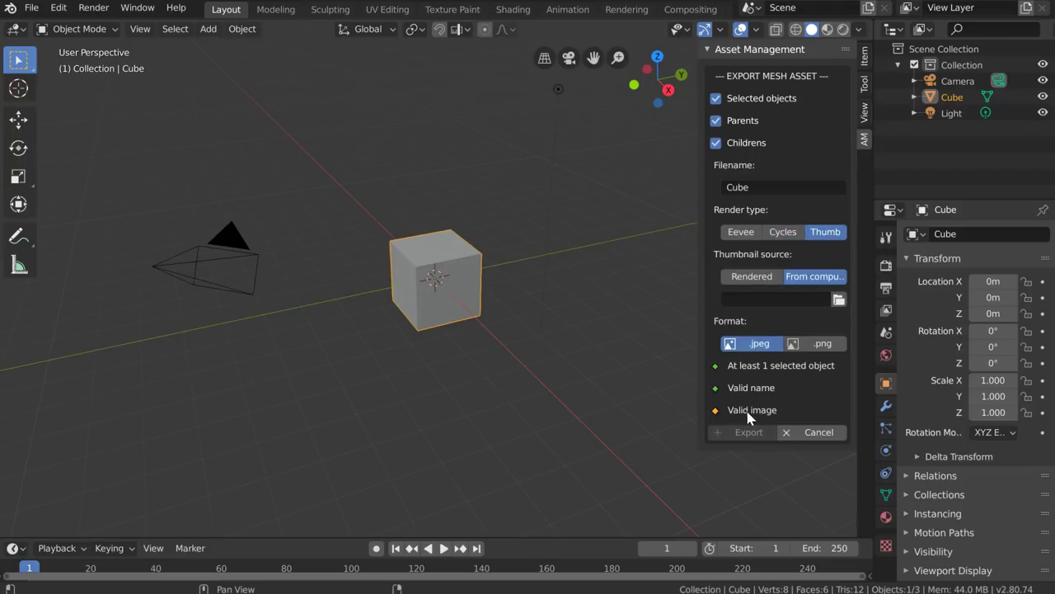
pyautogui.click(839, 300)
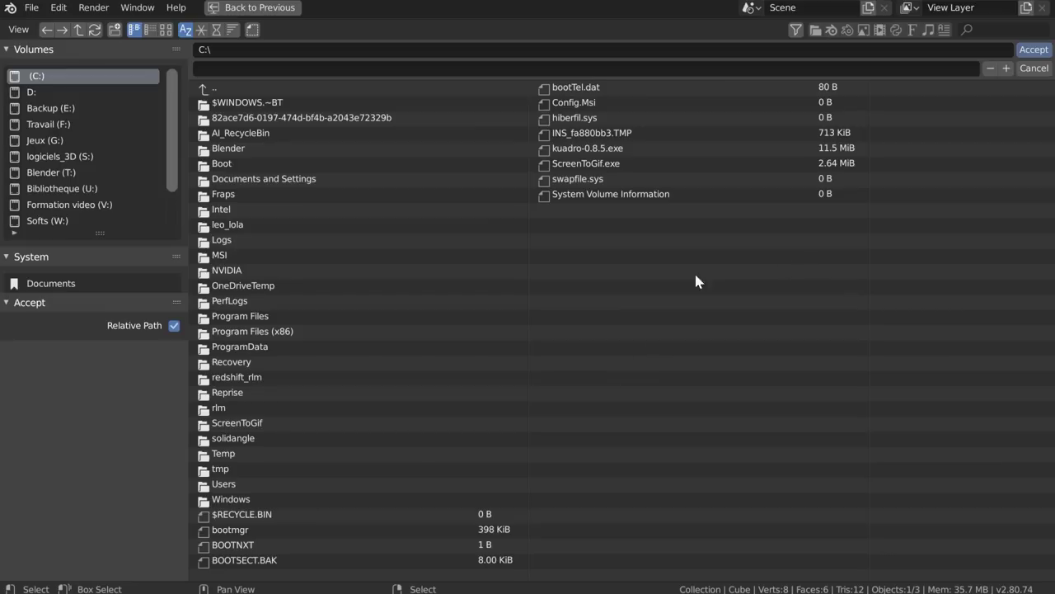
# Use the frog .jpg on the Backup (E:) drive as the Cube asset's thumbnail
pyautogui.click(68, 108)
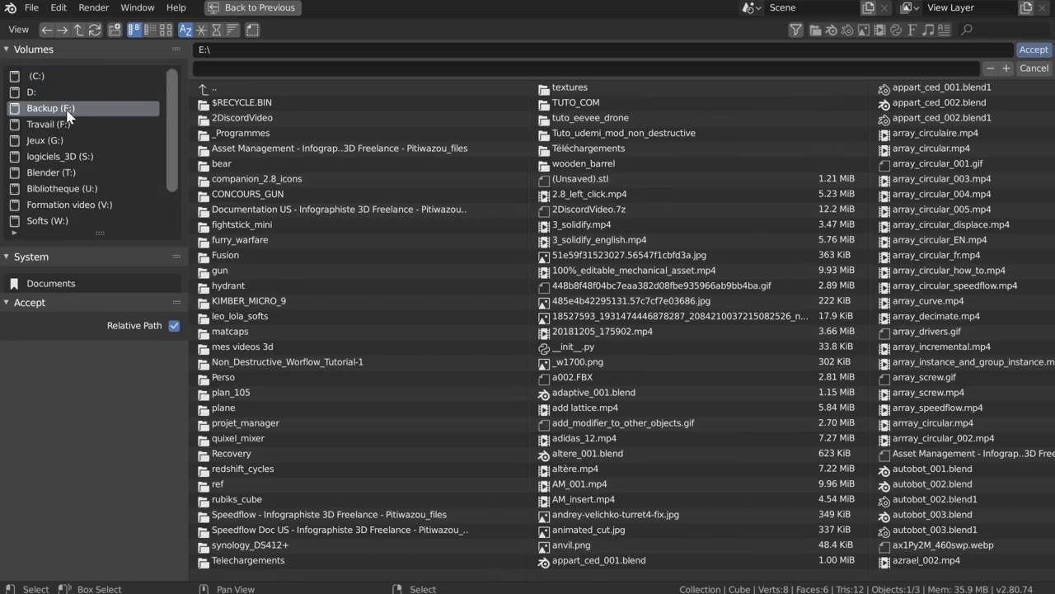
pyautogui.click(166, 29)
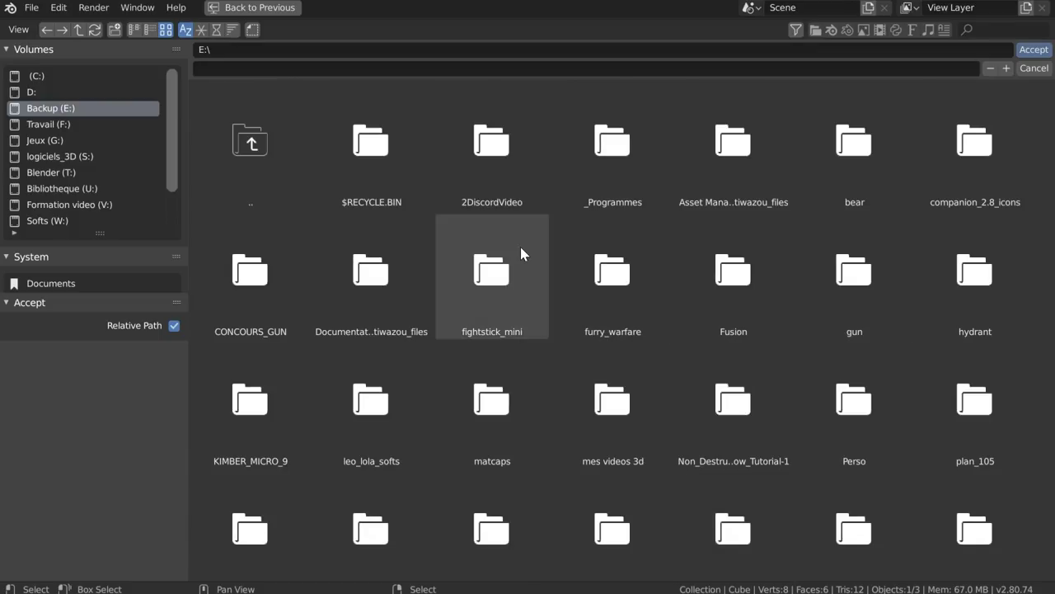
pyautogui.scroll(-8, 520, 246)
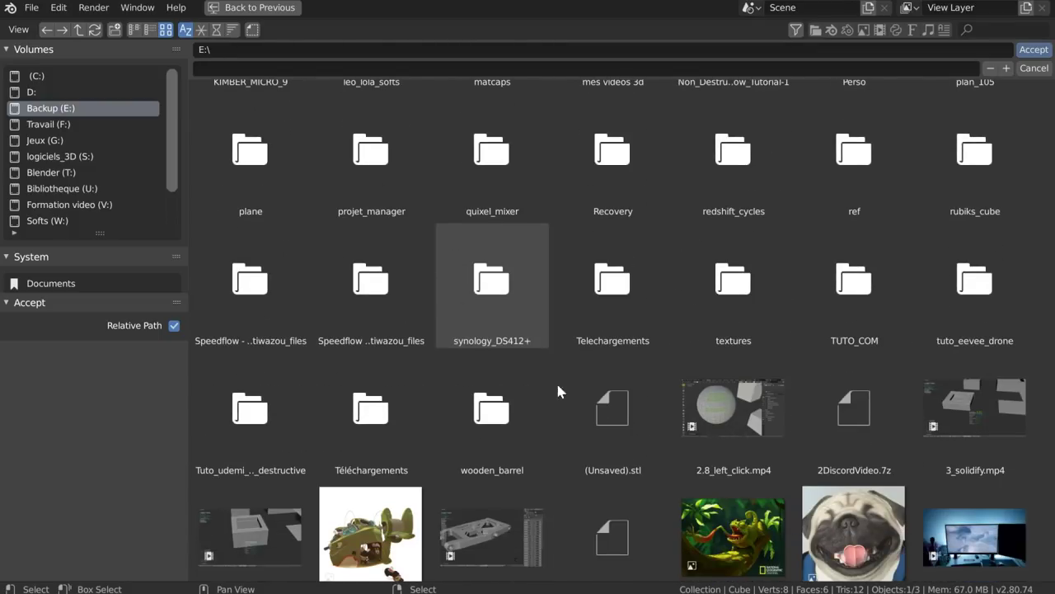
pyautogui.click(720, 542)
pyautogui.doubleClick(720, 508)
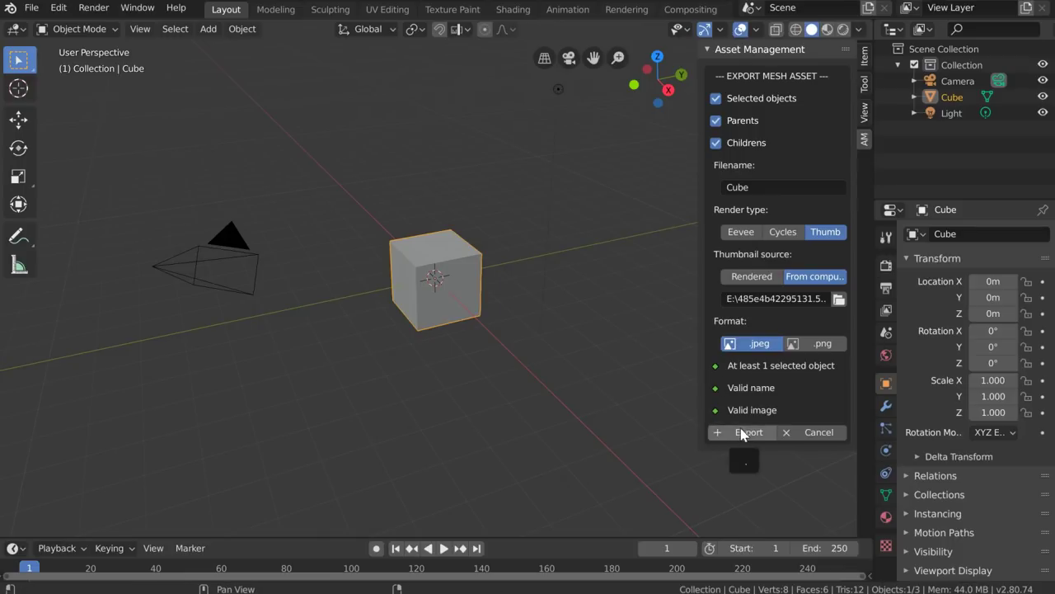
# Set the render engine to Cycles and export the Cube as a mesh asset into A_1
pyautogui.click(783, 233)
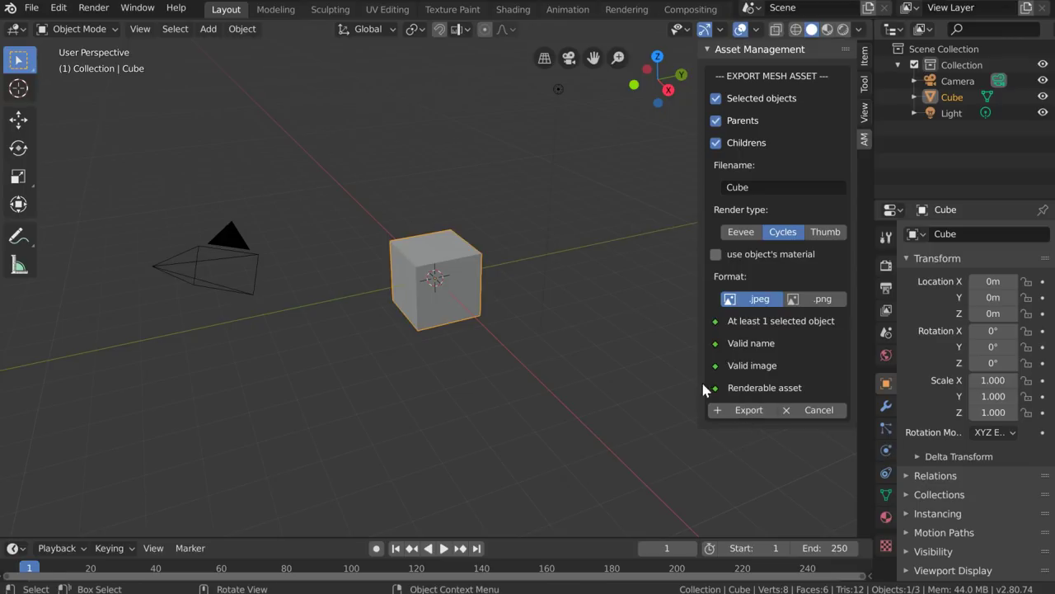
pyautogui.click(742, 411)
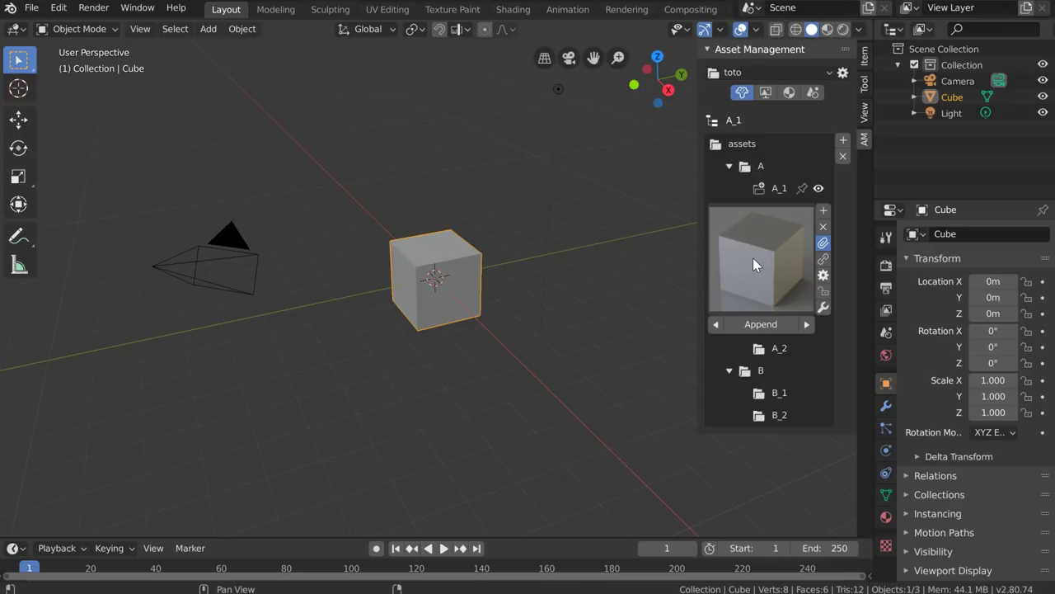
# Add a Bevel modifier to the cube and raise its segments to 6
pyautogui.click(886, 406)
pyautogui.click(932, 236)
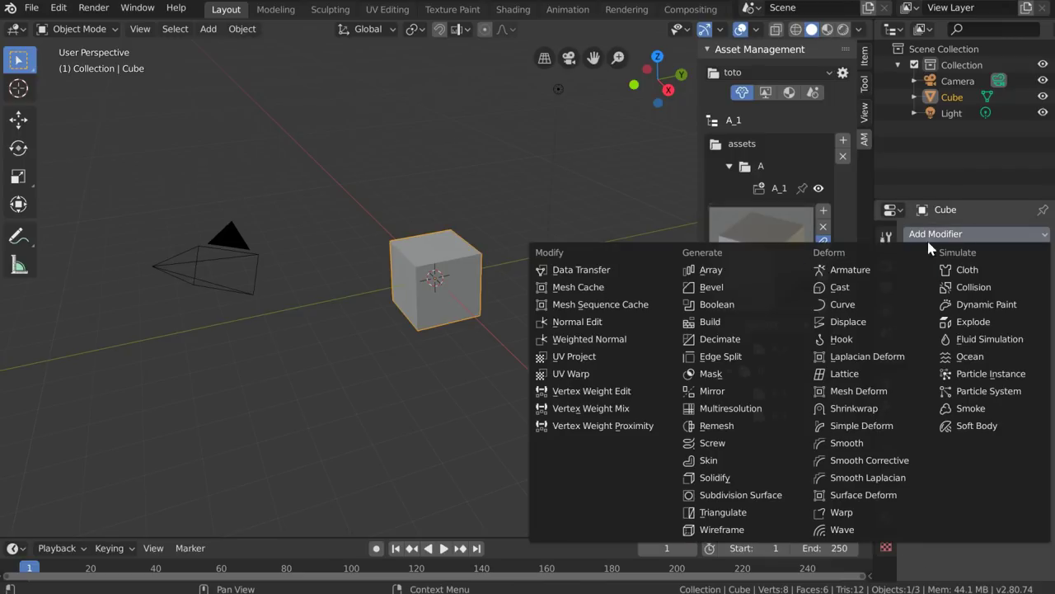
pyautogui.click(734, 286)
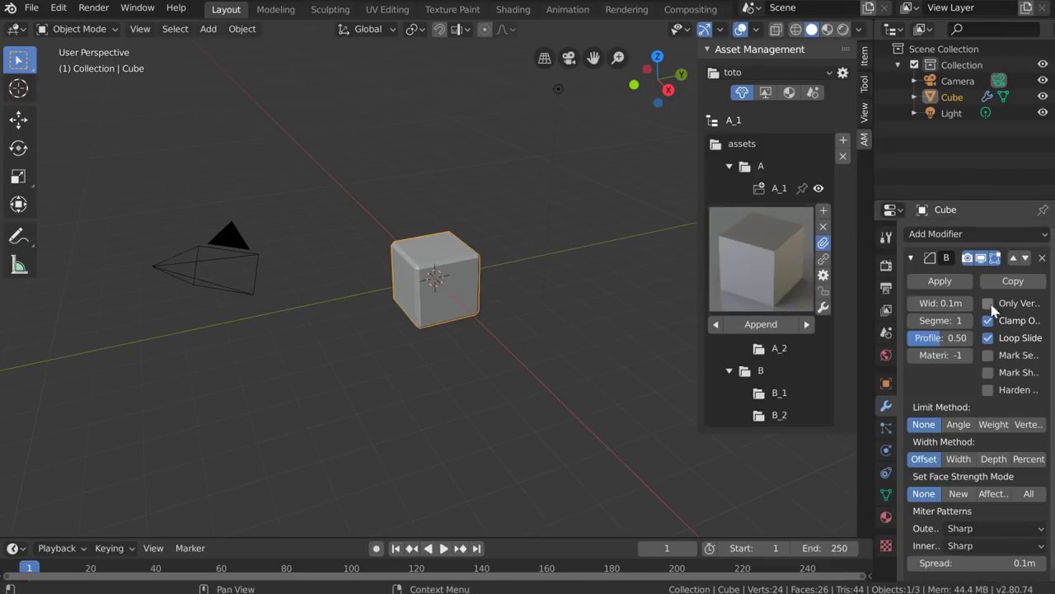
pyautogui.moveTo(940, 320); pyautogui.dragTo(956, 319)
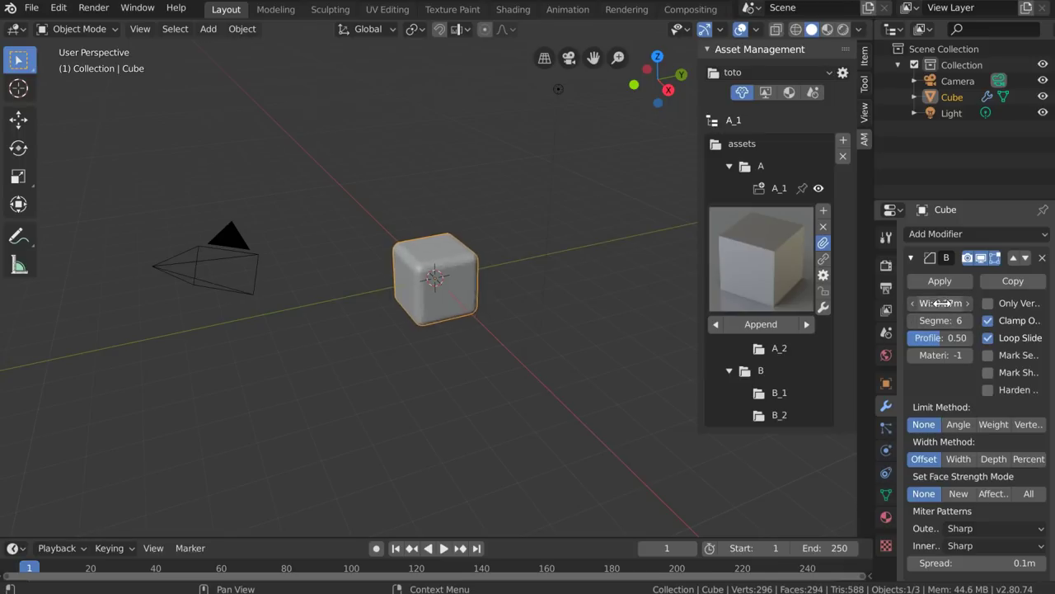
# Shade the beveled cube flat and rename it Cube_1
pyautogui.rightClick(446, 279)
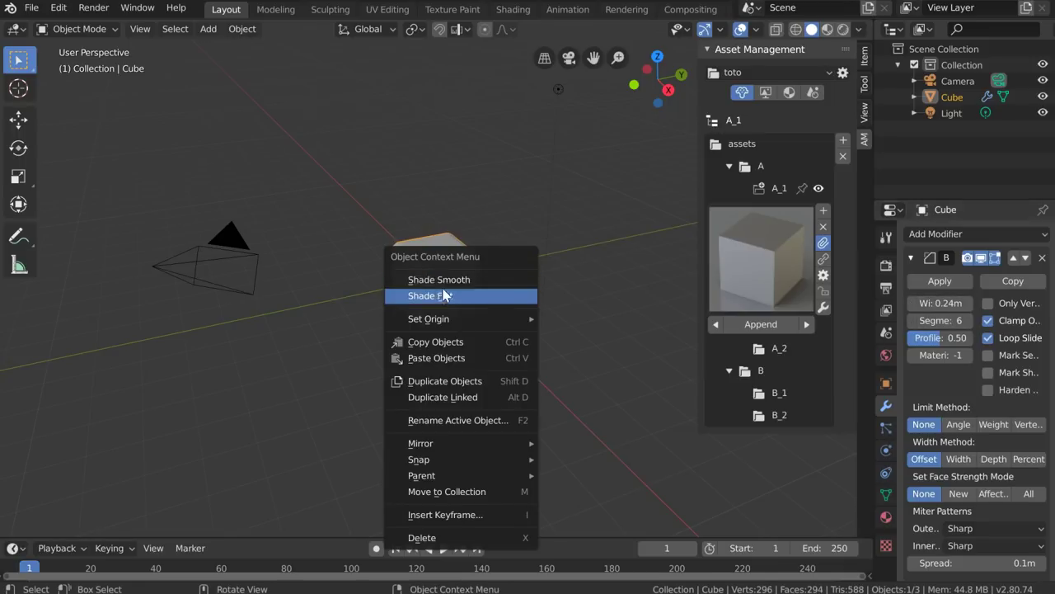
pyautogui.click(442, 295)
pyautogui.doubleClick(1025, 92)
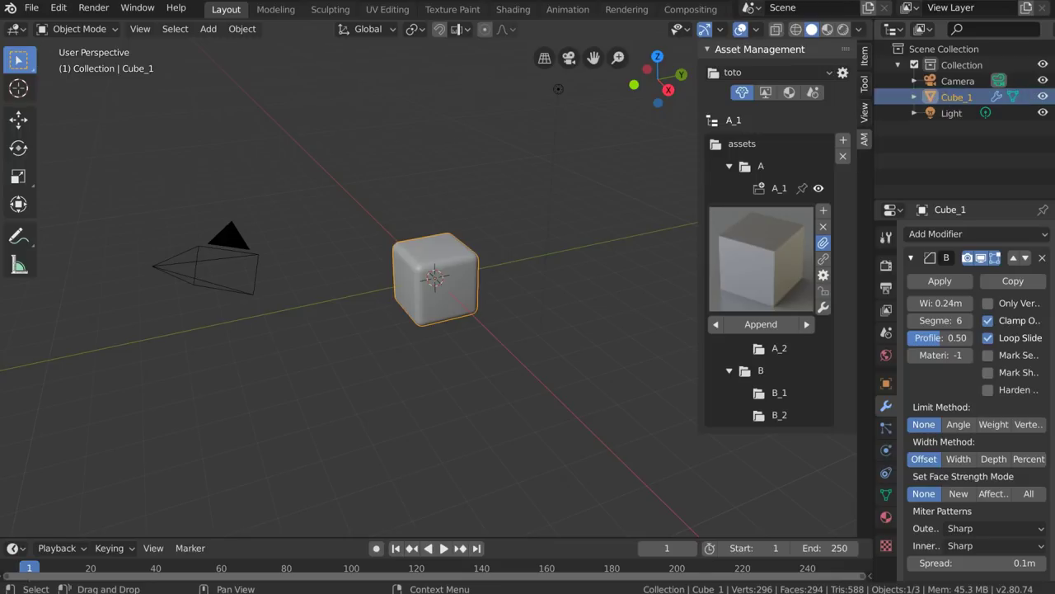
pyautogui.press('Return')
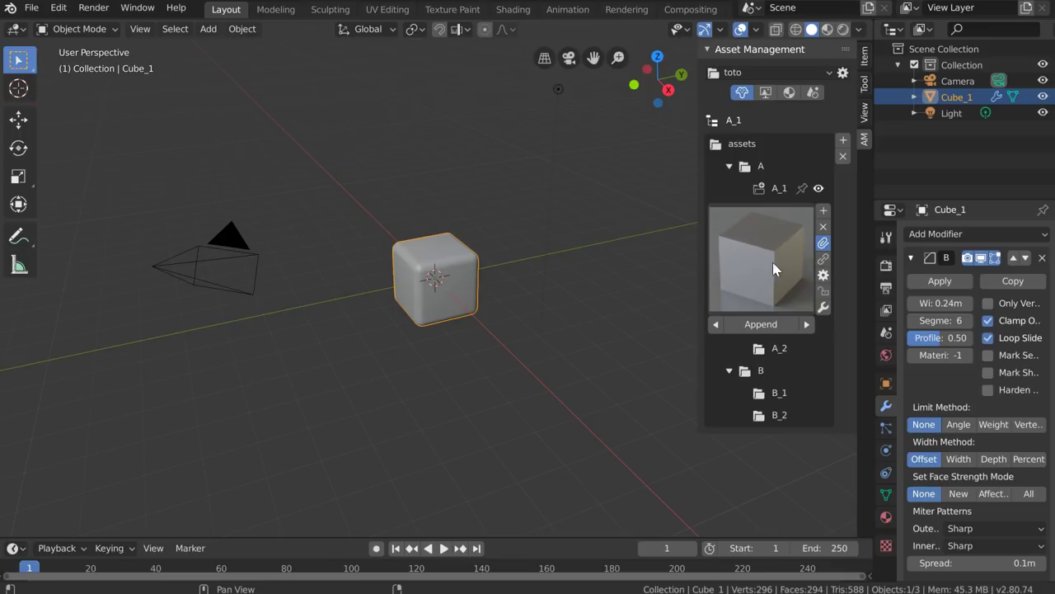
# Export Cube_1 with default settings into A_1 and show its preview beside Cube.blend
pyautogui.click(823, 212)
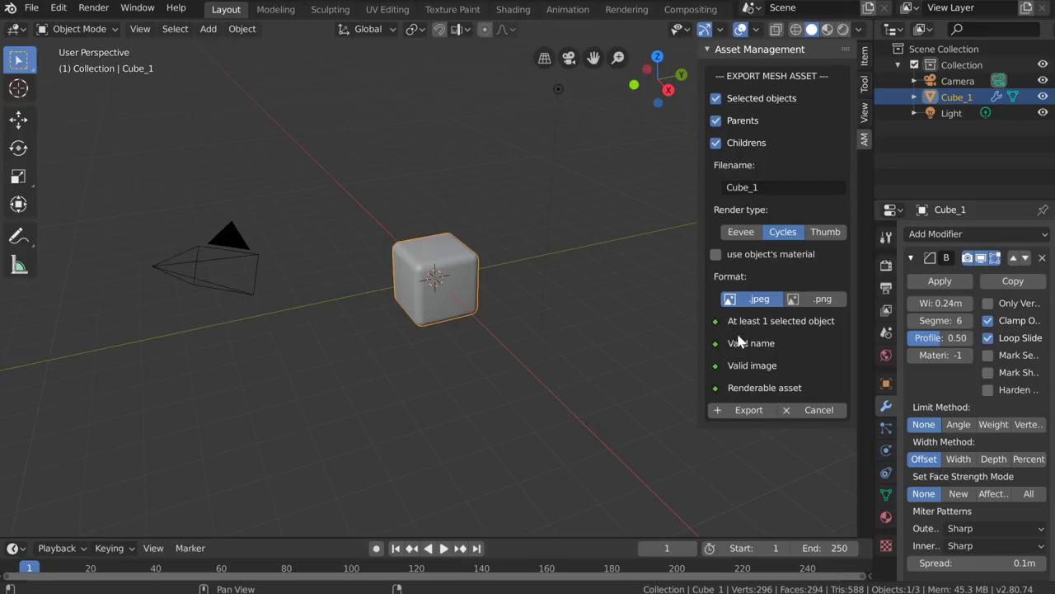
pyautogui.click(746, 415)
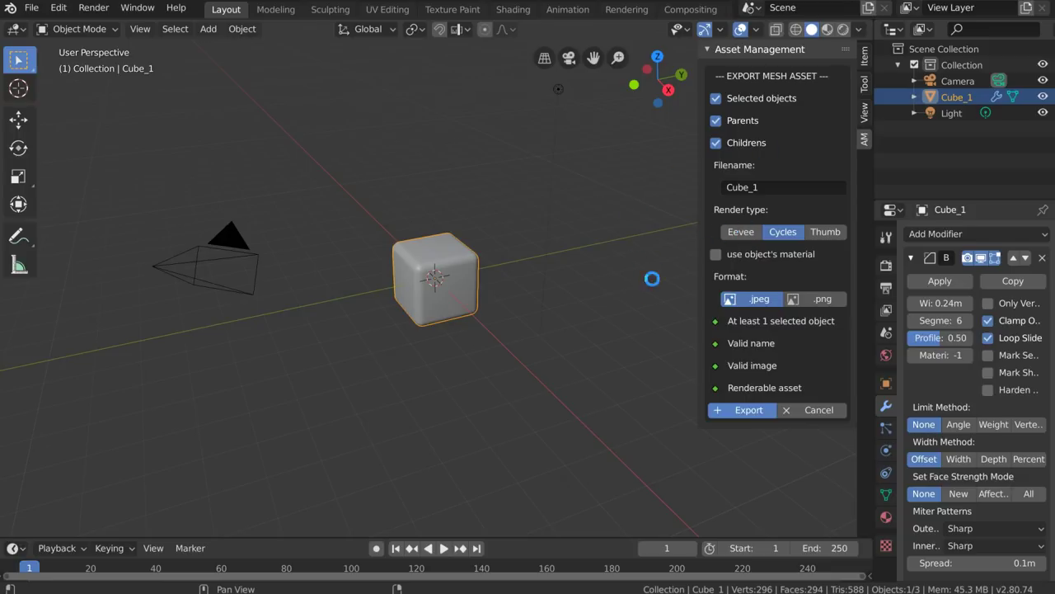
pyautogui.click(775, 258)
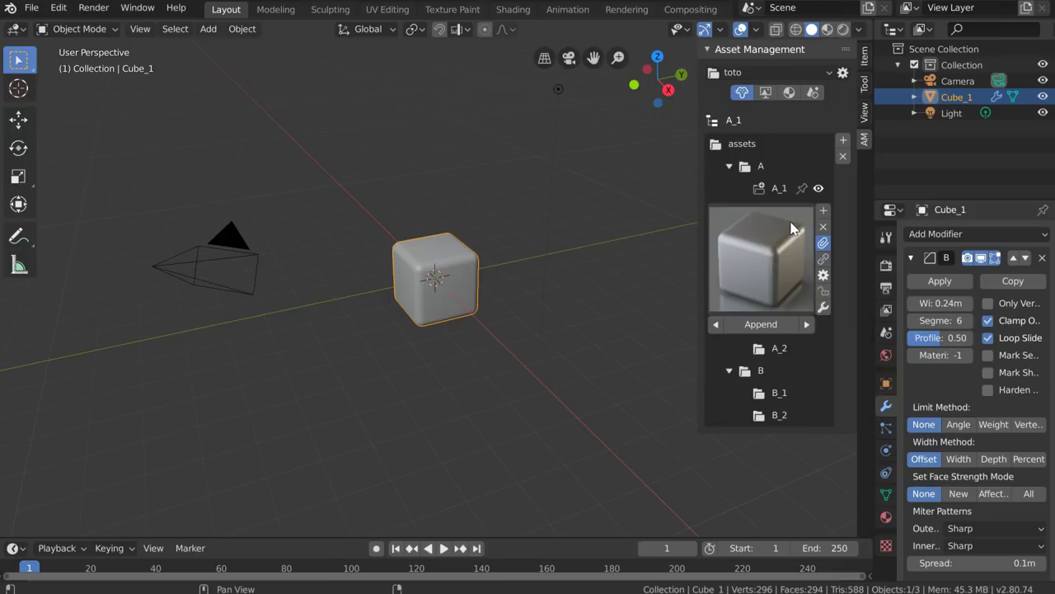
# Toggle the AM panel between A_1's preview and the library folder tree
pyautogui.click(819, 190)
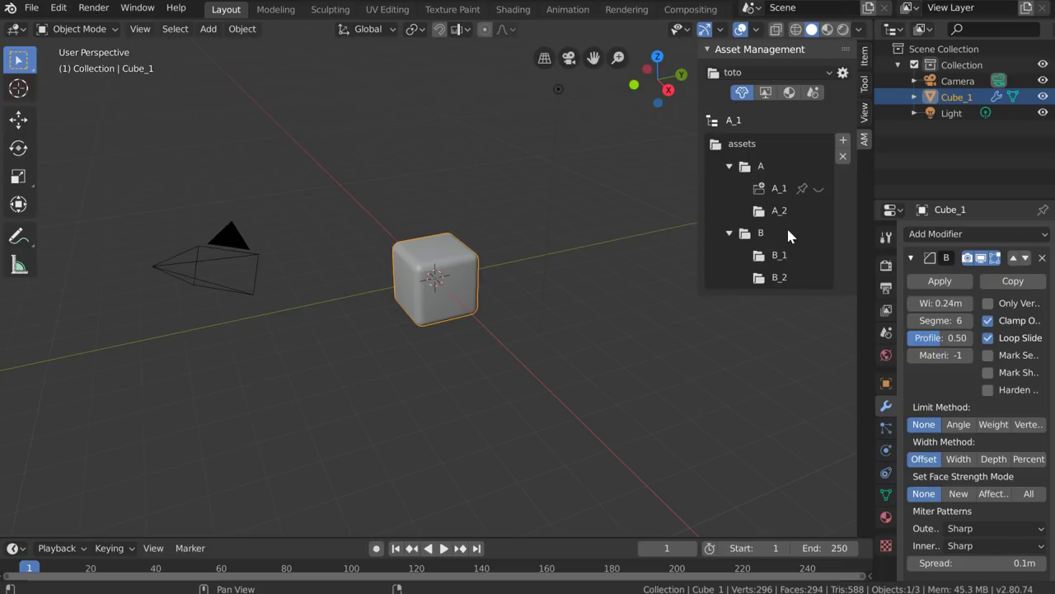
pyautogui.click(733, 121)
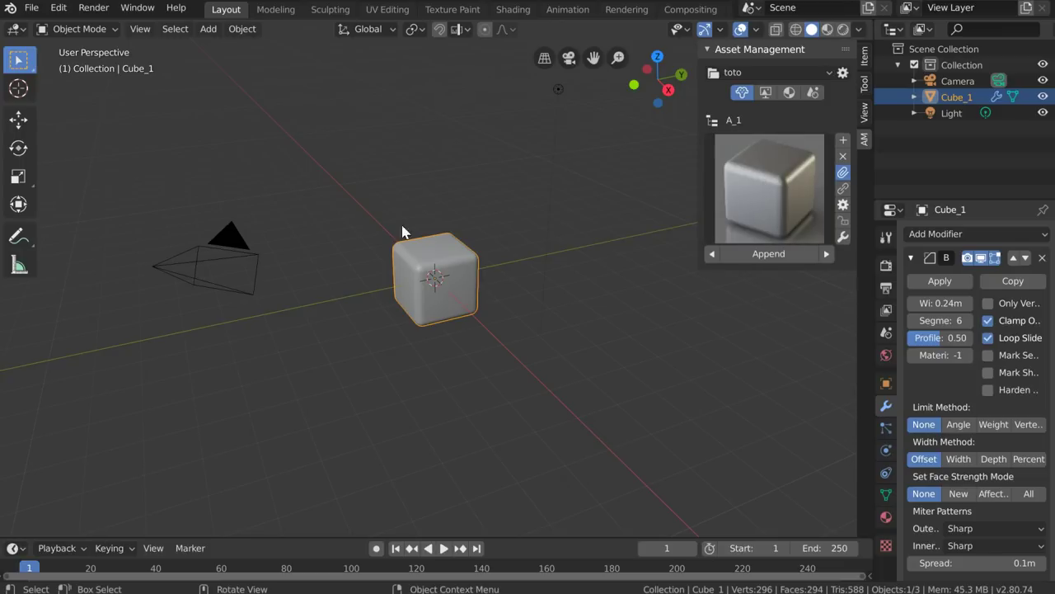
pyautogui.click(719, 120)
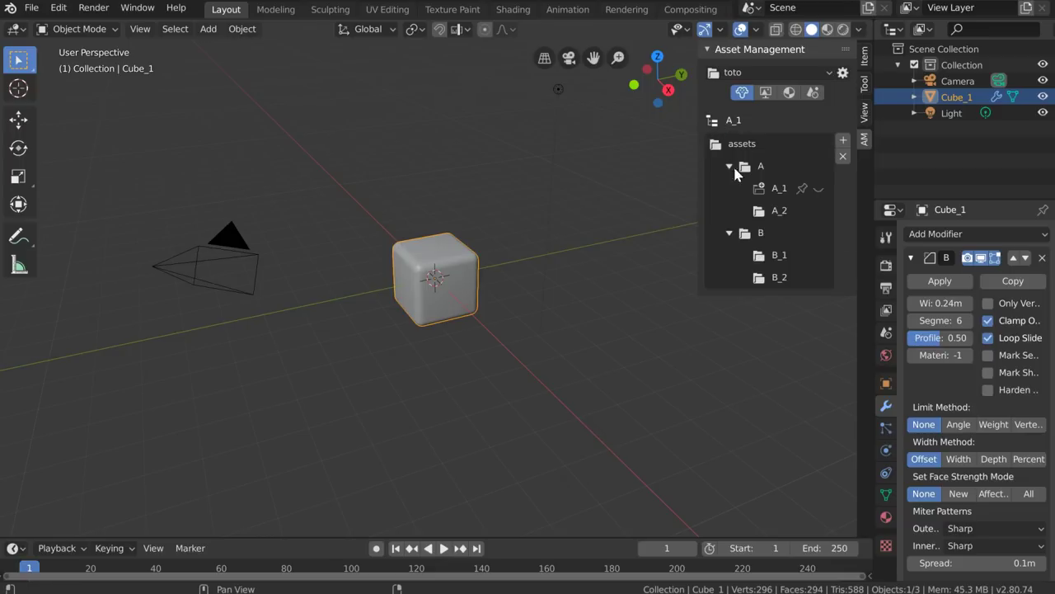
# Lower the first Bevel modifier's segments to 1 and collapse its settings
pyautogui.moveTo(676, 231); pyautogui.dragTo(891, 261, button='middle')
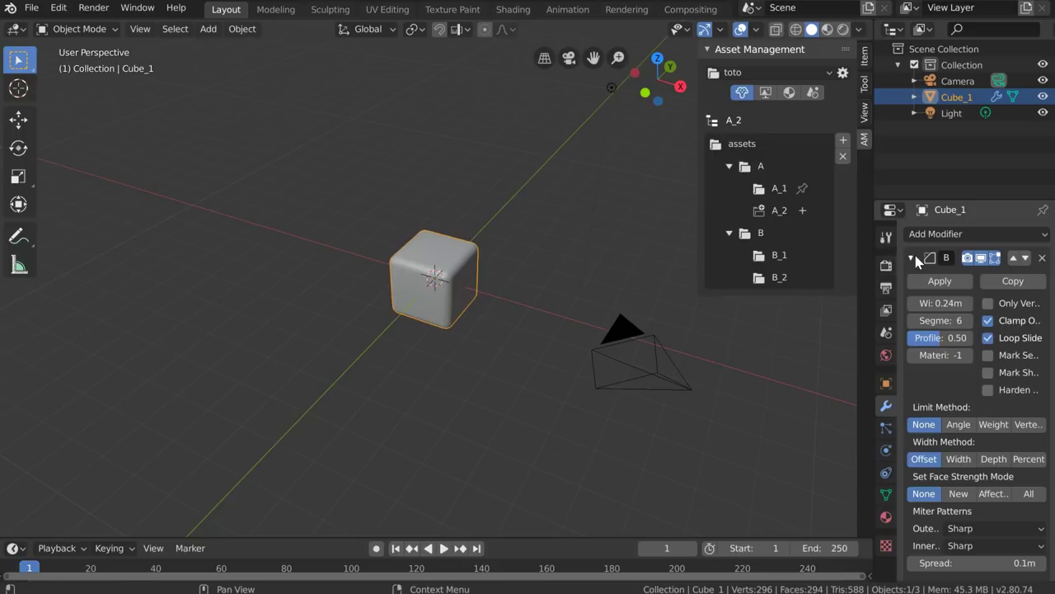
pyautogui.click(911, 258)
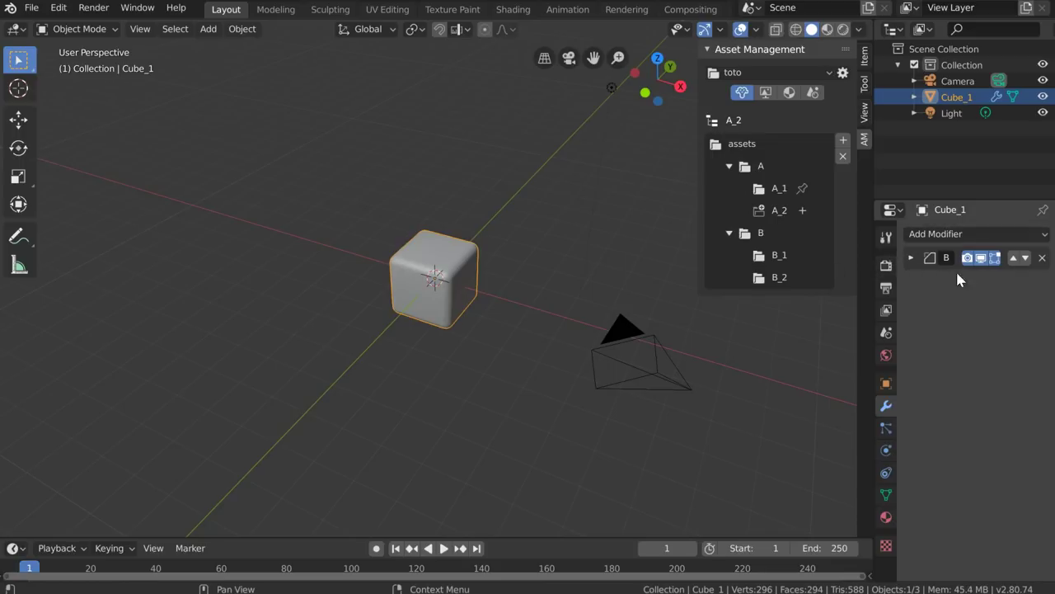
pyautogui.click(911, 258)
pyautogui.moveTo(940, 320); pyautogui.dragTo(872, 316)
pyautogui.click(910, 257)
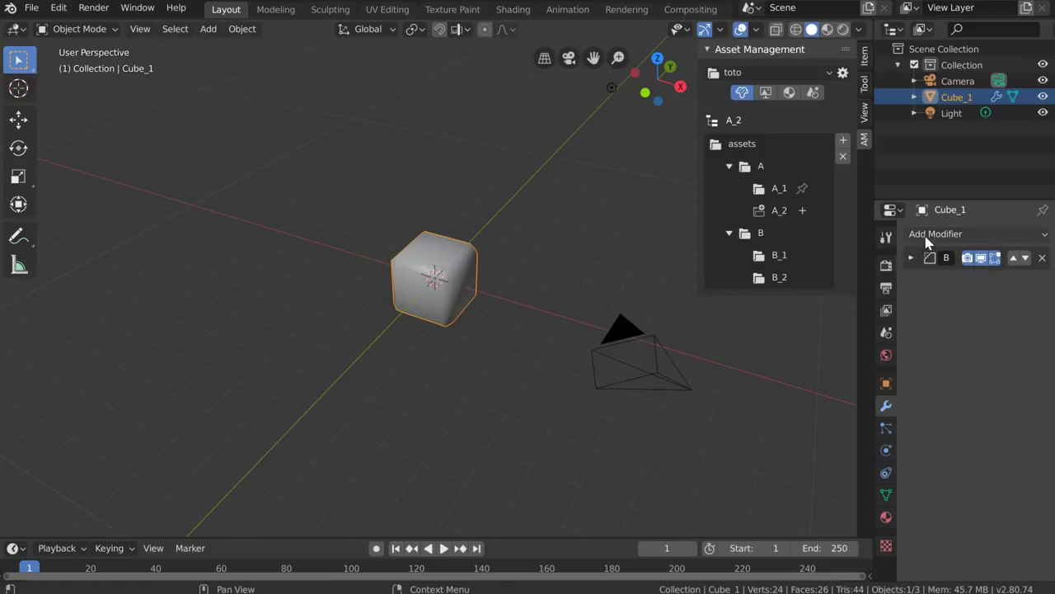
# Add a second Bevel modifier with 4 segments and 0.008m width
pyautogui.click(928, 236)
pyautogui.click(714, 293)
pyautogui.press('s')
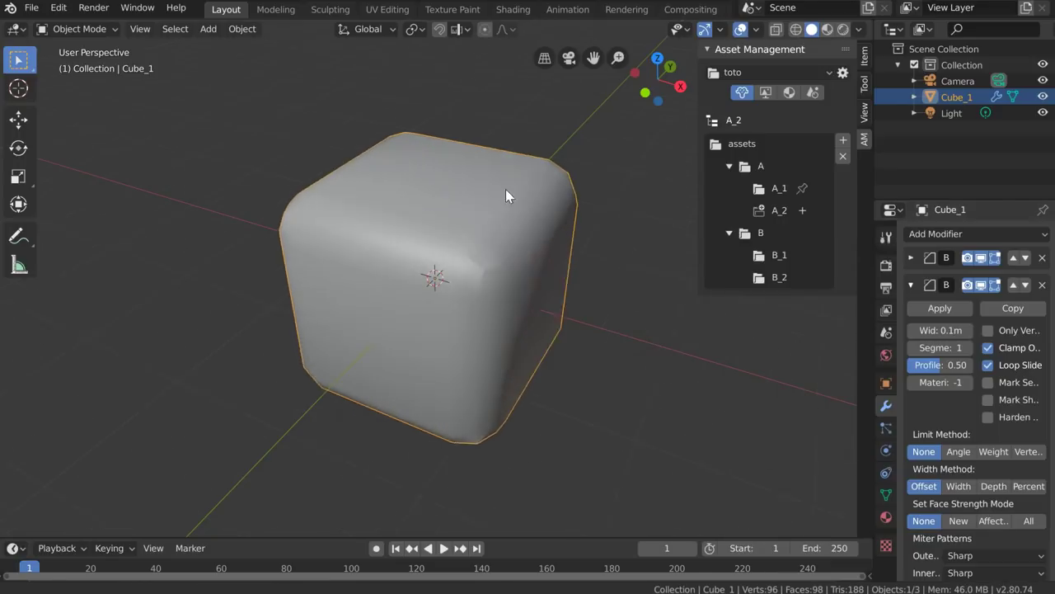
pyautogui.click(528, 173)
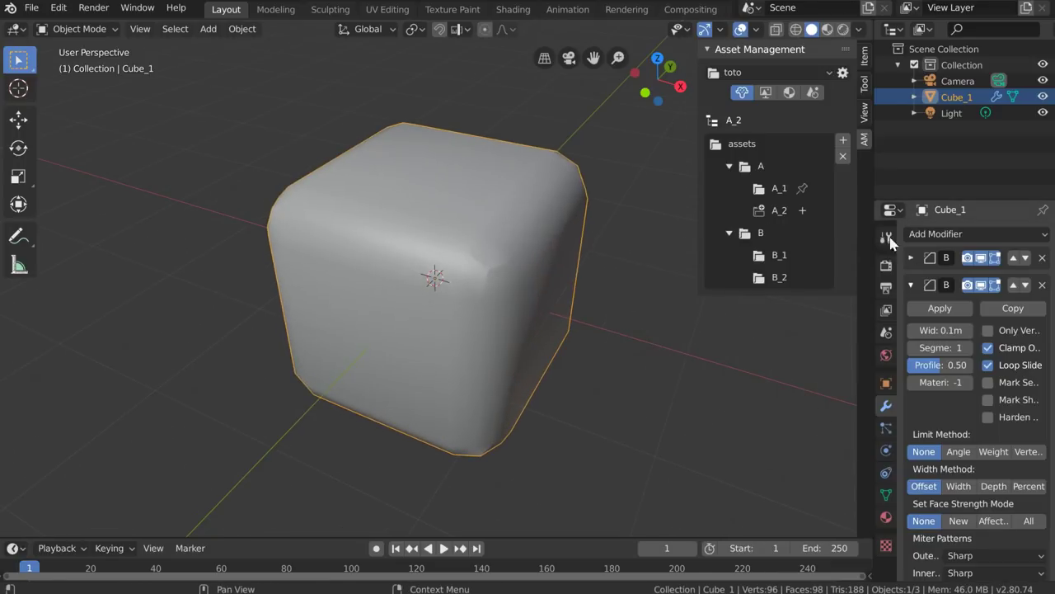
pyautogui.click(969, 347)
pyautogui.click(968, 347)
pyautogui.click(969, 347)
pyautogui.moveTo(939, 330); pyautogui.dragTo(907, 329)
pyautogui.moveTo(544, 276); pyautogui.dragTo(512, 239, button='middle')
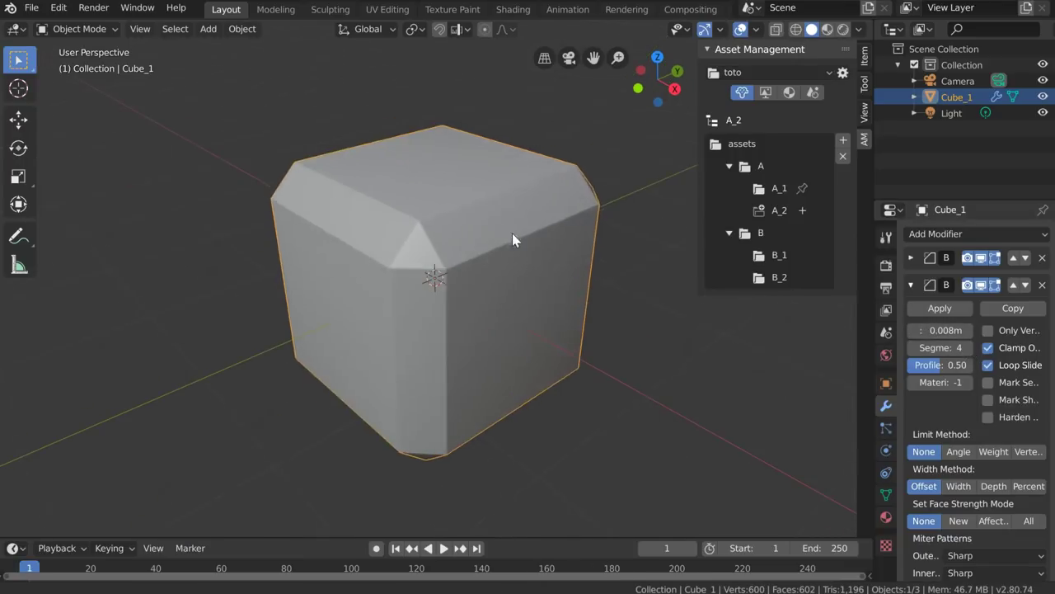
pyautogui.scroll(-1, 512, 239)
# Rename the object from Cube_1 to Cube_2
pyautogui.doubleClick(960, 96)
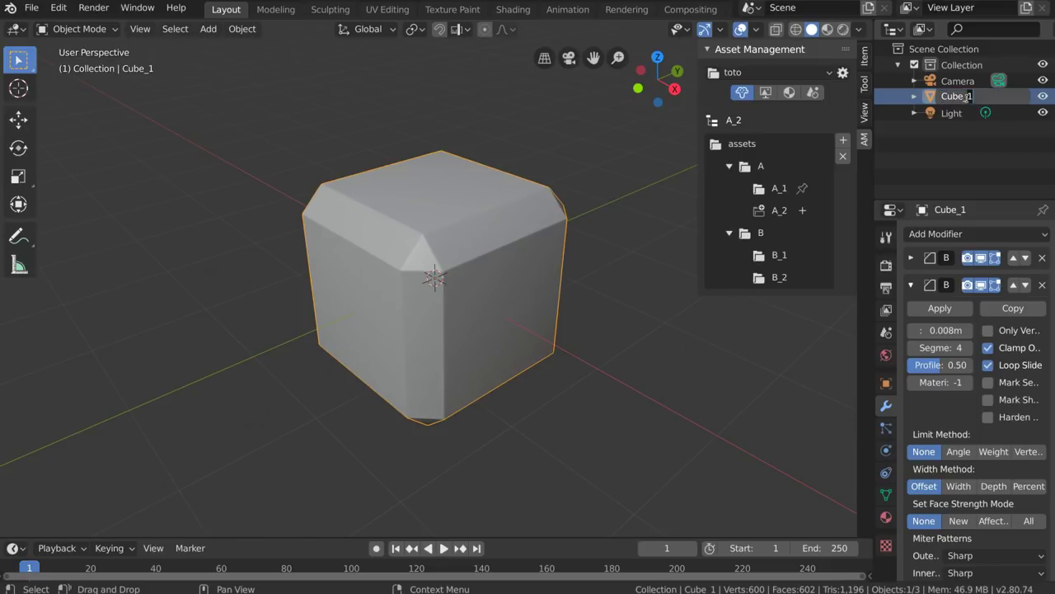
pyautogui.write('Cube_2')
pyautogui.press('Return')
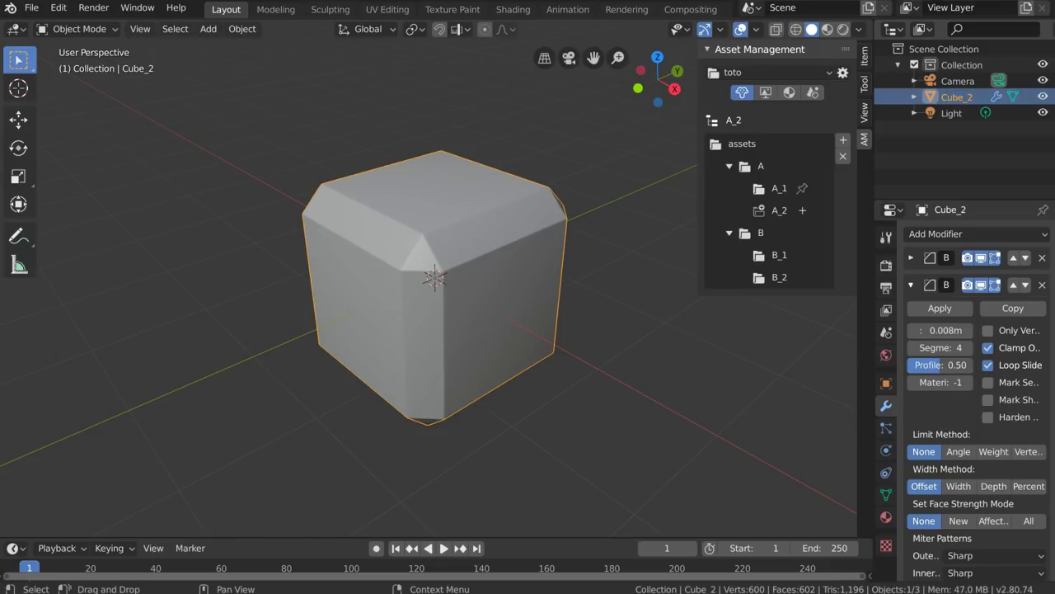
# Export Cube_2 as a mesh asset into A_2, keeping Cycles and .jpeg settings
pyautogui.click(802, 212)
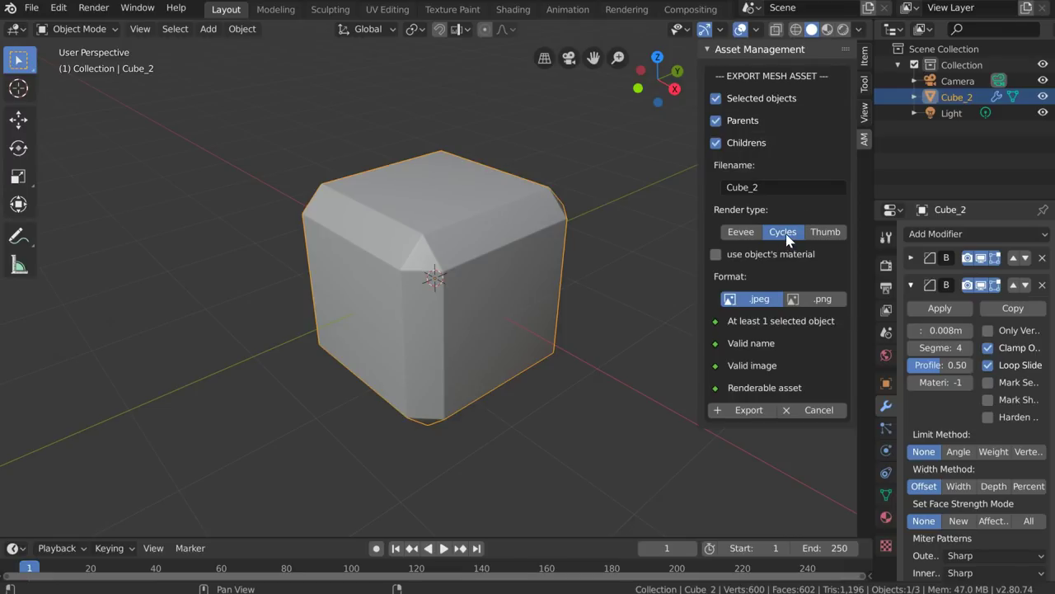
pyautogui.click(740, 412)
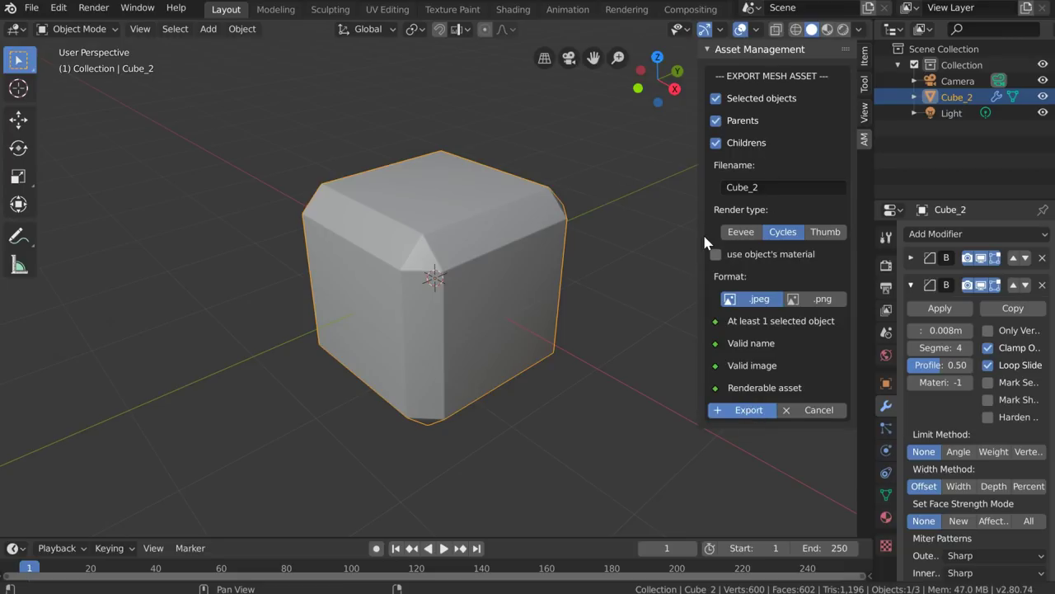
pyautogui.click(747, 412)
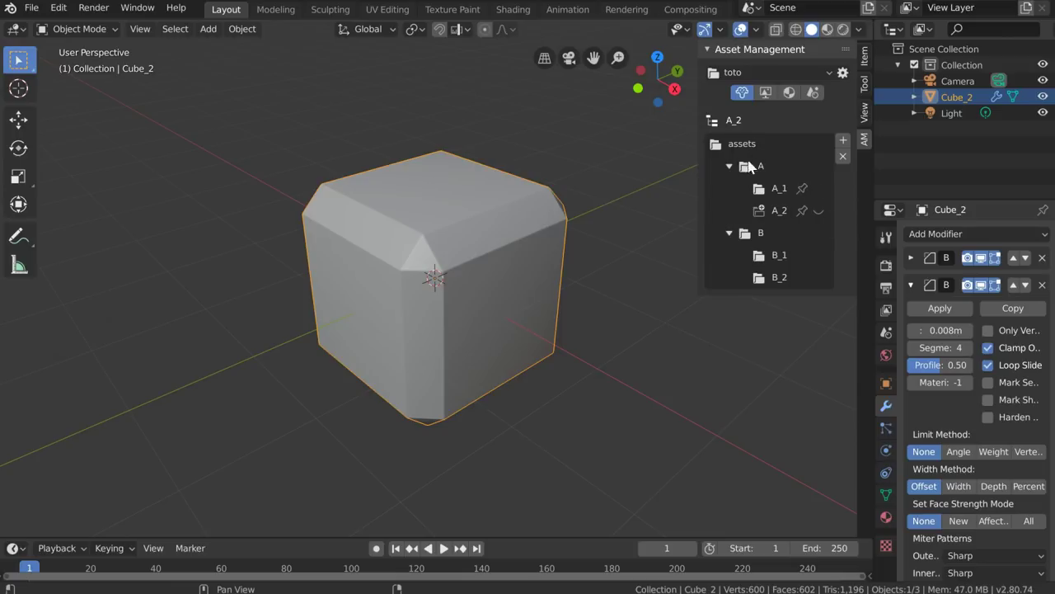
# Preview A_2's and A_1's assets, returning to the folder tree after each
pyautogui.click(732, 123)
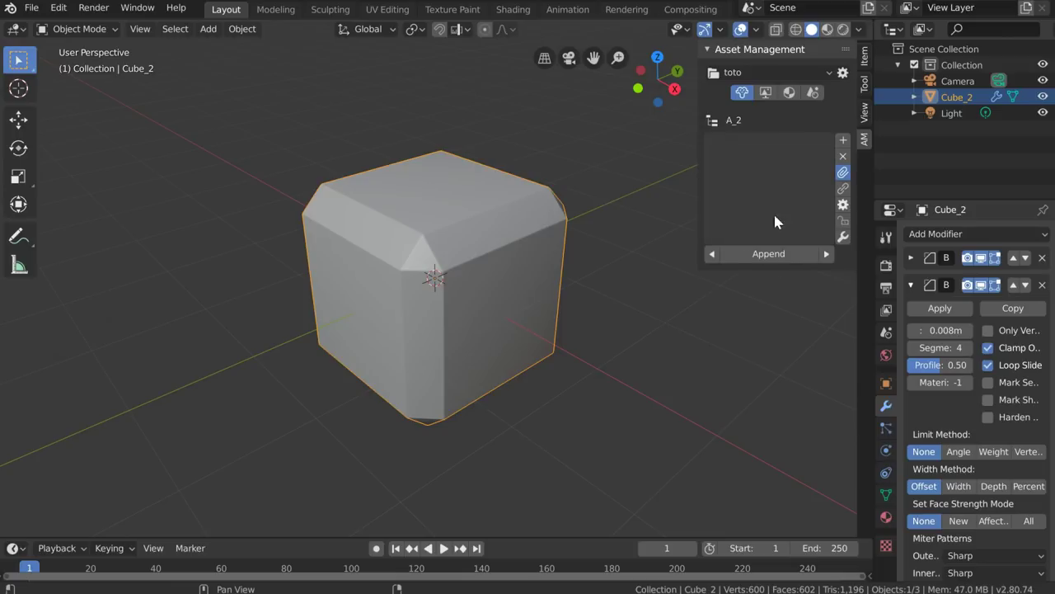
pyautogui.click(730, 123)
pyautogui.click(728, 126)
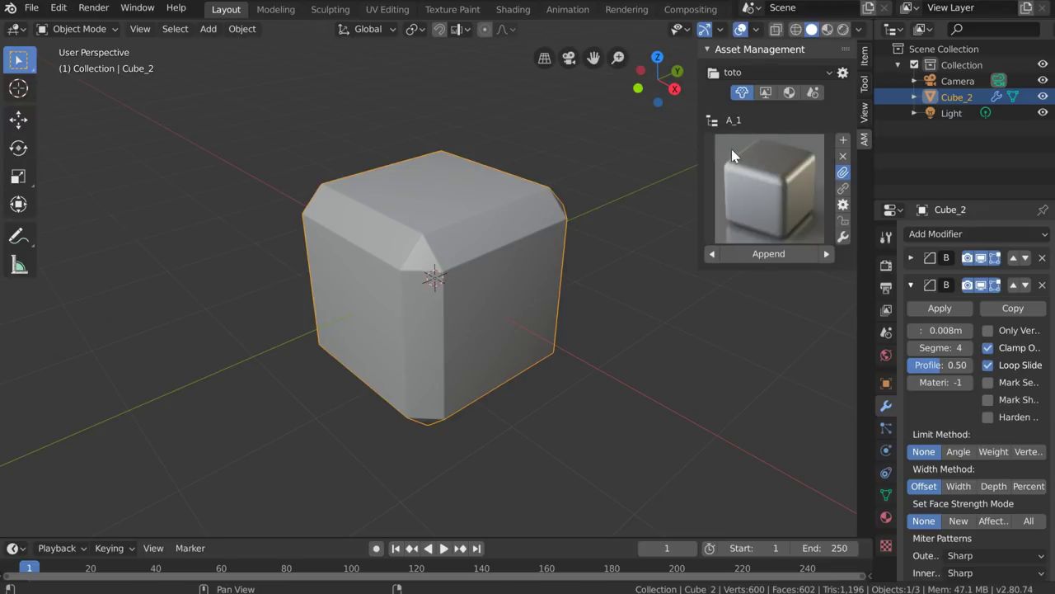
pyautogui.click(714, 124)
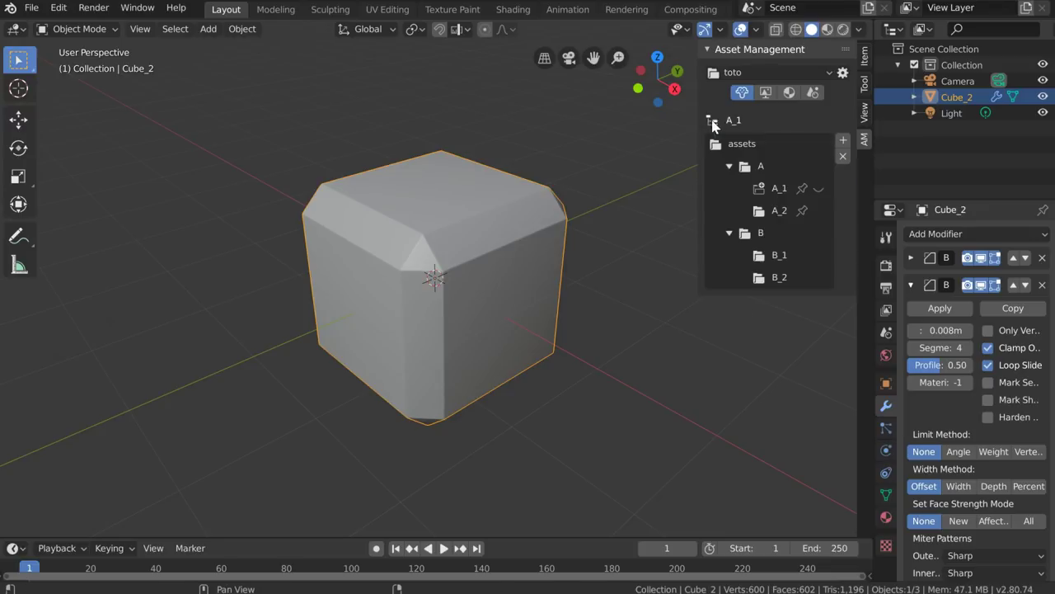
# Pin A_2 and browse the pinned A_1 and A_2 preview grids together
pyautogui.click(802, 210)
pyautogui.click(716, 123)
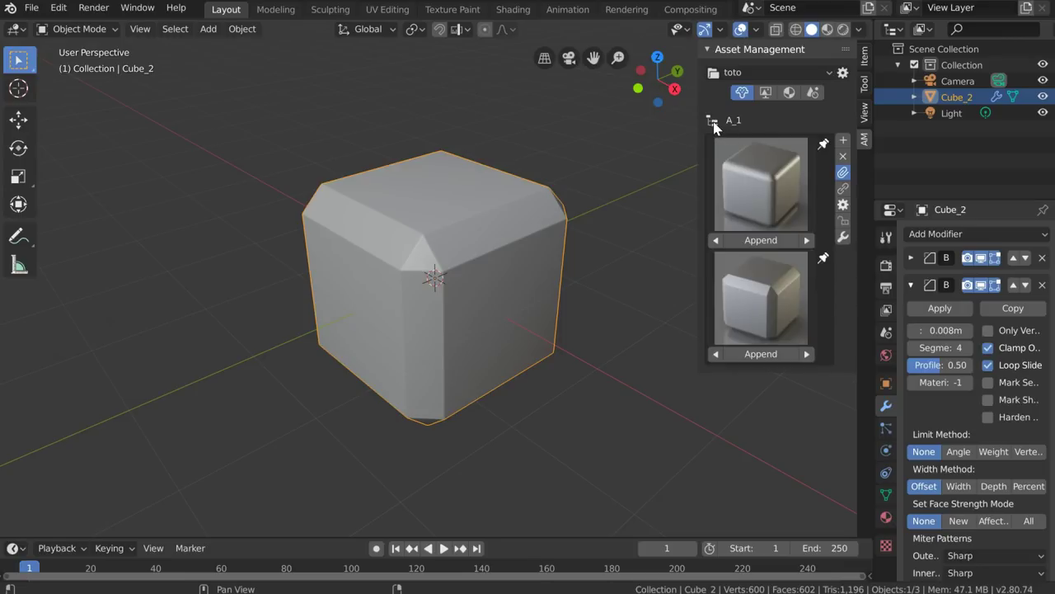
pyautogui.click(759, 186)
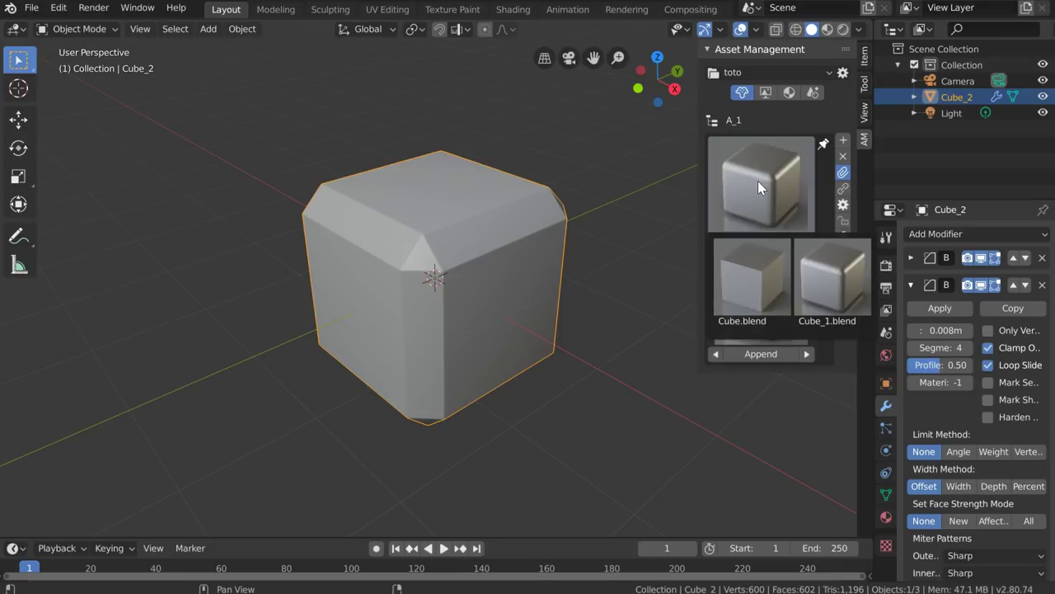
pyautogui.click(742, 268)
pyautogui.click(757, 287)
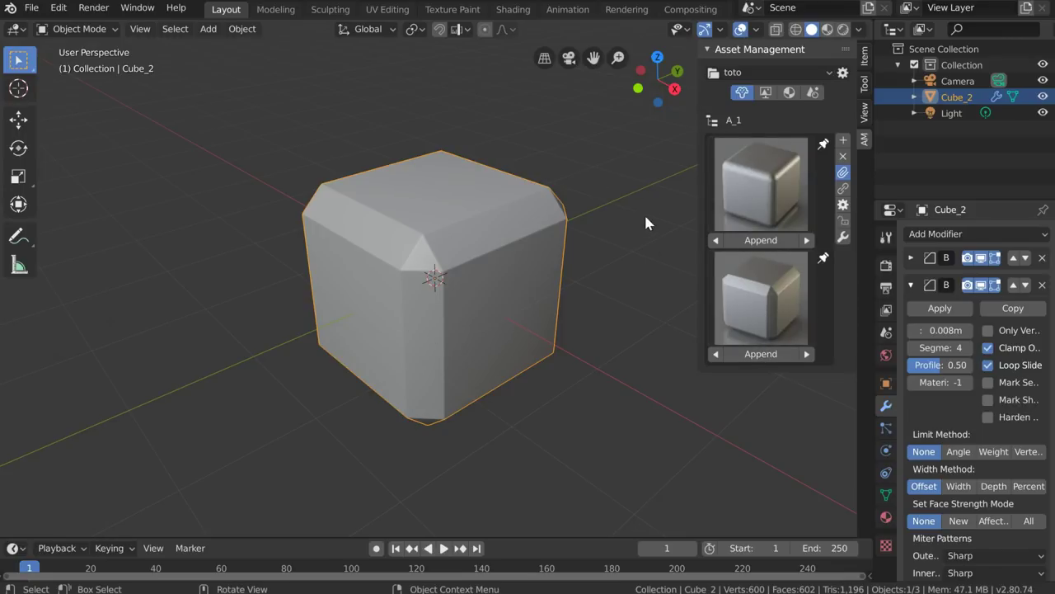
pyautogui.click(766, 73)
pyautogui.click(746, 105)
pyautogui.click(739, 76)
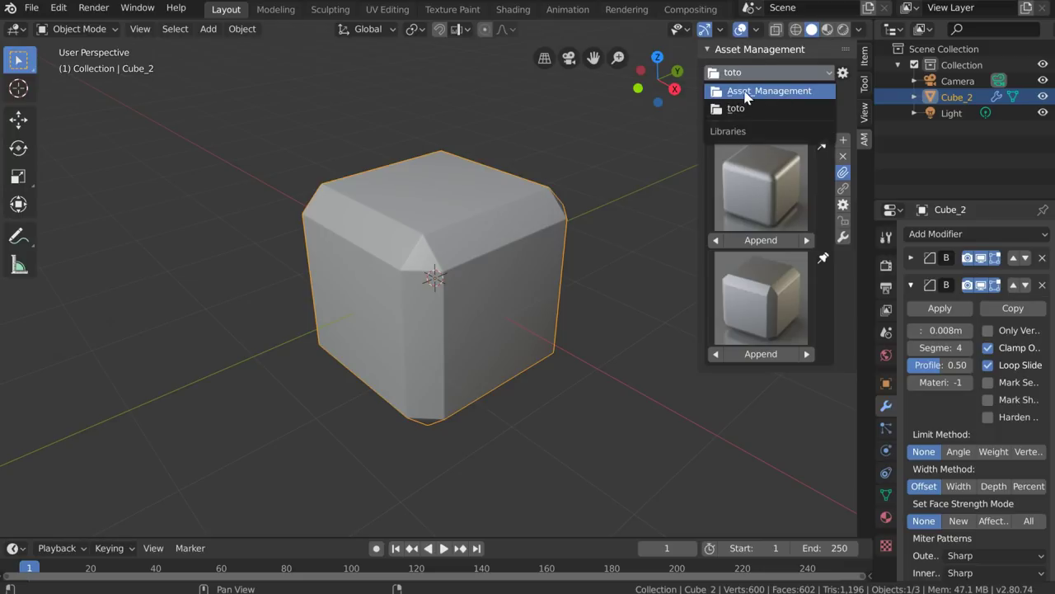
pyautogui.click(746, 90)
pyautogui.click(742, 74)
pyautogui.click(736, 108)
pyautogui.click(744, 76)
pyautogui.click(747, 91)
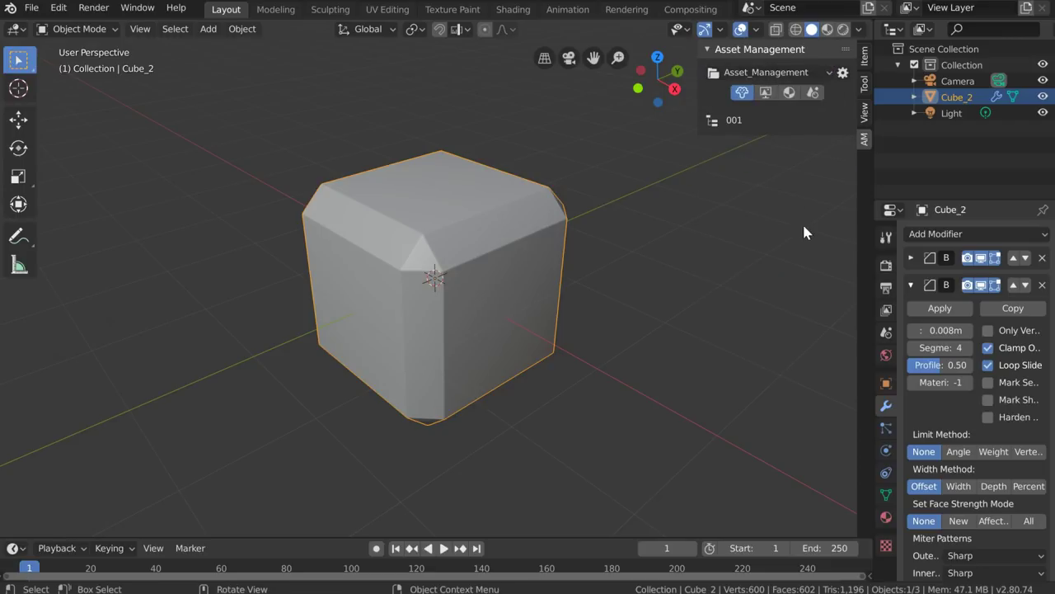
pyautogui.click(712, 121)
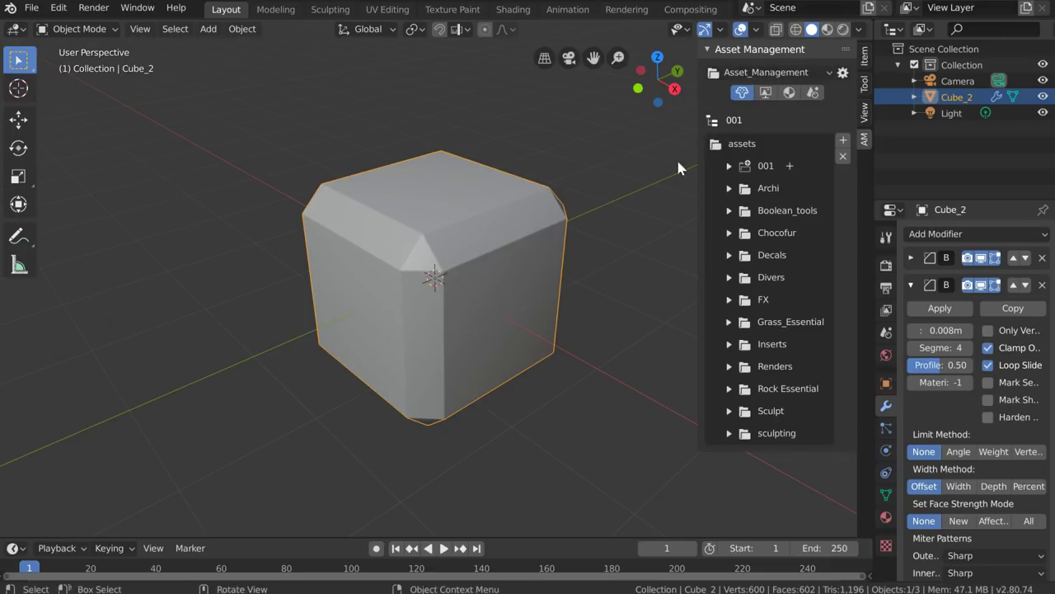
pyautogui.click(728, 188)
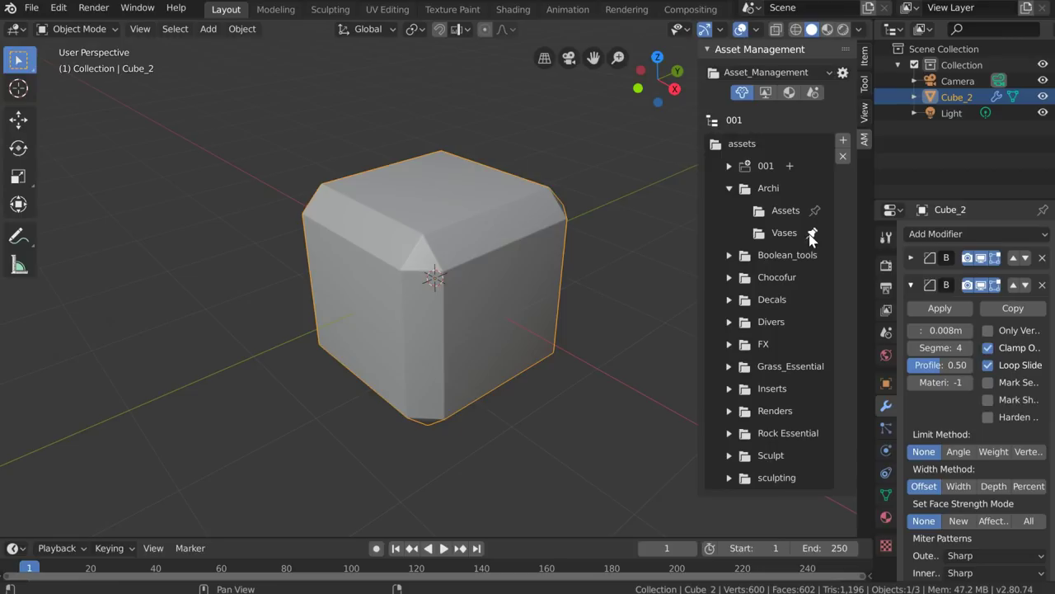
pyautogui.click(728, 189)
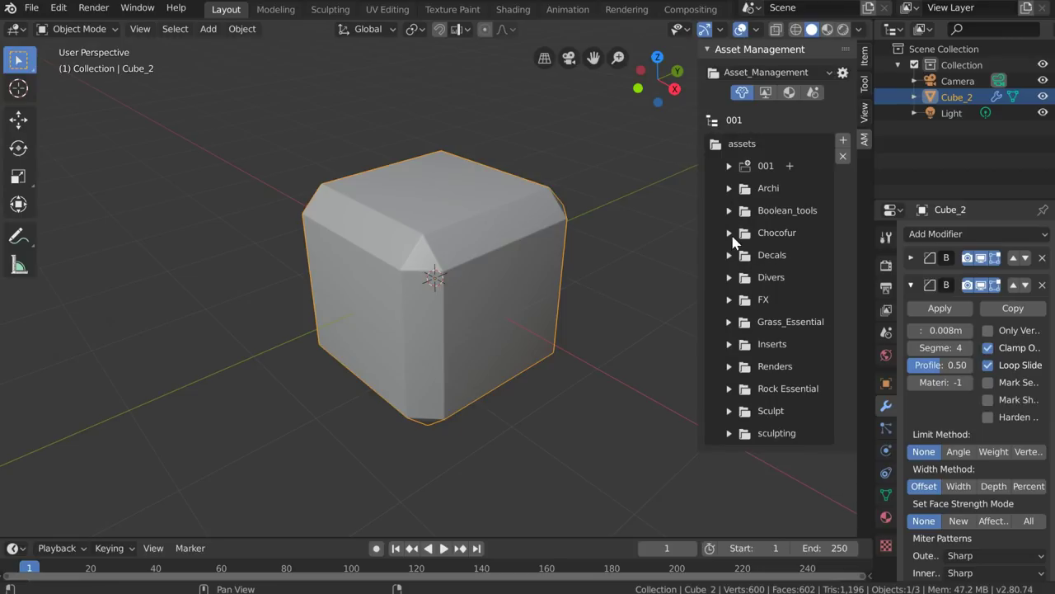
pyautogui.click(730, 233)
pyautogui.click(729, 233)
pyautogui.click(729, 278)
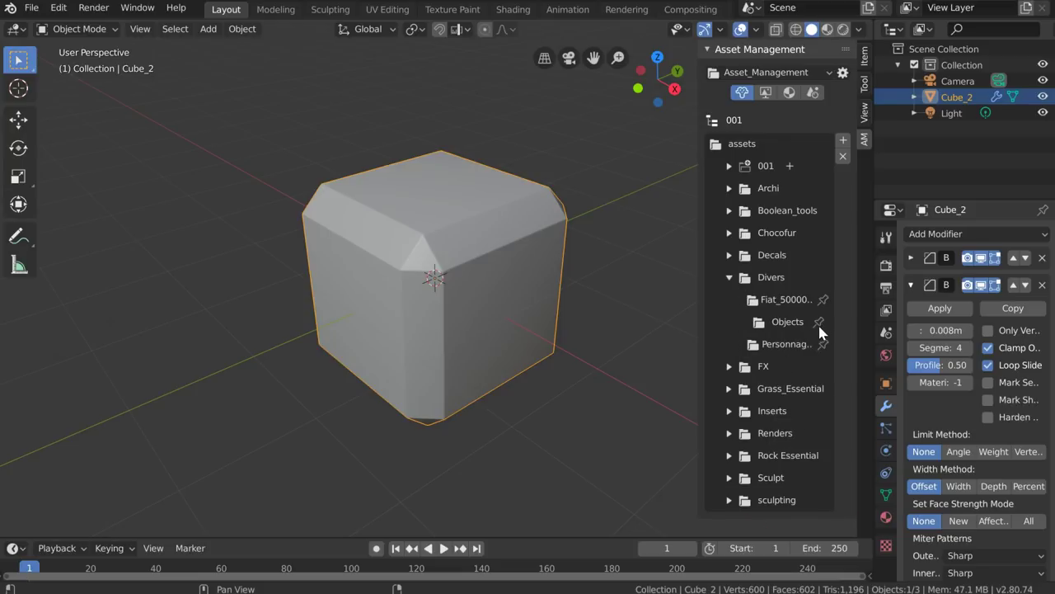
pyautogui.click(711, 120)
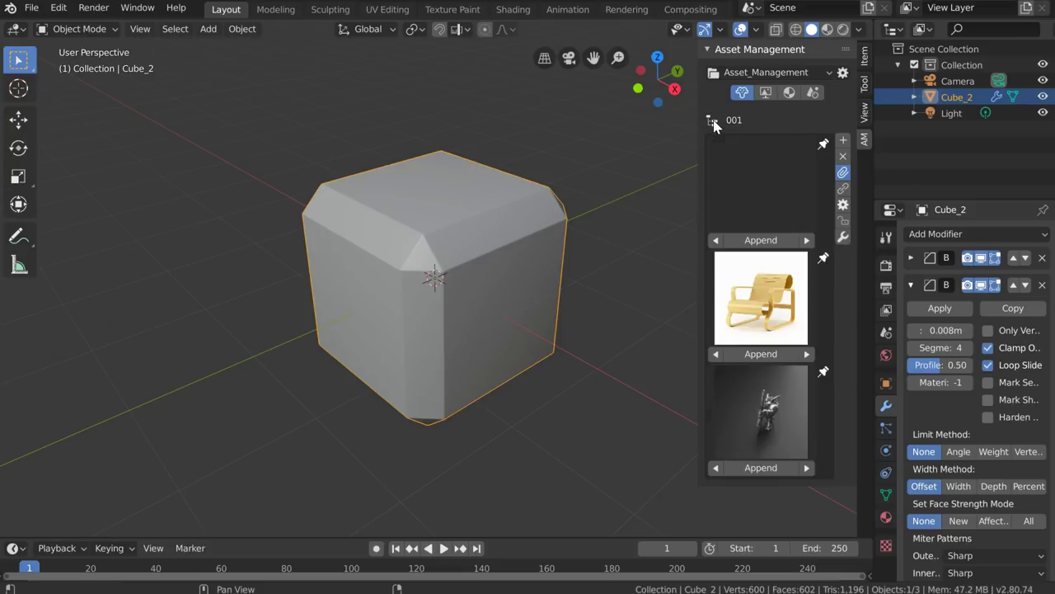
pyautogui.click(751, 177)
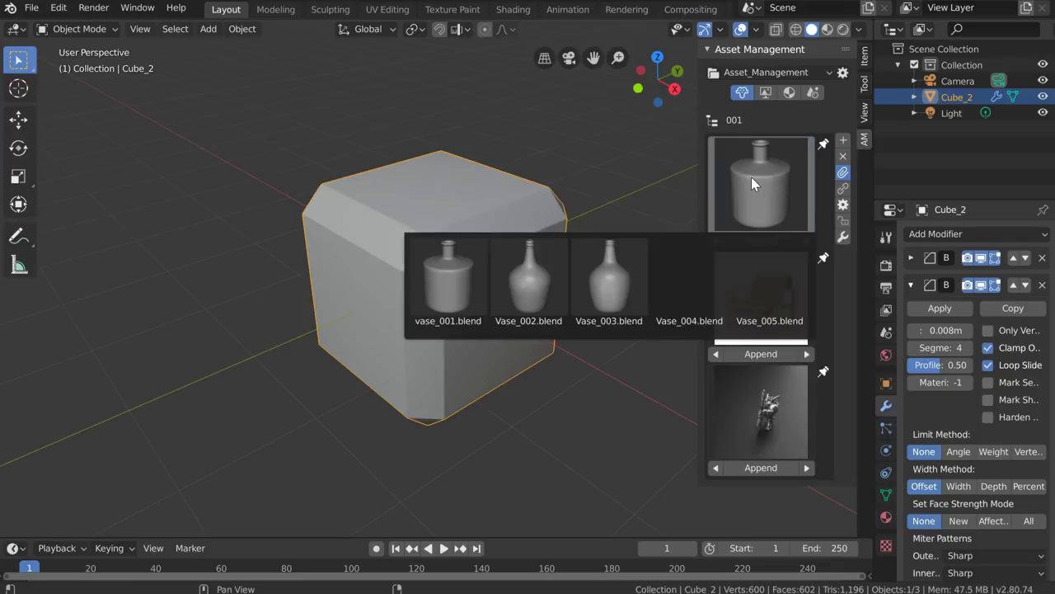
pyautogui.click(771, 288)
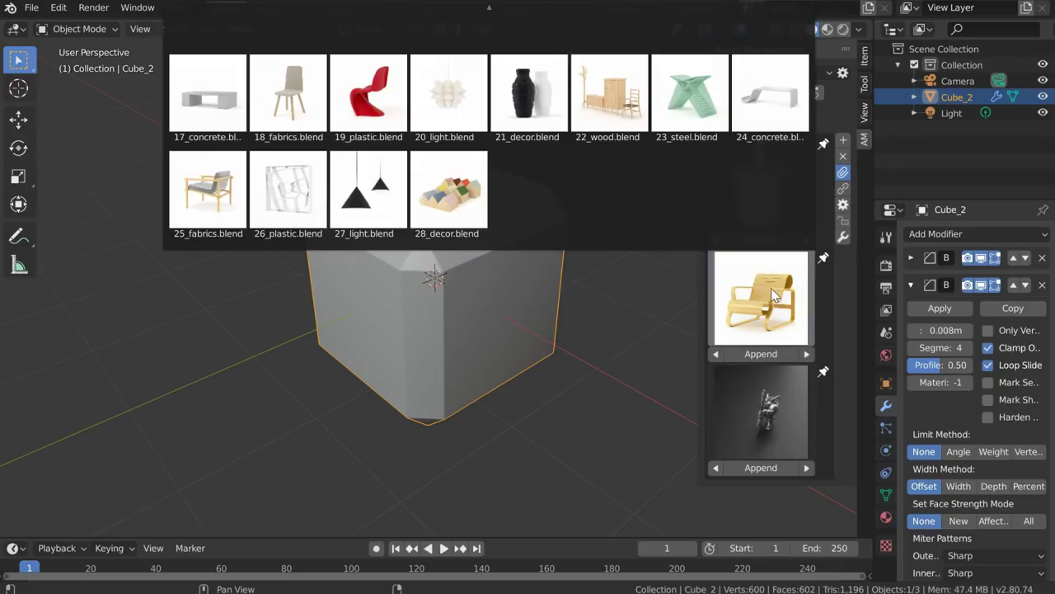
pyautogui.click(766, 402)
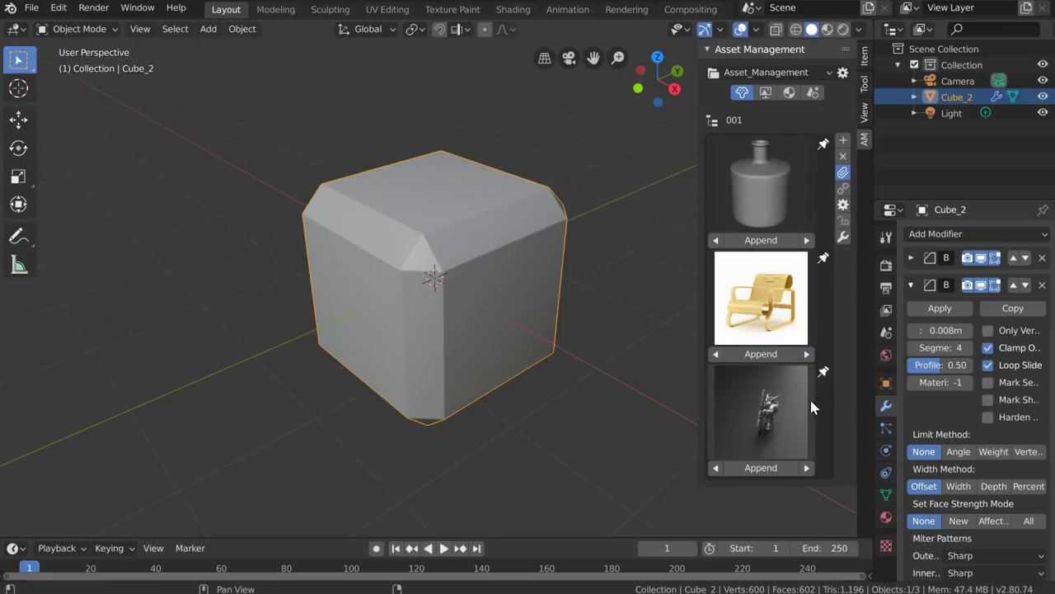
# Confirm the panel's properties menu and choose the round-bellied vase variant for category 001
pyautogui.click(843, 204)
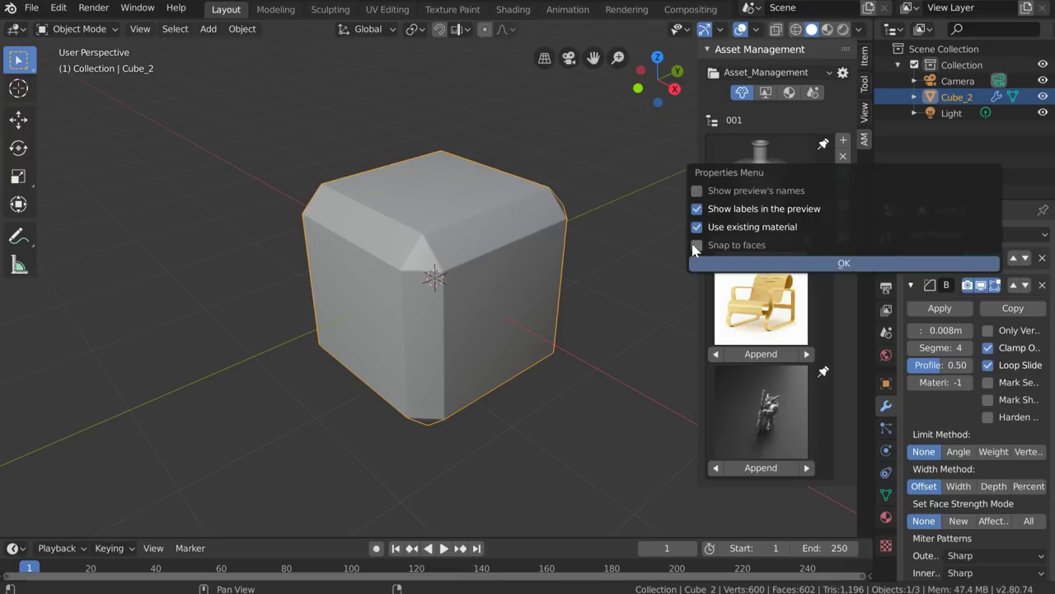
pyautogui.click(832, 263)
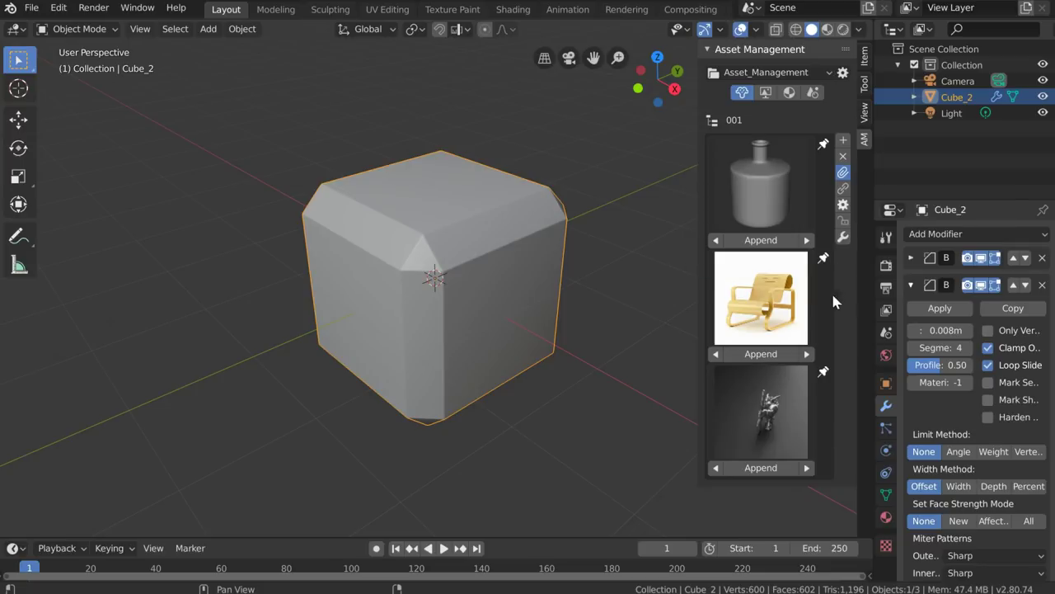
pyautogui.click(798, 198)
pyautogui.click(775, 206)
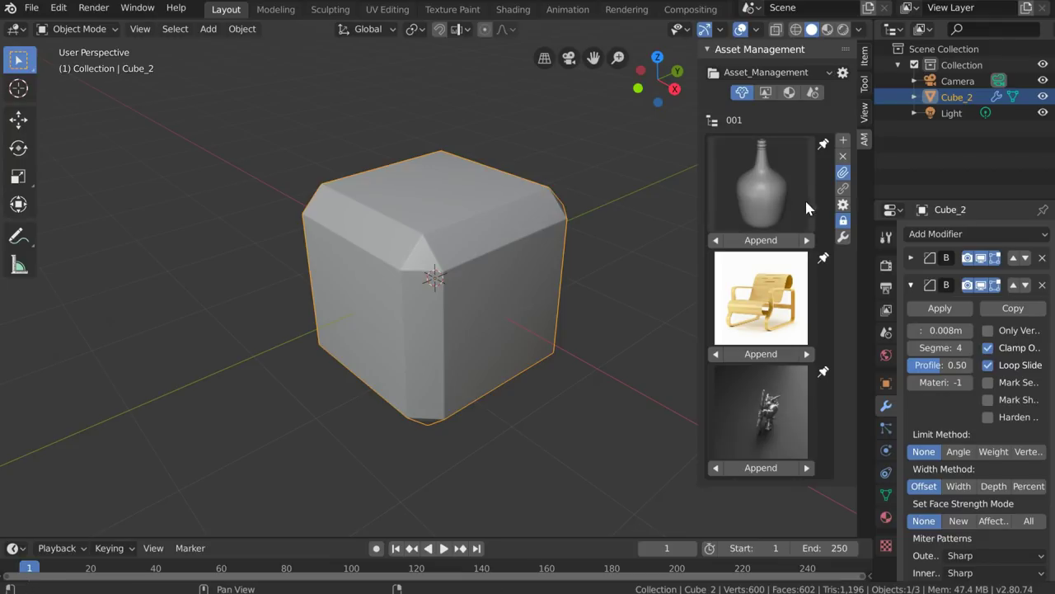
# Expand and collapse the AM Tools material-linking and image-based lighting sections
pyautogui.click(842, 237)
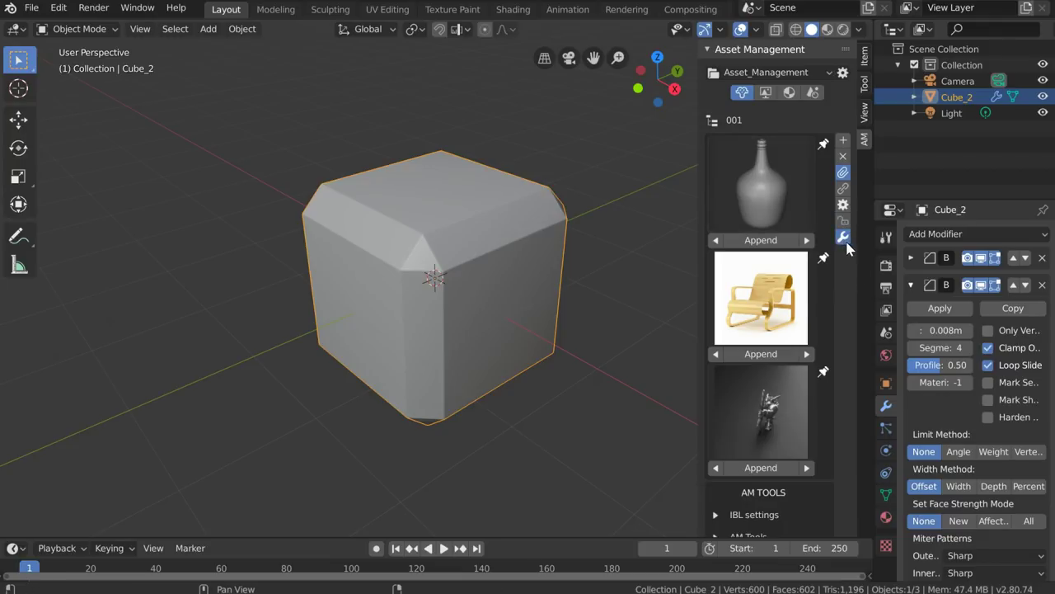
pyautogui.scroll(-1, 847, 247)
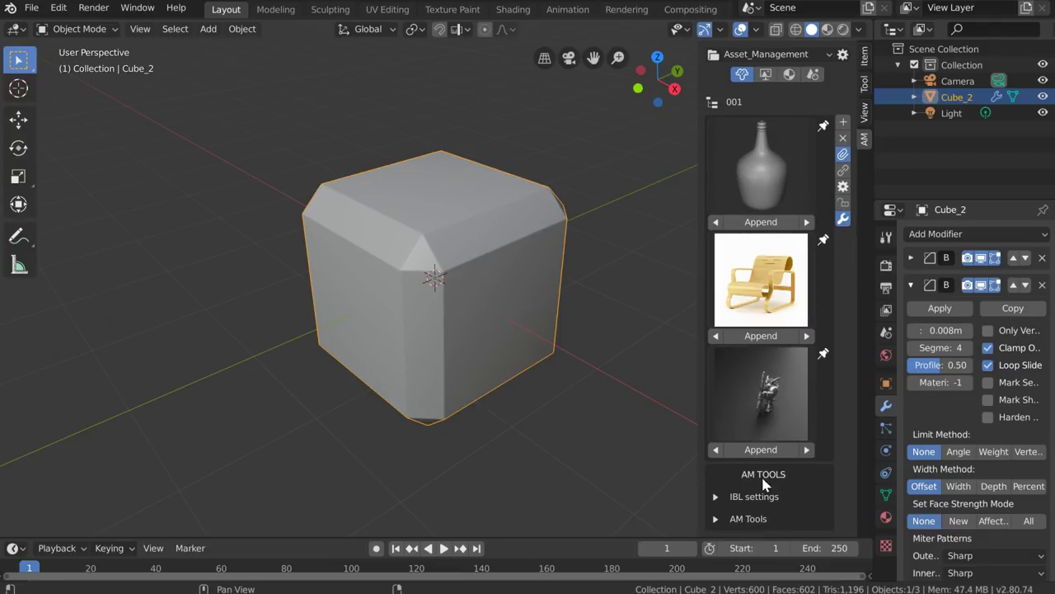
pyautogui.click(715, 518)
pyautogui.scroll(-1, 765, 521)
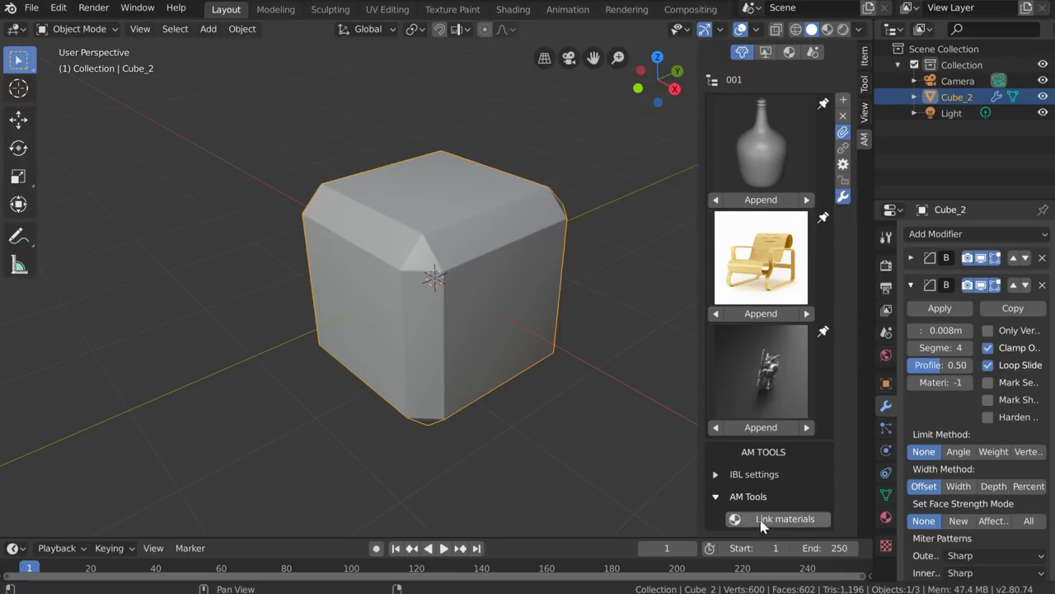
pyautogui.click(723, 473)
pyautogui.scroll(-1, 723, 473)
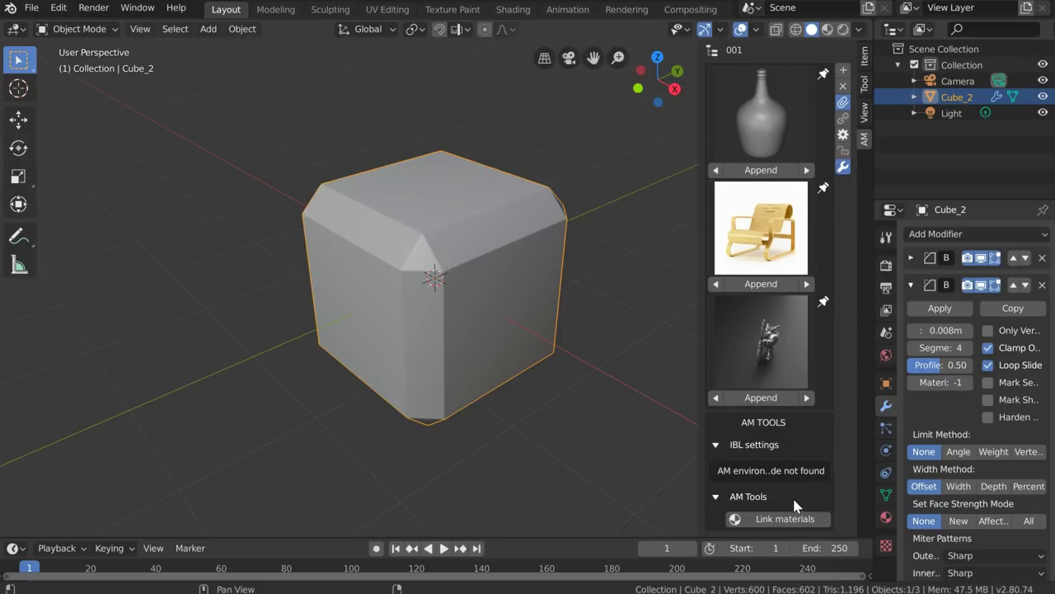
pyautogui.click(714, 445)
pyautogui.click(719, 495)
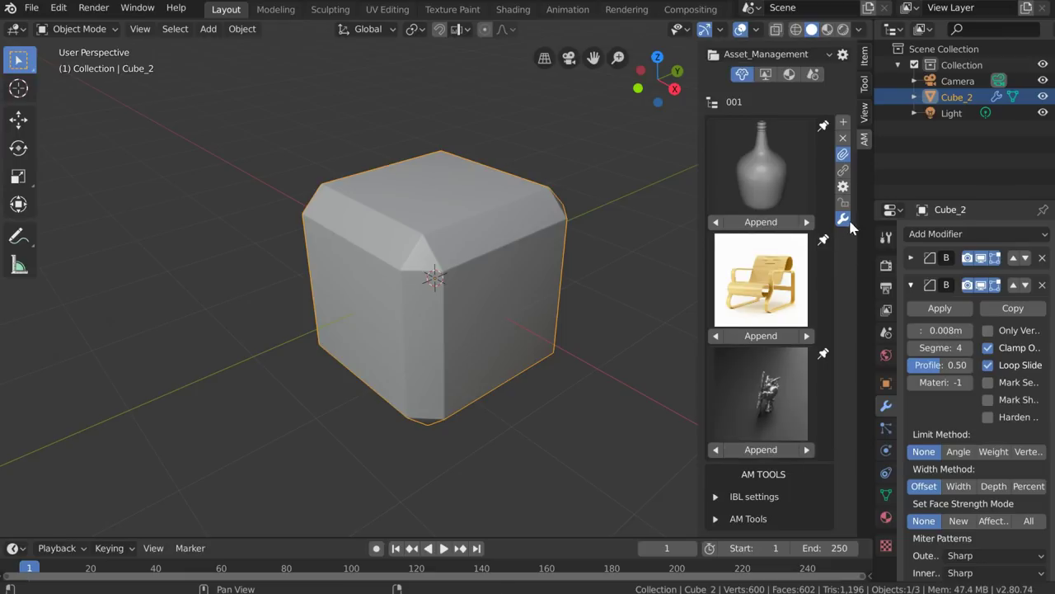
pyautogui.scroll(1, 850, 228)
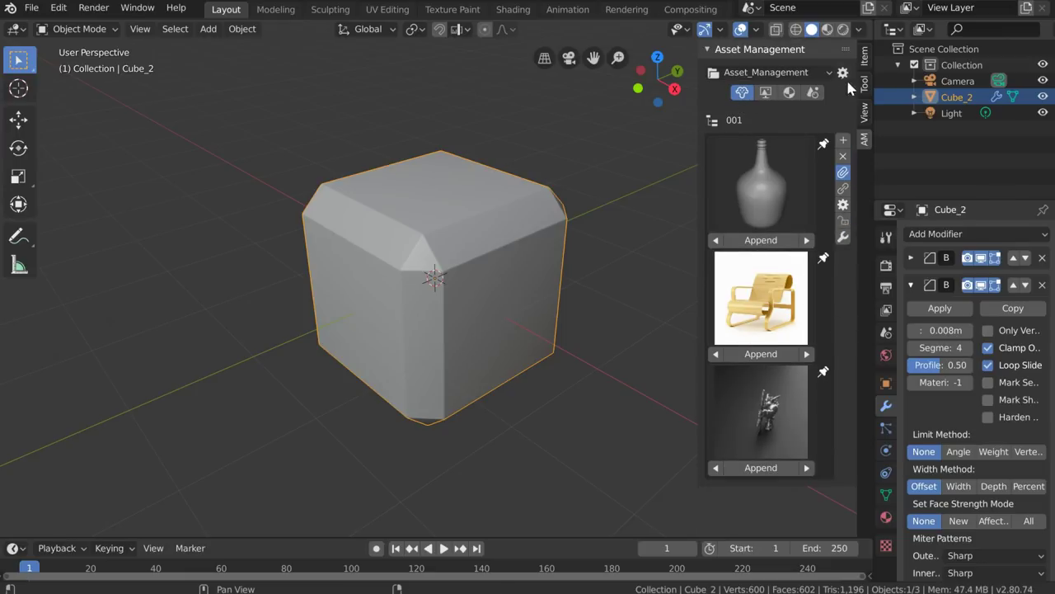
# In the toto library's HDRI type, create and open a new category named Interior
pyautogui.click(742, 73)
pyautogui.click(734, 108)
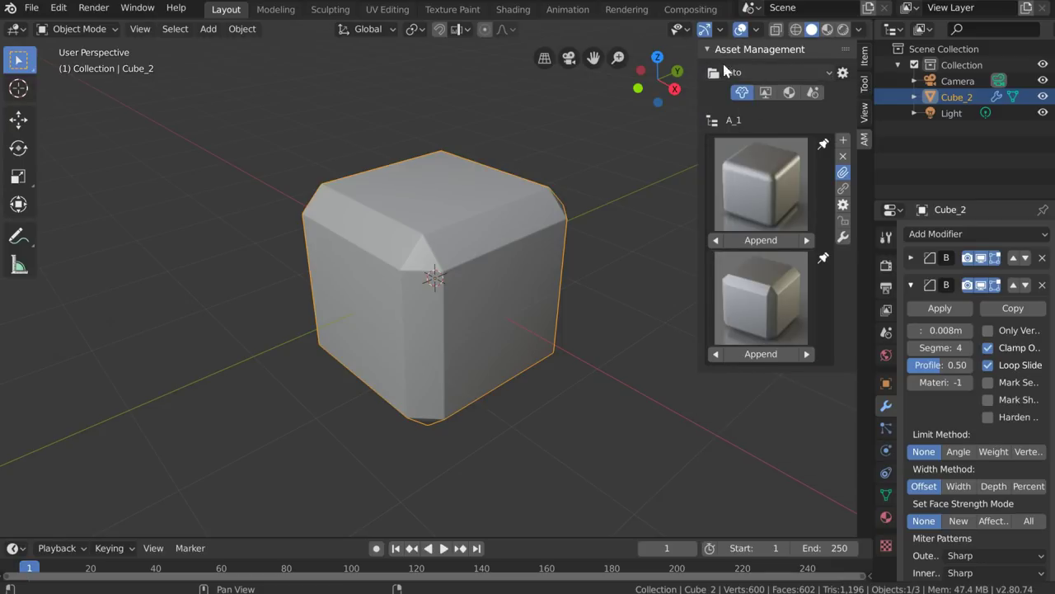
pyautogui.click(766, 93)
pyautogui.click(769, 122)
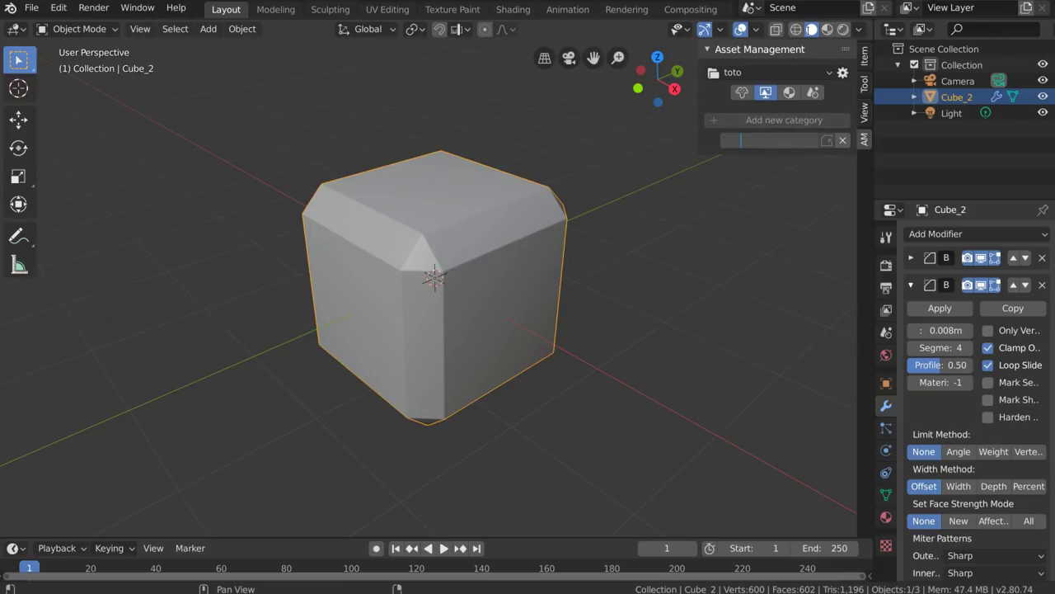
pyautogui.write('Interior')
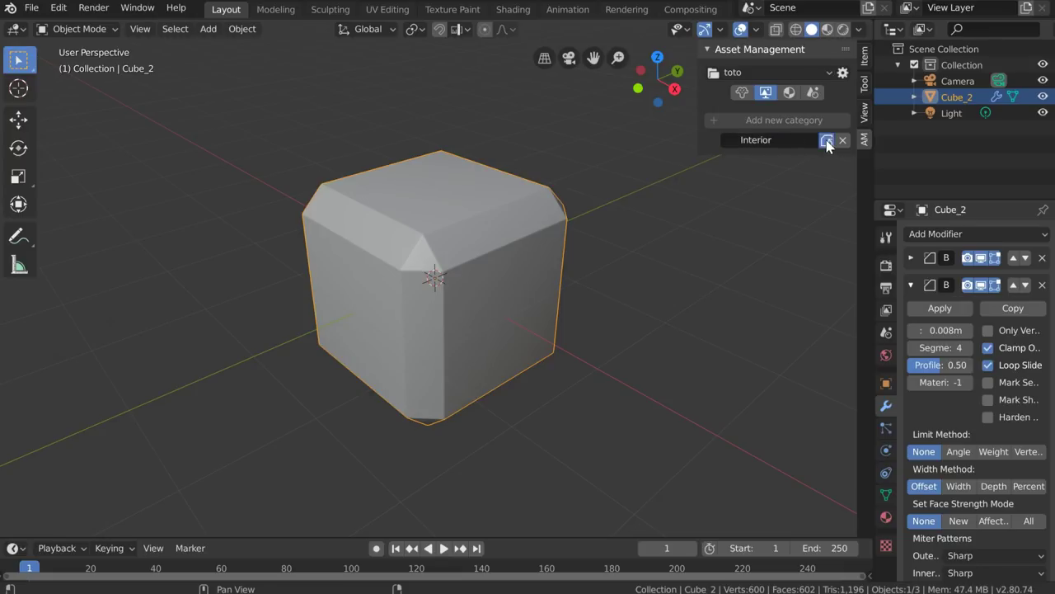
pyautogui.click(827, 140)
pyautogui.click(713, 120)
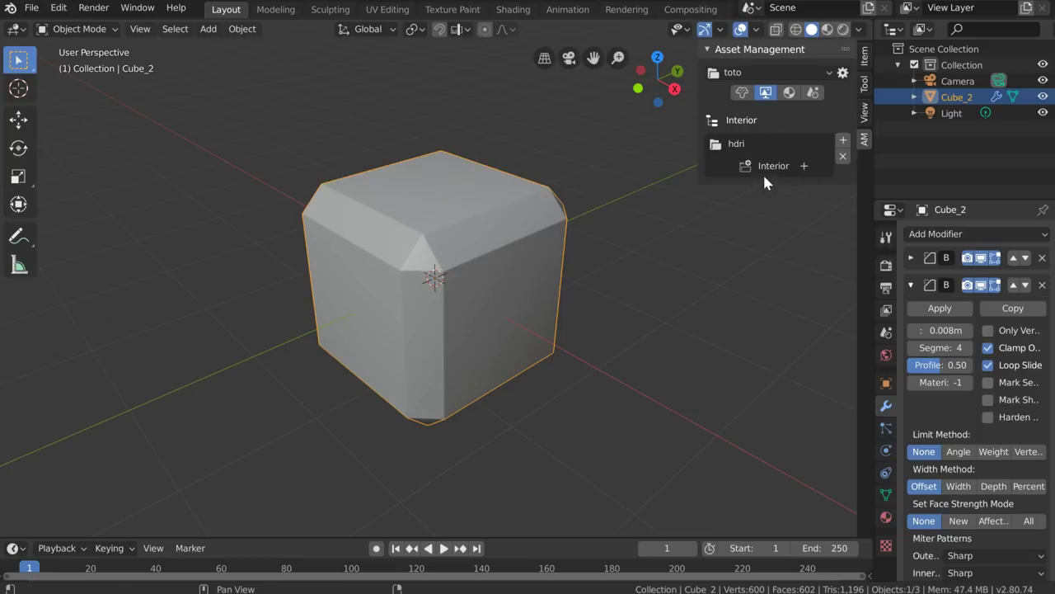
# Add tomoco_studio.exr from the F: drive to the Interior HDRI category
pyautogui.click(806, 168)
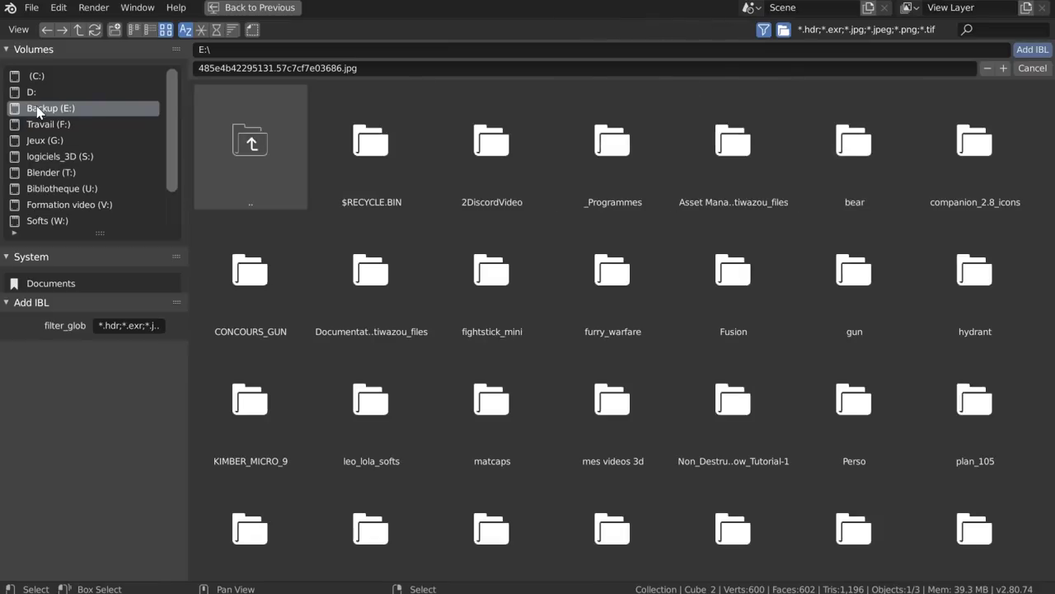
pyautogui.click(58, 126)
pyautogui.click(948, 532)
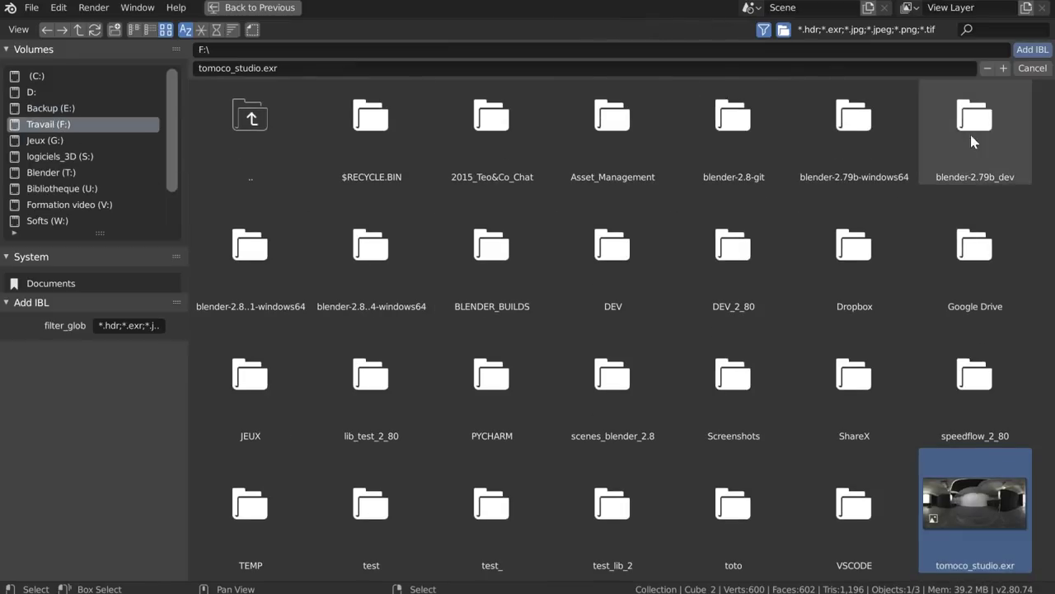
pyautogui.click(1019, 52)
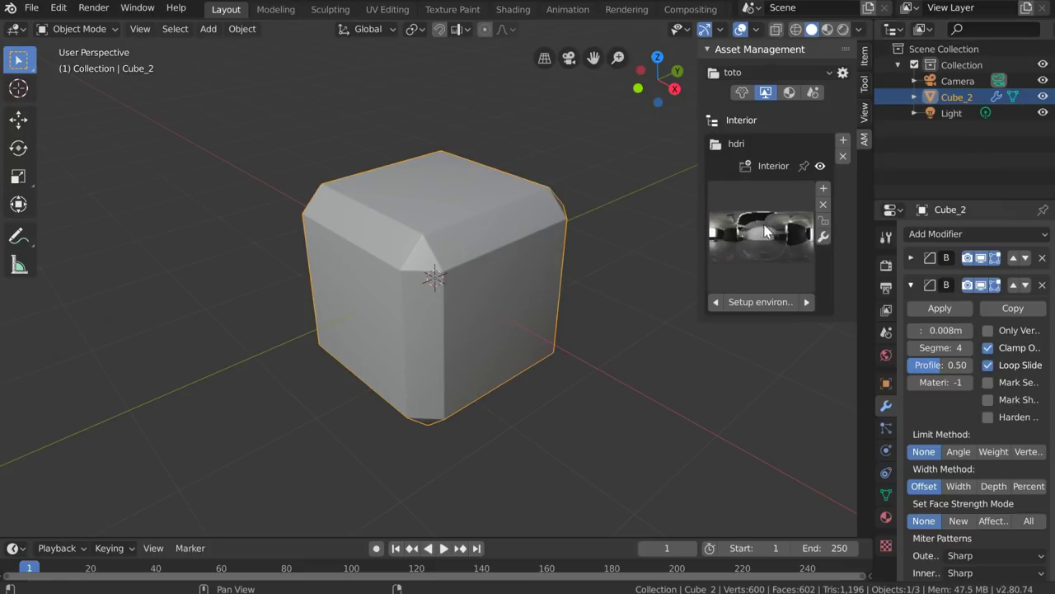
# Set tomoco_studio.exr as the world environment and view the cube in Rendered shading
pyautogui.click(751, 303)
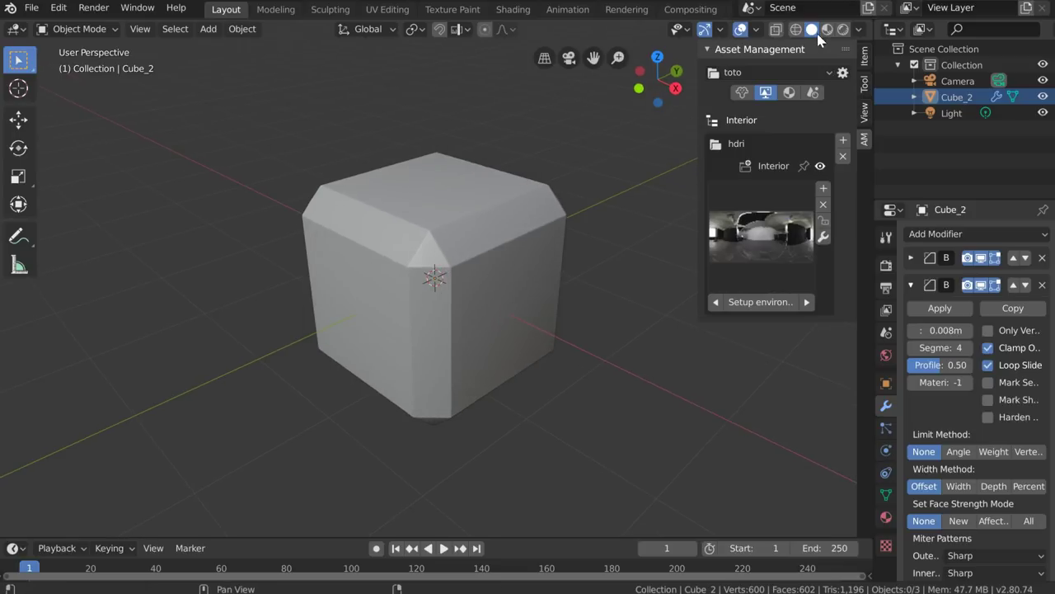
pyautogui.click(842, 28)
pyautogui.moveTo(518, 157)
pyautogui.mouseDown(button='middle')
pyautogui.moveTo(483, 140)
pyautogui.moveTo(571, 126)
pyautogui.moveTo(489, 171)
pyautogui.moveTo(471, 128)
pyautogui.moveTo(504, 150)
pyautogui.mouseUp(button='middle')
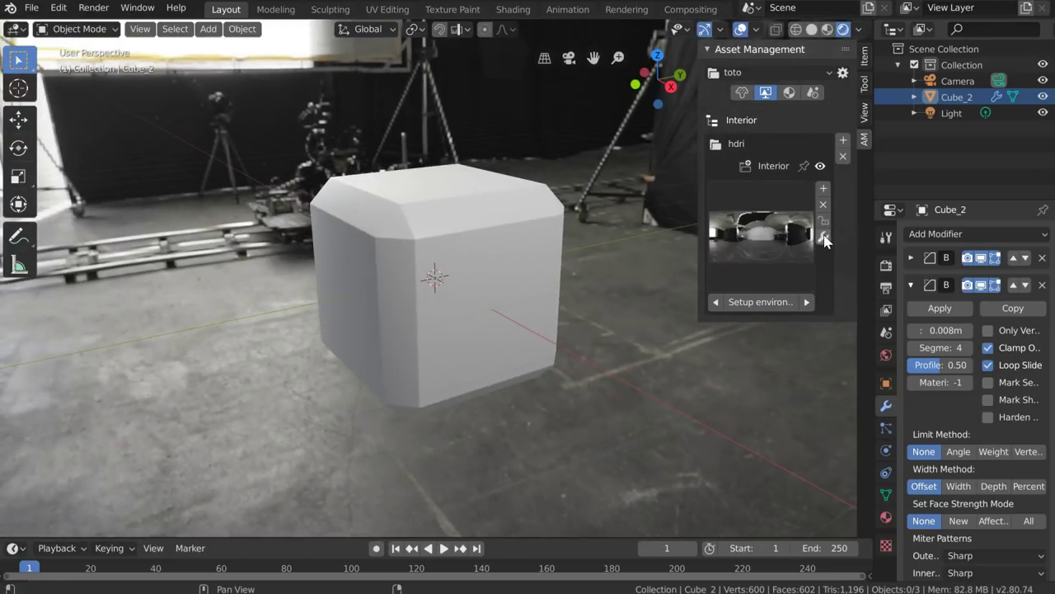
# Add Bathroom_2k.hdr from the interior IBL folder to the Interior HDRI category
pyautogui.click(823, 191)
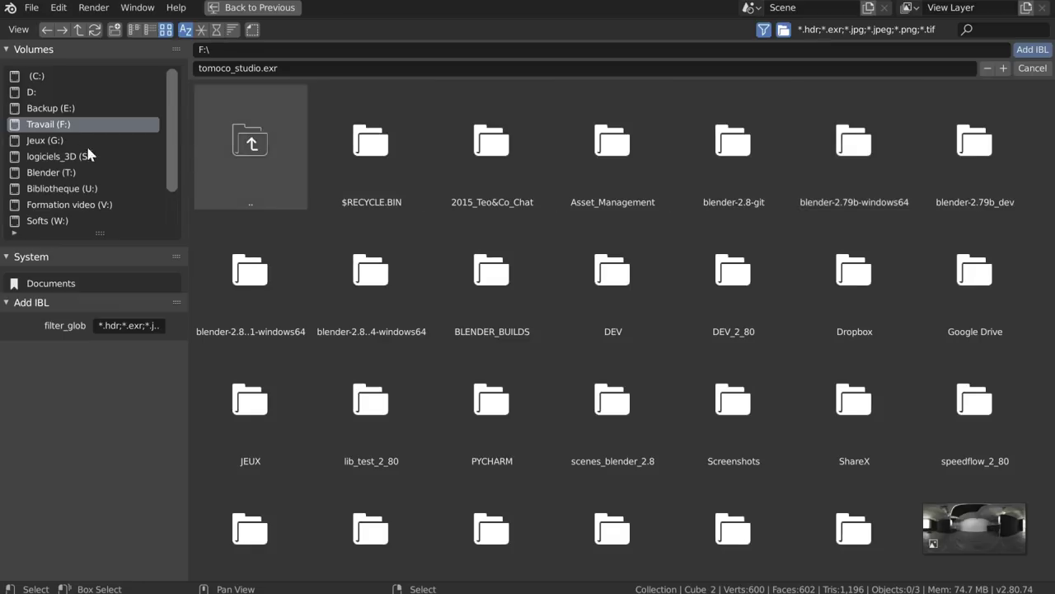
pyautogui.click(619, 169)
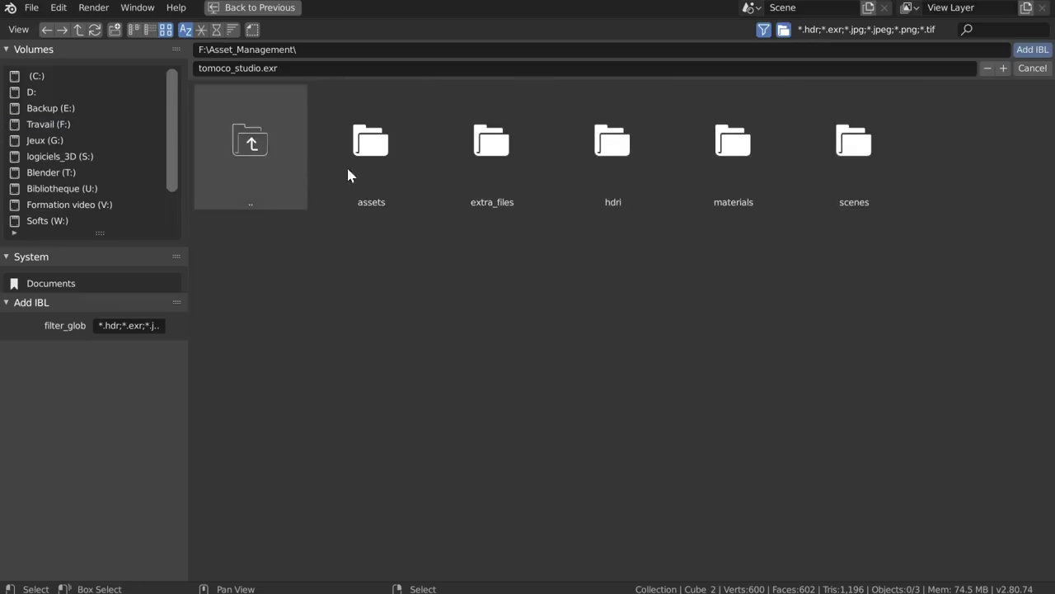
pyautogui.click(631, 172)
pyautogui.click(363, 152)
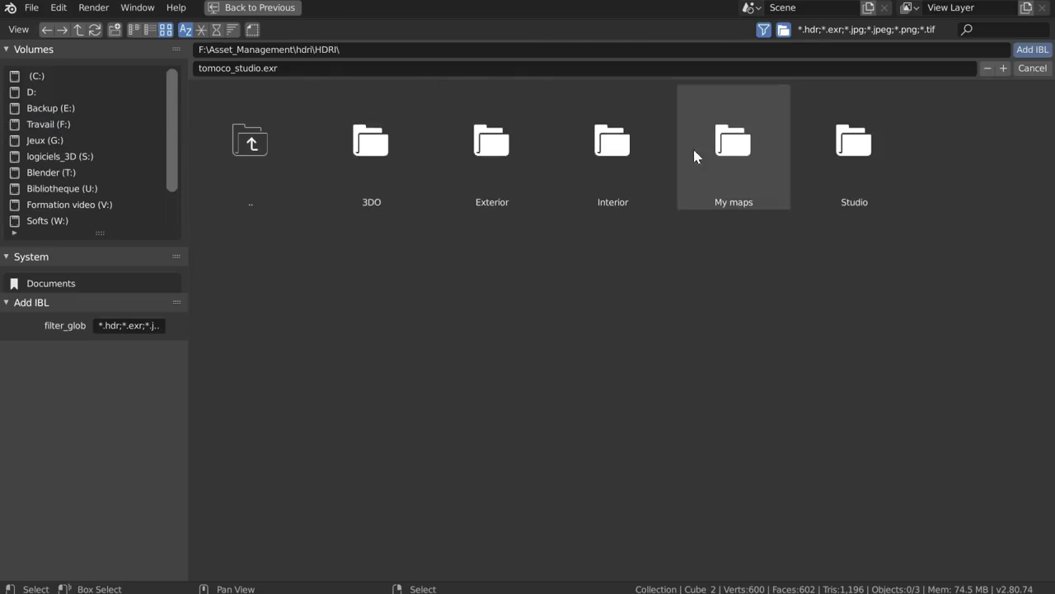
pyautogui.click(591, 160)
pyautogui.click(476, 160)
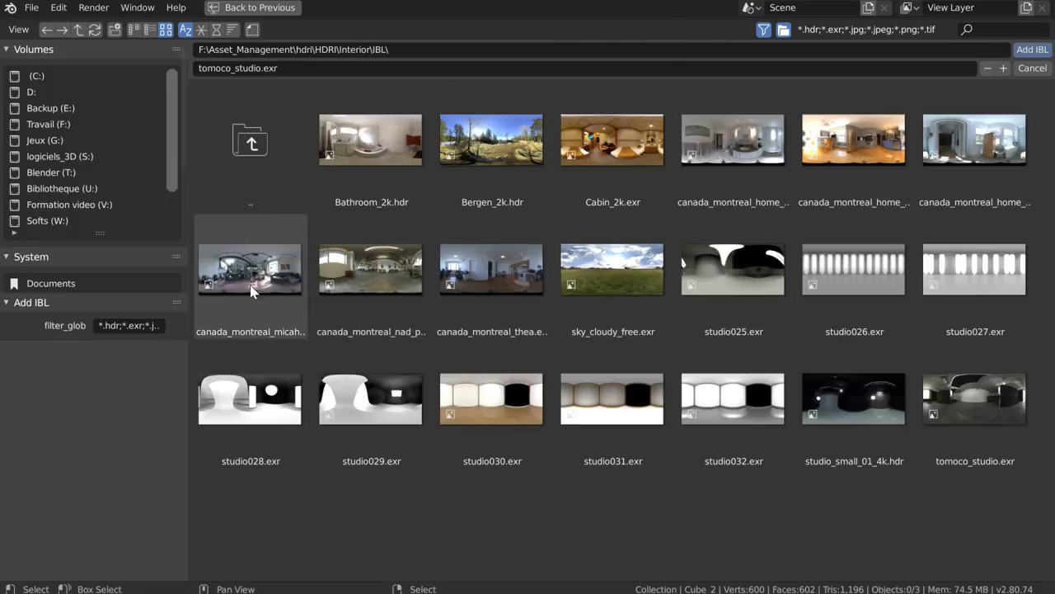
pyautogui.click(372, 149)
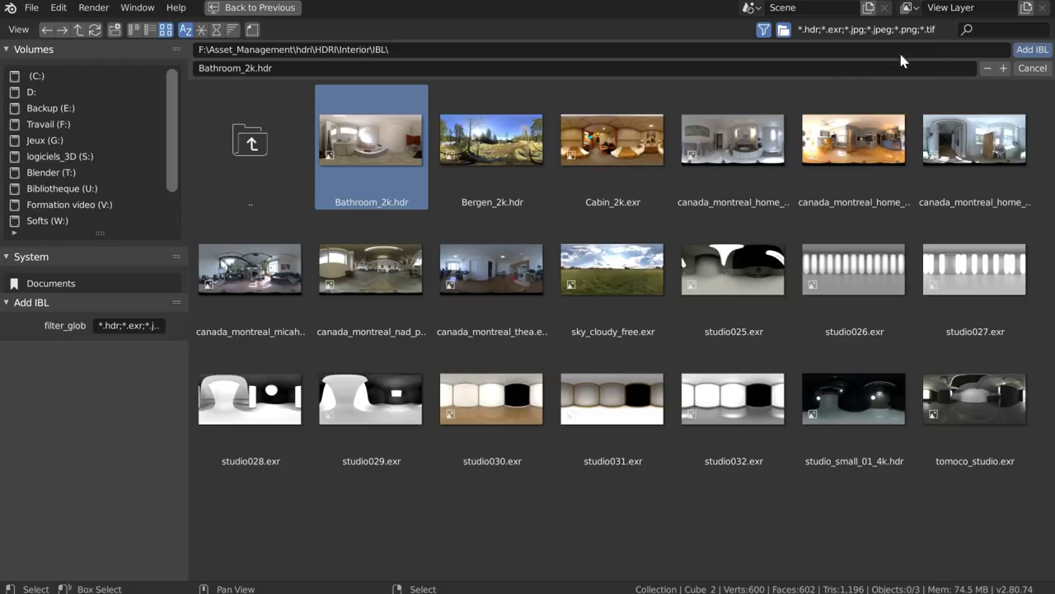
pyautogui.click(1032, 50)
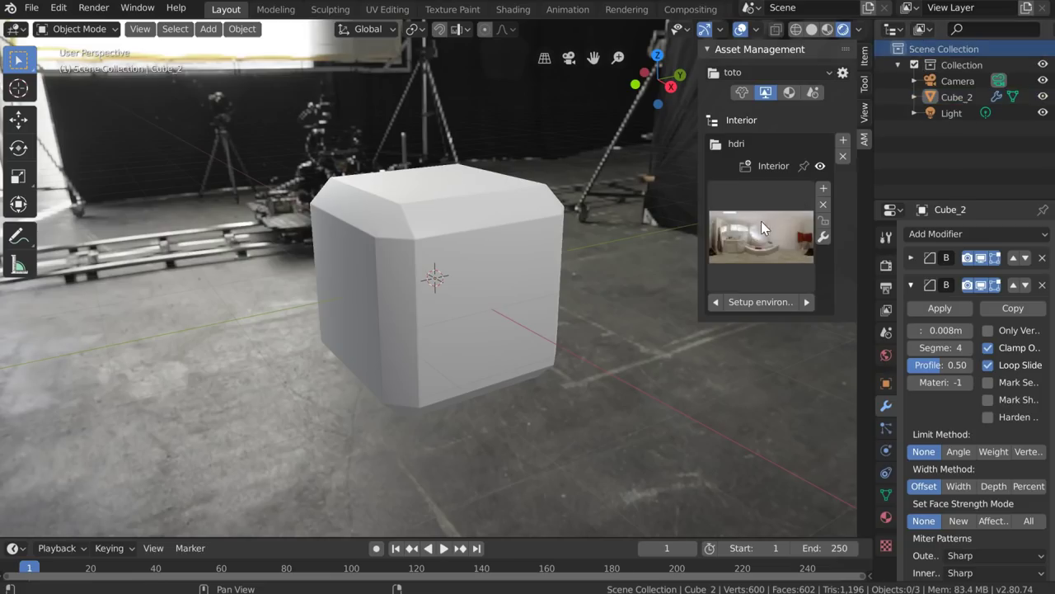
# Set up the library environment using the tomoco studio HDRI
pyautogui.click(759, 304)
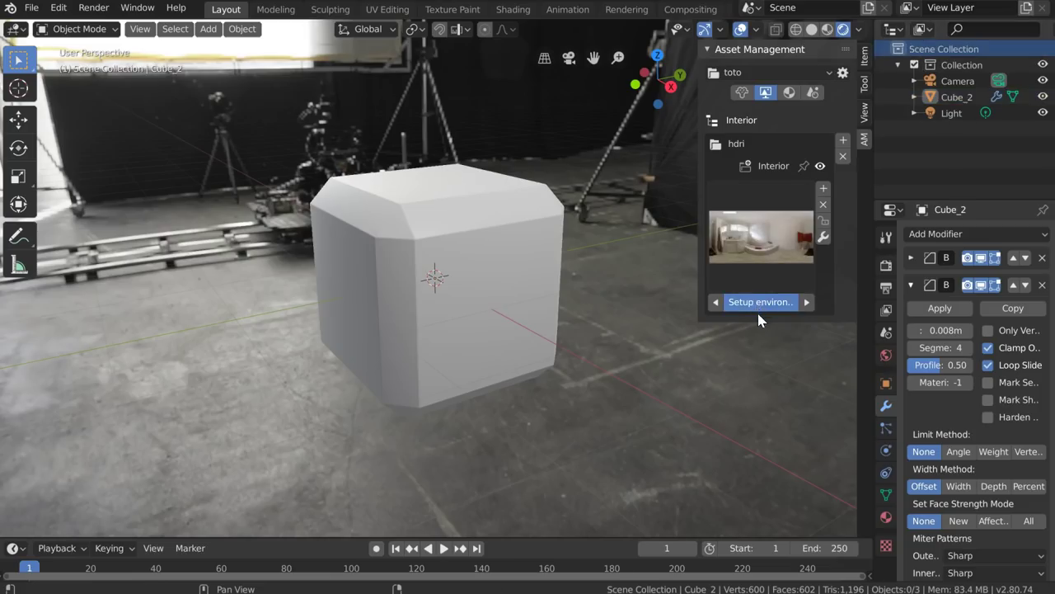
pyautogui.click(763, 245)
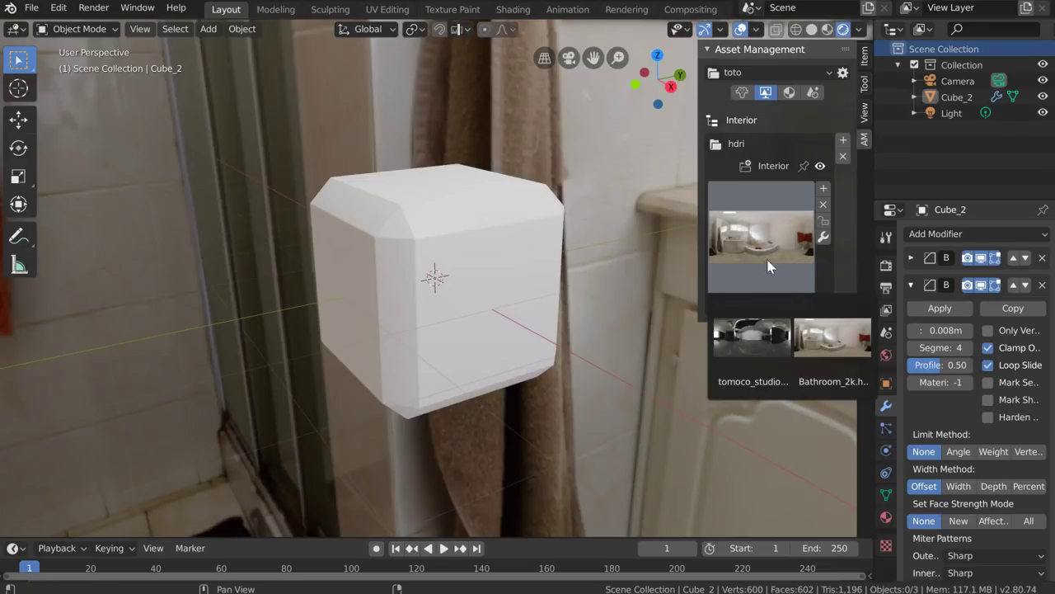
pyautogui.click(761, 349)
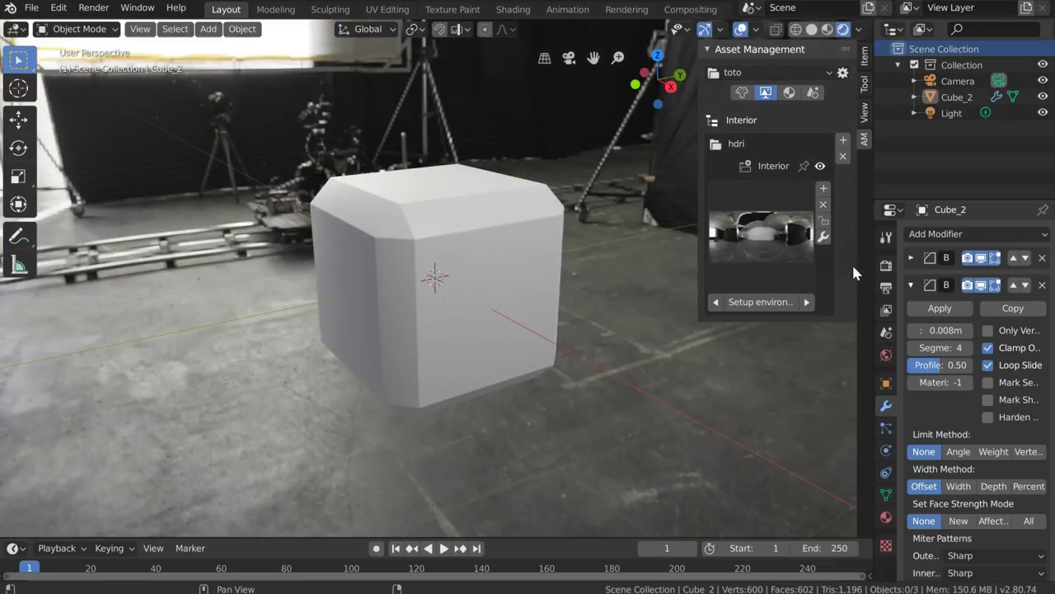
# Turn off Visible Camera for the studio HDRI and darken the background colour
pyautogui.click(823, 238)
pyautogui.scroll(-6, 766, 247)
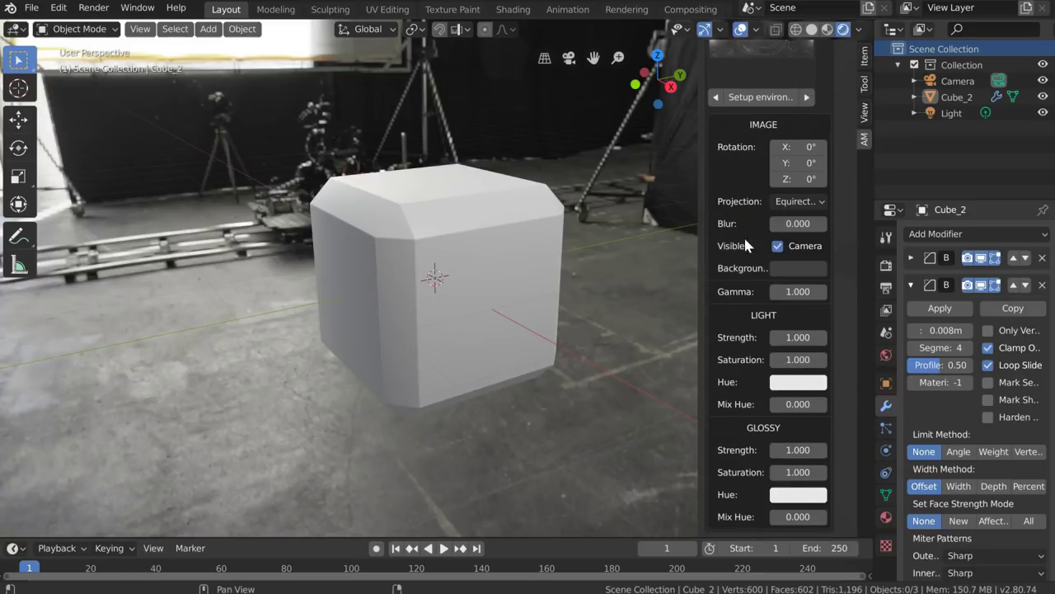
pyautogui.click(778, 247)
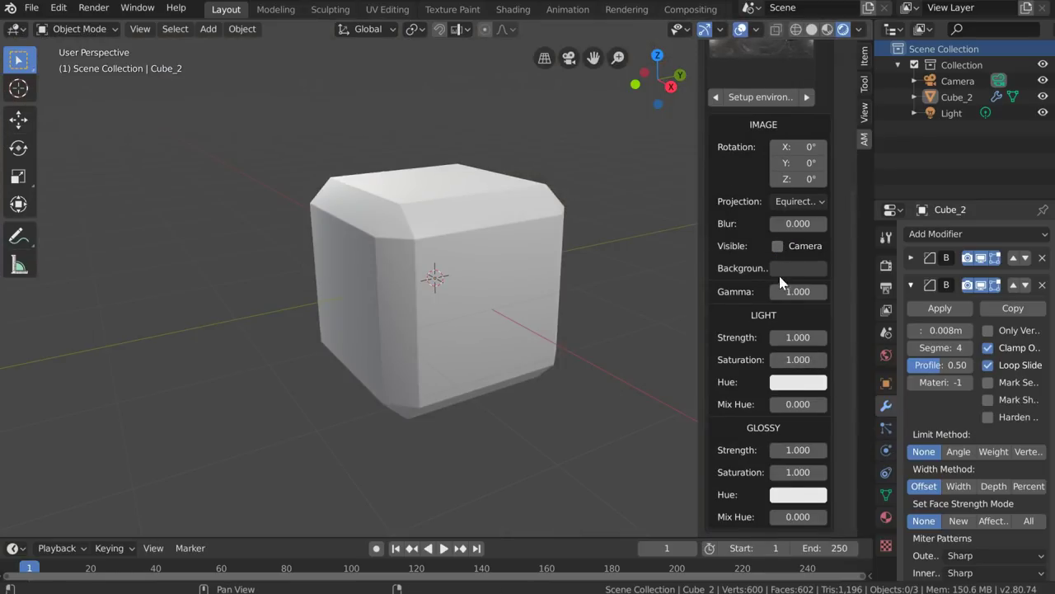
pyautogui.click(789, 271)
pyautogui.moveTo(907, 126)
pyautogui.mouseDown()
pyautogui.moveTo(908, 106)
pyautogui.moveTo(910, 132)
pyautogui.mouseUp()
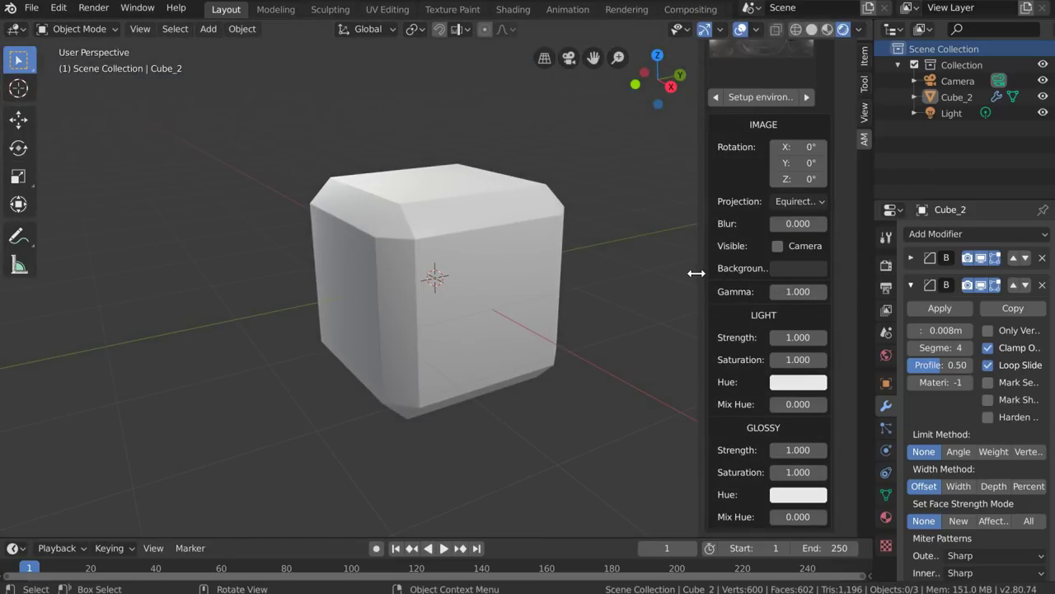
# Widen the sidebar and leave the HDRI light strength at 1.000
pyautogui.moveTo(699, 274); pyautogui.dragTo(671, 275)
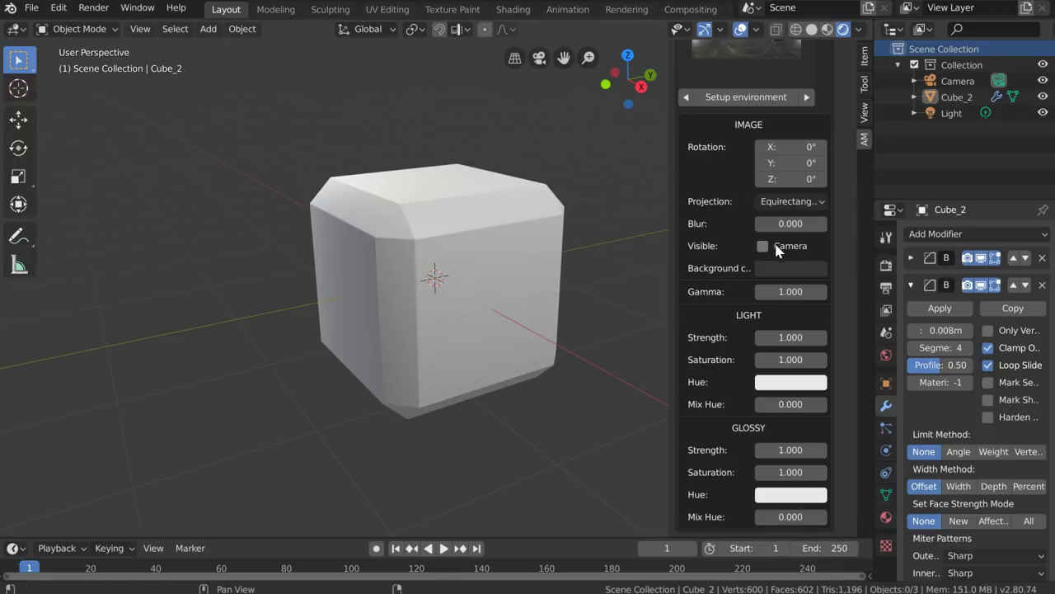
pyautogui.scroll(-1, 725, 257)
pyautogui.moveTo(790, 336)
pyautogui.mouseDown()
pyautogui.moveTo(824, 337)
pyautogui.moveTo(801, 344)
pyautogui.mouseUp()
pyautogui.click(797, 337)
pyautogui.write('0.5')
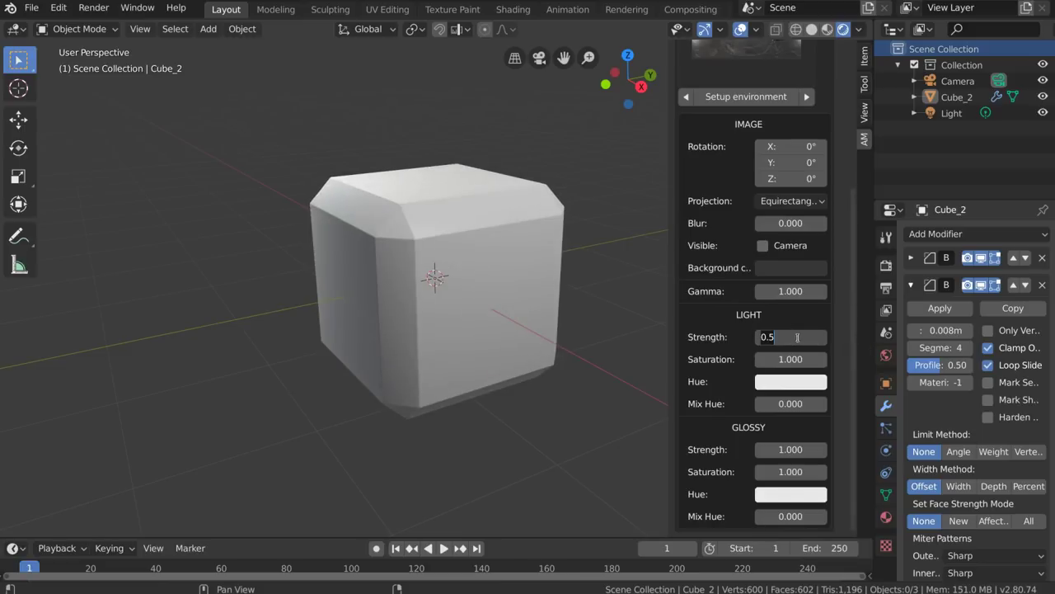
pyautogui.press('Return')
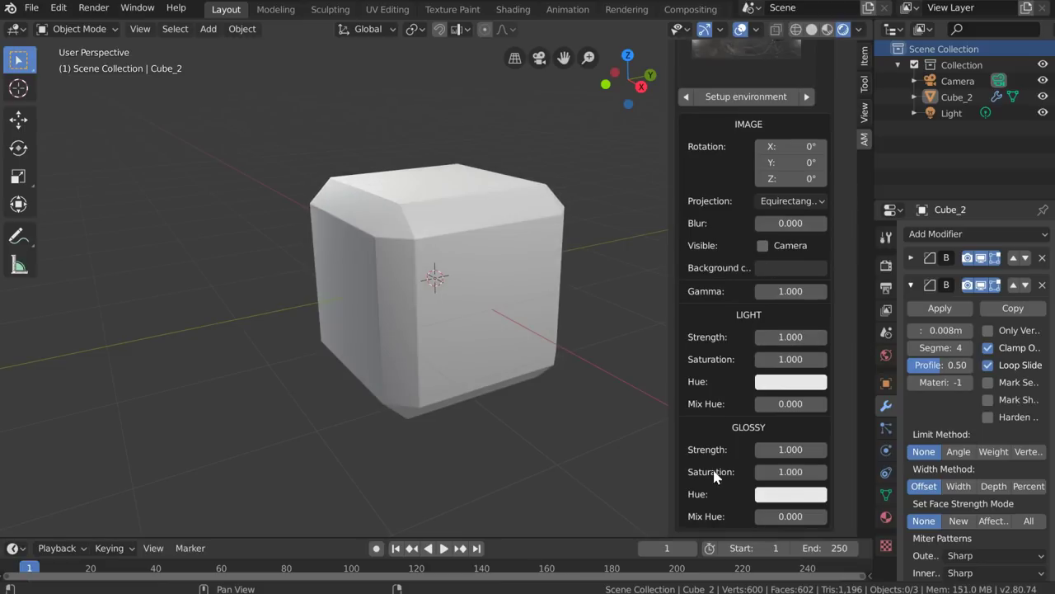
pyautogui.scroll(-1, 749, 227)
pyautogui.scroll(5, 751, 245)
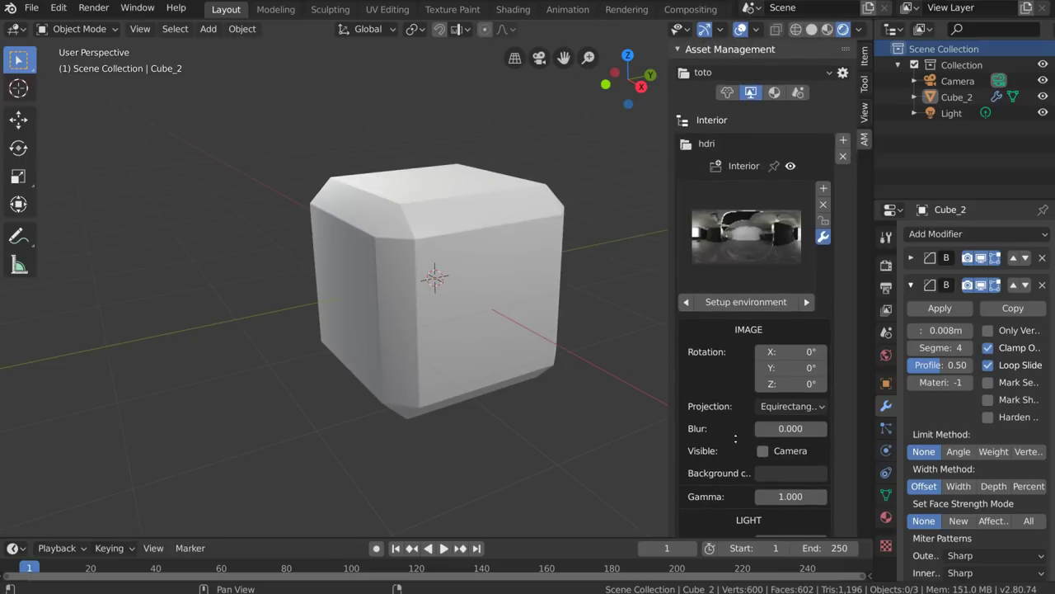
# Create a 'test' category under the toto library's materials, then show the cube's material settings
pyautogui.click(686, 139)
pyautogui.click(775, 94)
pyautogui.click(746, 120)
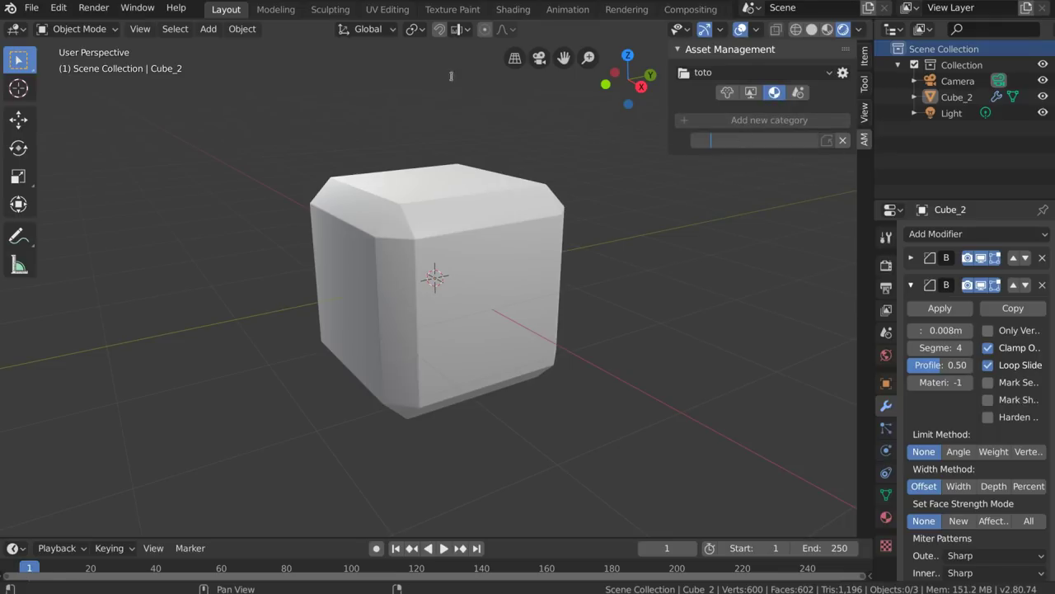
pyautogui.write('test')
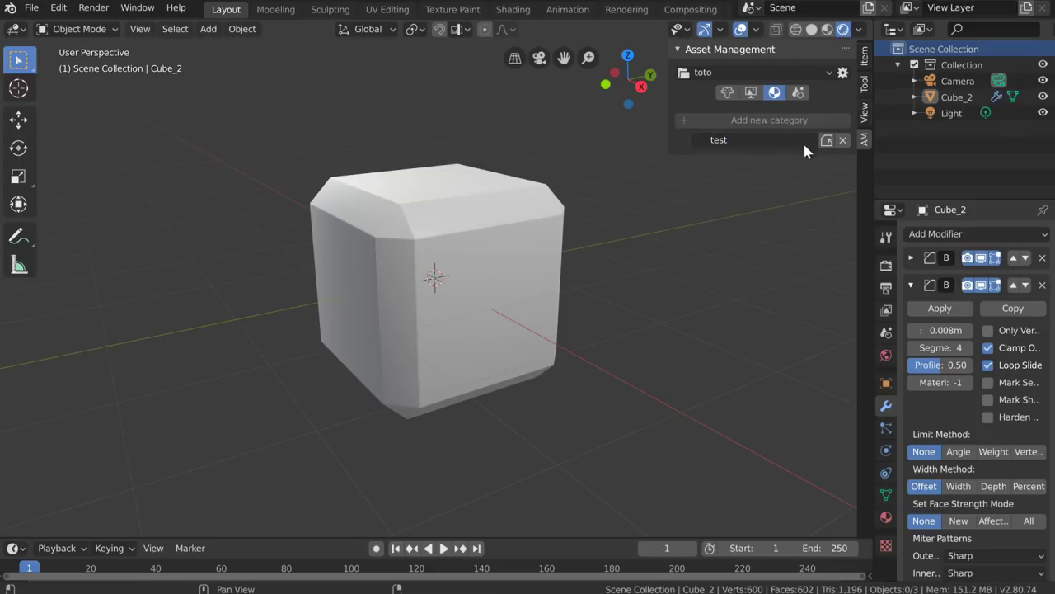
pyautogui.click(826, 140)
pyautogui.click(681, 122)
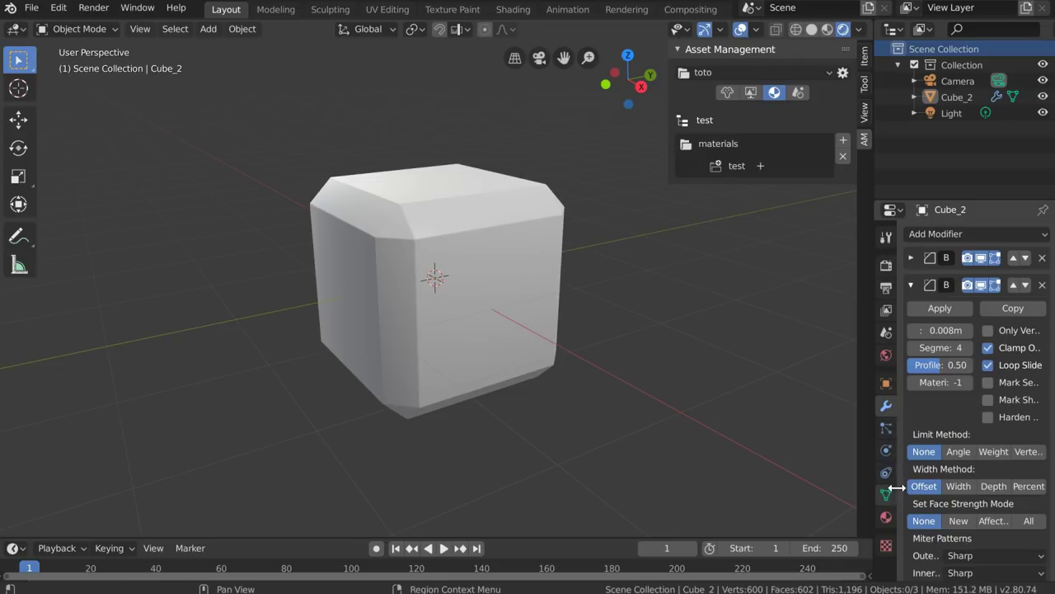
pyautogui.click(886, 518)
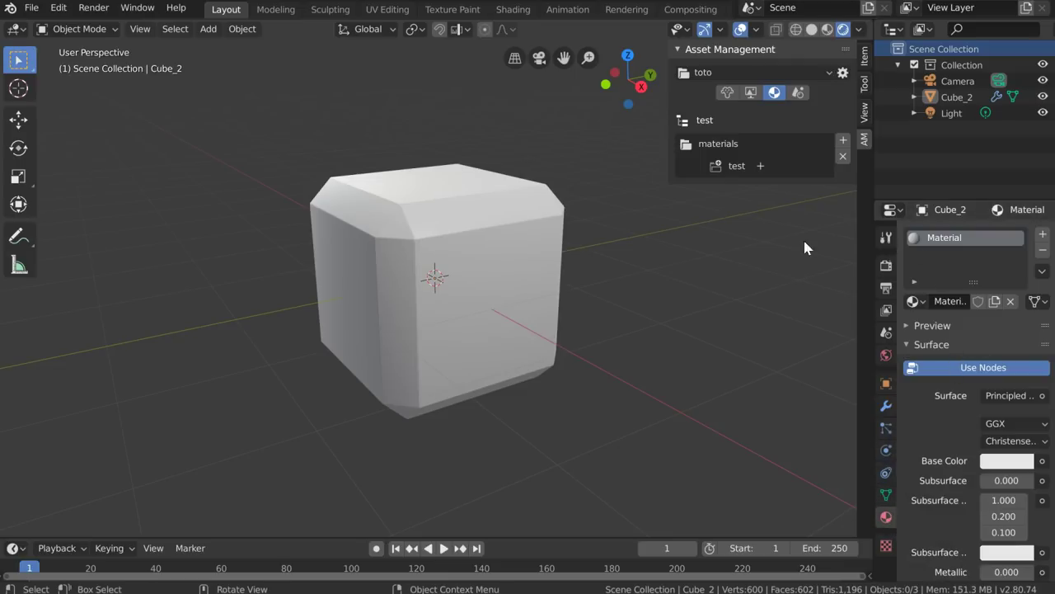
# Remove the cube's material slot and delete Cube_2 from the scene
pyautogui.click(1043, 249)
pyautogui.click(994, 304)
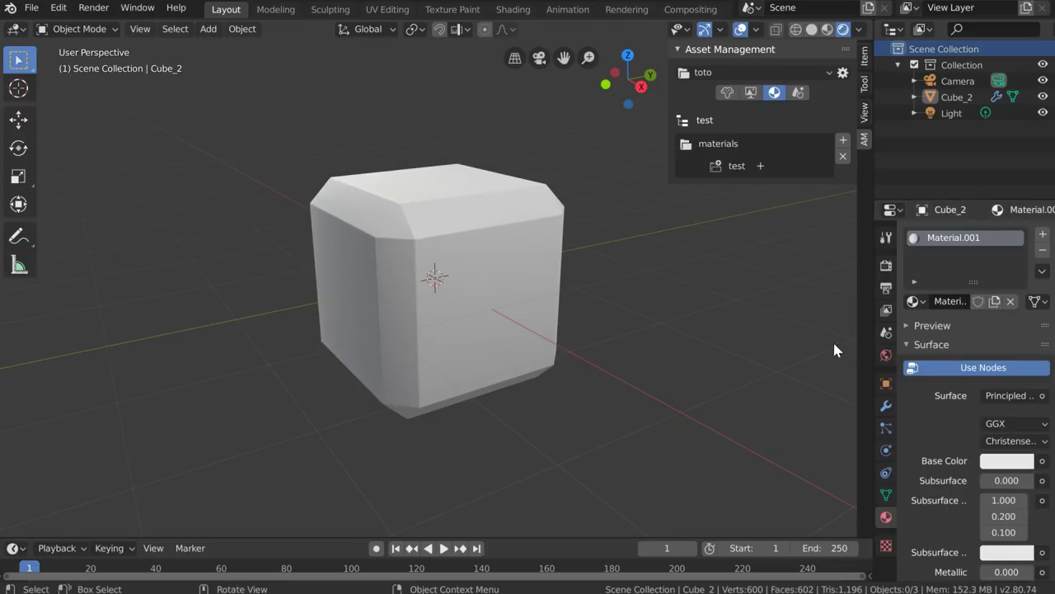
pyautogui.moveTo(495, 280); pyautogui.dragTo(441, 273, button='middle')
pyautogui.press('x')
pyautogui.click(436, 284)
pyautogui.click(442, 286)
pyautogui.press('x')
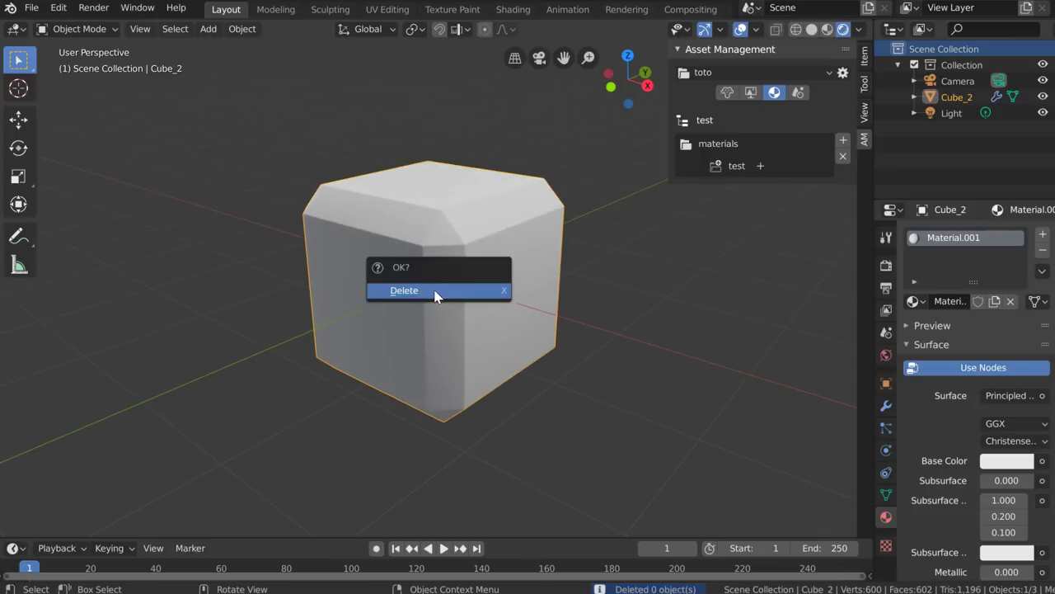
pyautogui.click(435, 291)
# Add a UV sphere where the cube was
pyautogui.hotkey('shift', 'a')
pyautogui.moveTo(434, 298)
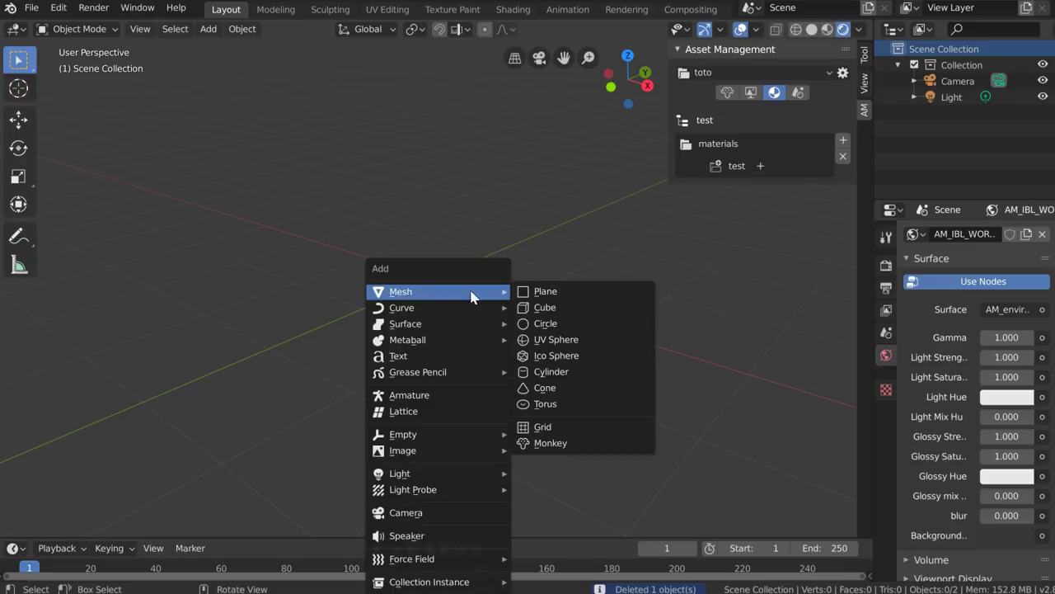
pyautogui.click(556, 339)
pyautogui.rightClick(430, 286)
# Shade the sphere smooth and add a Subdivision Surface modifier
pyautogui.click(417, 285)
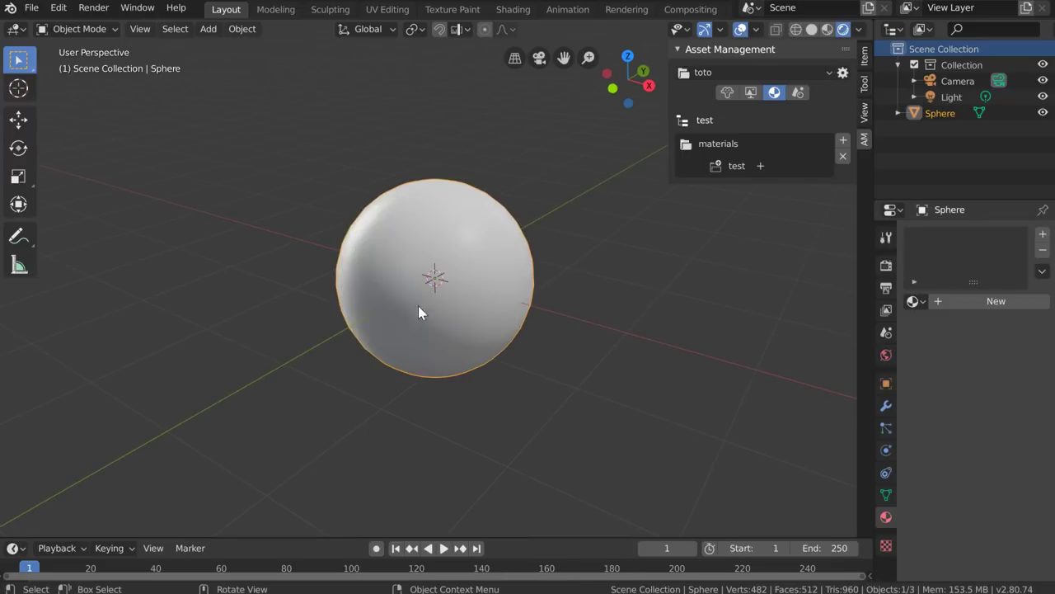
pyautogui.click(886, 404)
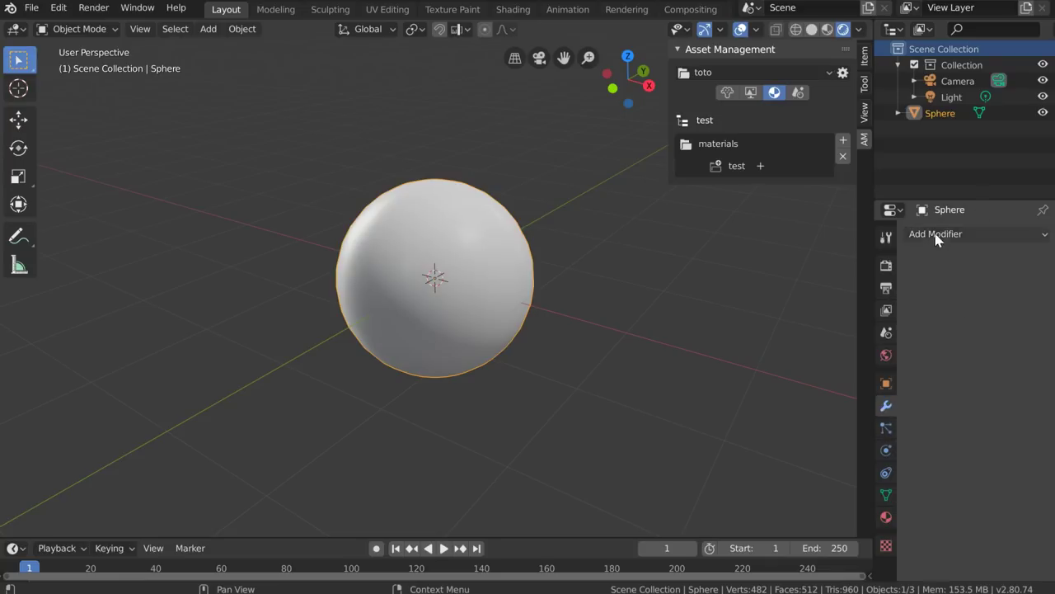
pyautogui.click(938, 235)
pyautogui.click(720, 494)
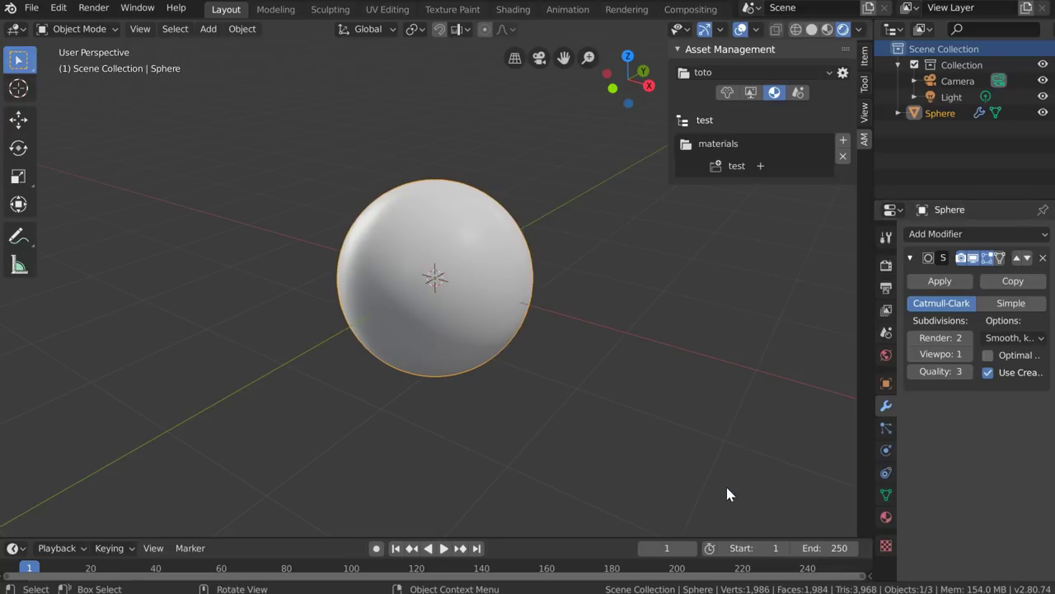
# Create a new material named 'black' with a black base colour
pyautogui.click(887, 518)
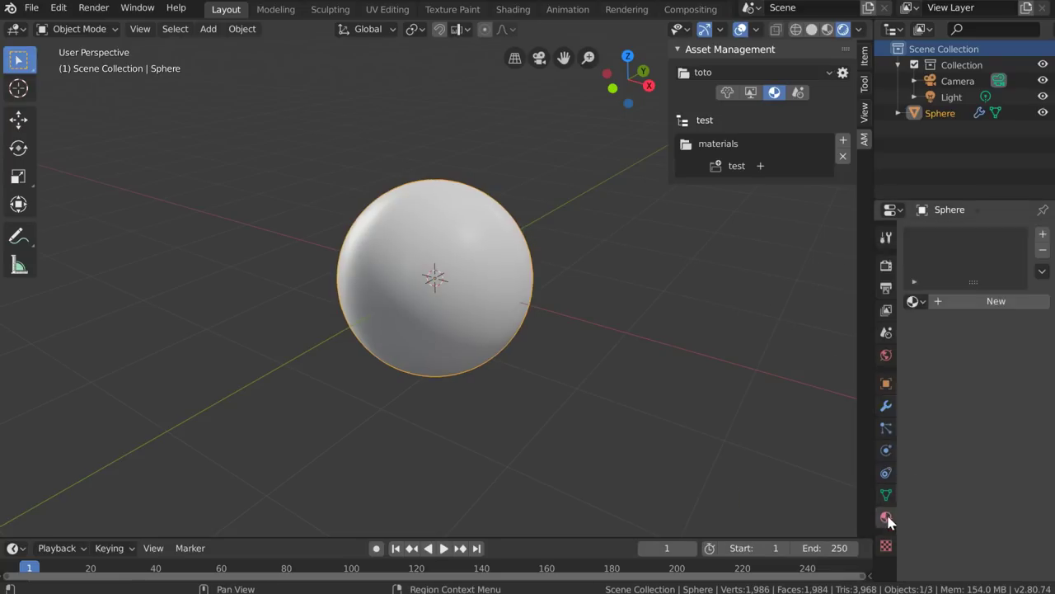
pyautogui.click(972, 302)
pyautogui.scroll(-1, 924, 379)
pyautogui.scroll(1, 924, 379)
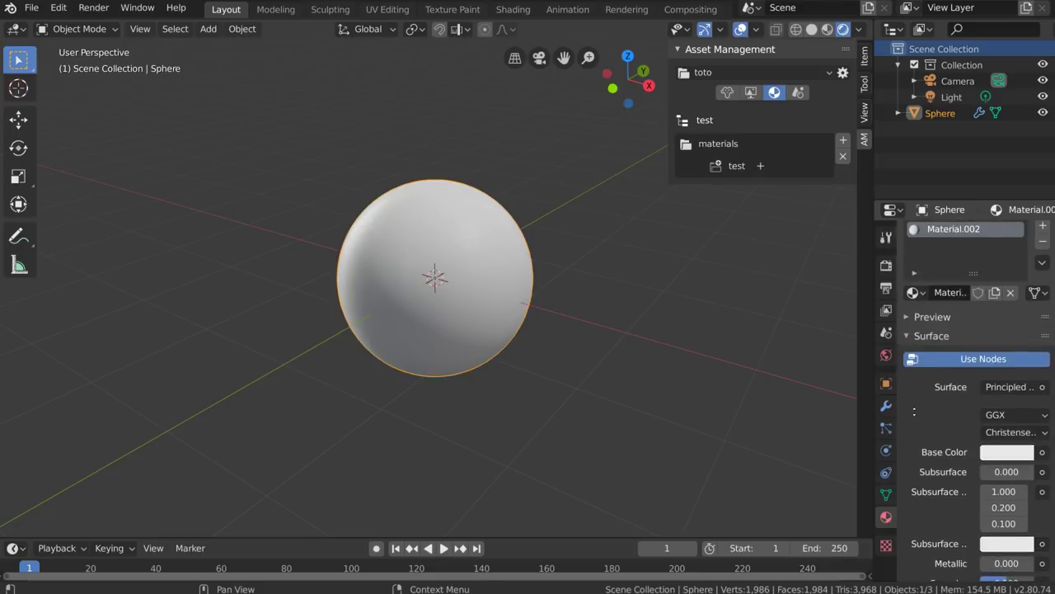
pyautogui.doubleClick(948, 288)
pyautogui.write('b')
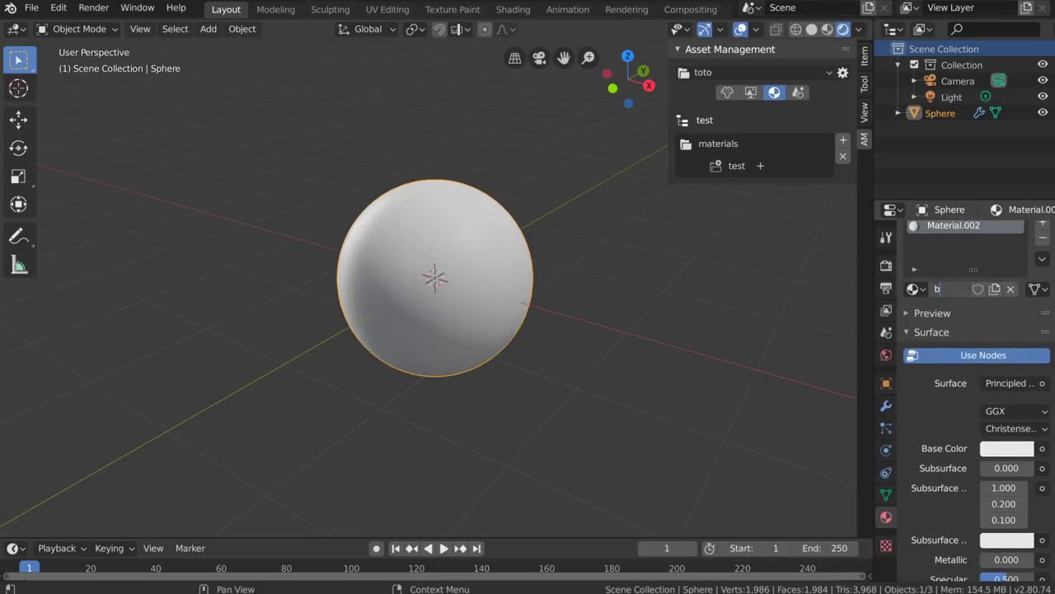
pyautogui.write('lack')
pyautogui.press('Return')
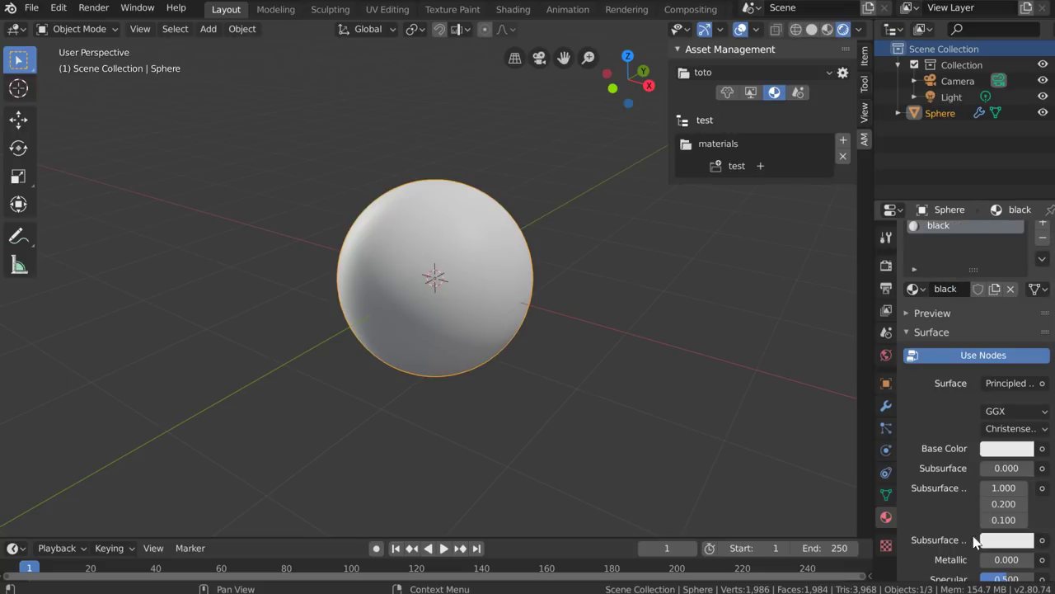
pyautogui.scroll(-2, 977, 540)
pyautogui.click(1002, 377)
pyautogui.moveTo(1021, 235); pyautogui.dragTo(1030, 264)
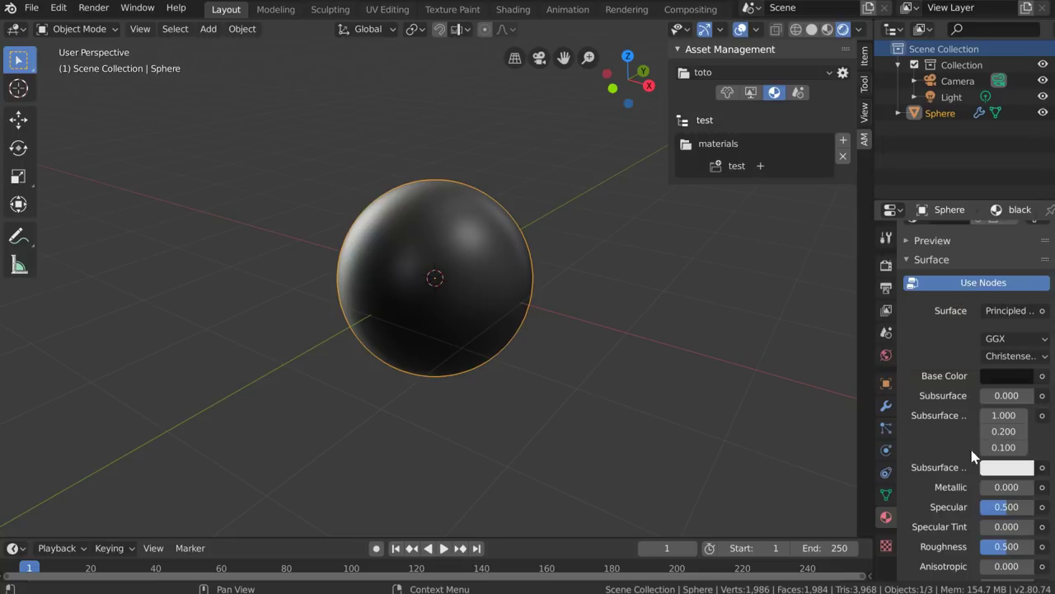
# Lower roughness to about 0.289 and rename the material to Plastic_black
pyautogui.scroll(-5, 973, 456)
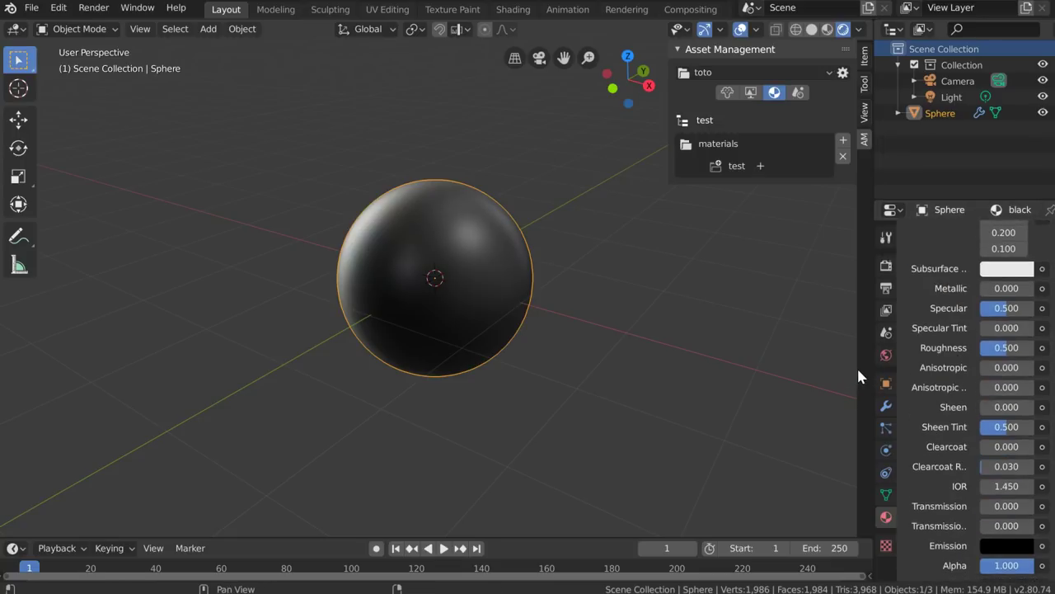
pyautogui.moveTo(870, 368); pyautogui.dragTo(804, 372)
pyautogui.moveTo(990, 347); pyautogui.dragTo(967, 351)
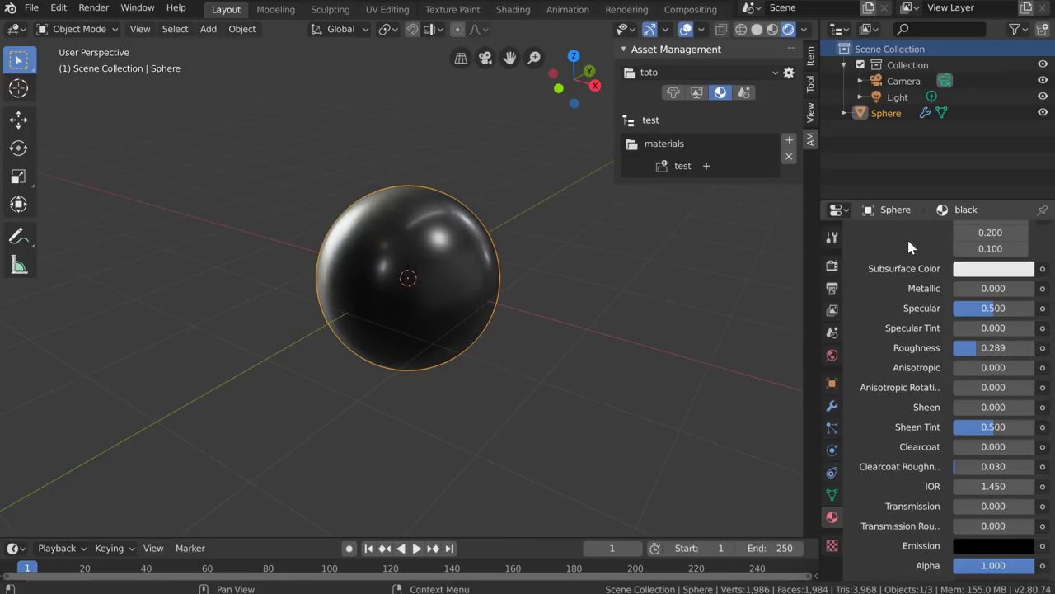
pyautogui.scroll(6, 906, 236)
pyautogui.press('Return')
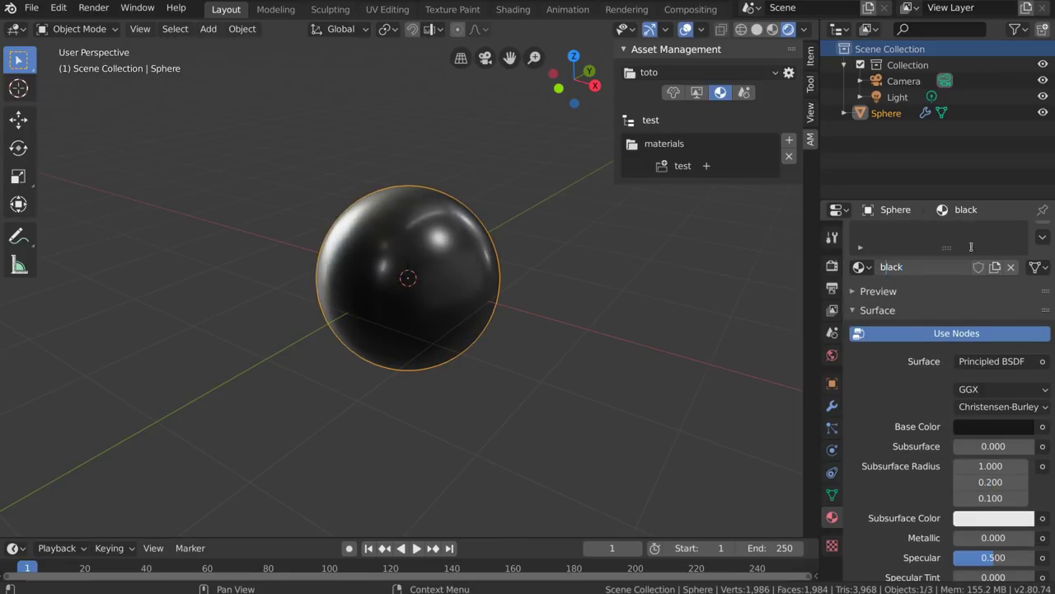
pyautogui.write('Plastic_')
pyautogui.press('Return')
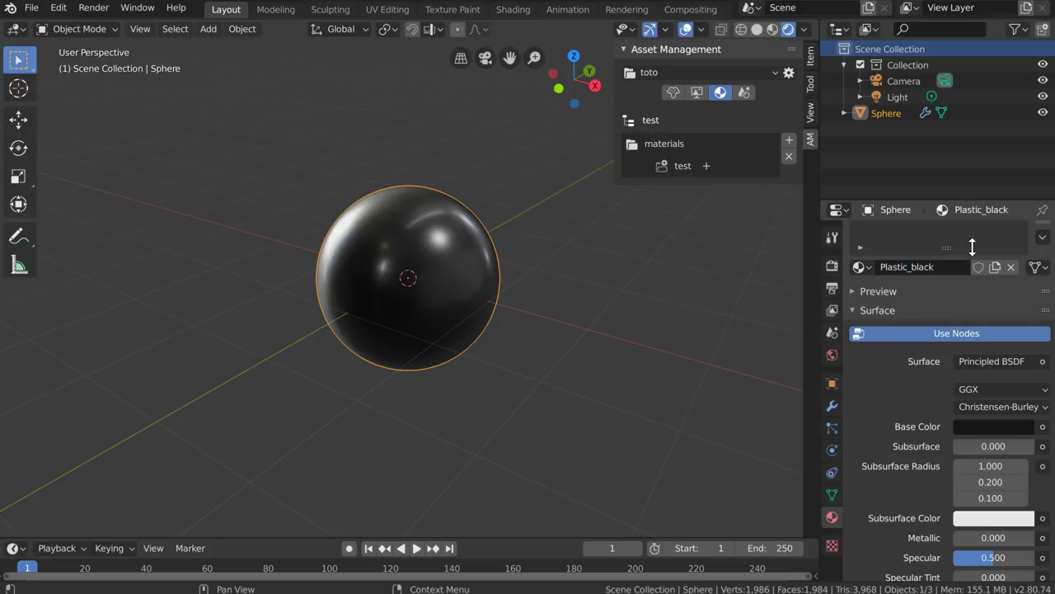
# Set the material's specular to 0.103
pyautogui.moveTo(414, 280); pyautogui.dragTo(481, 254, button='middle')
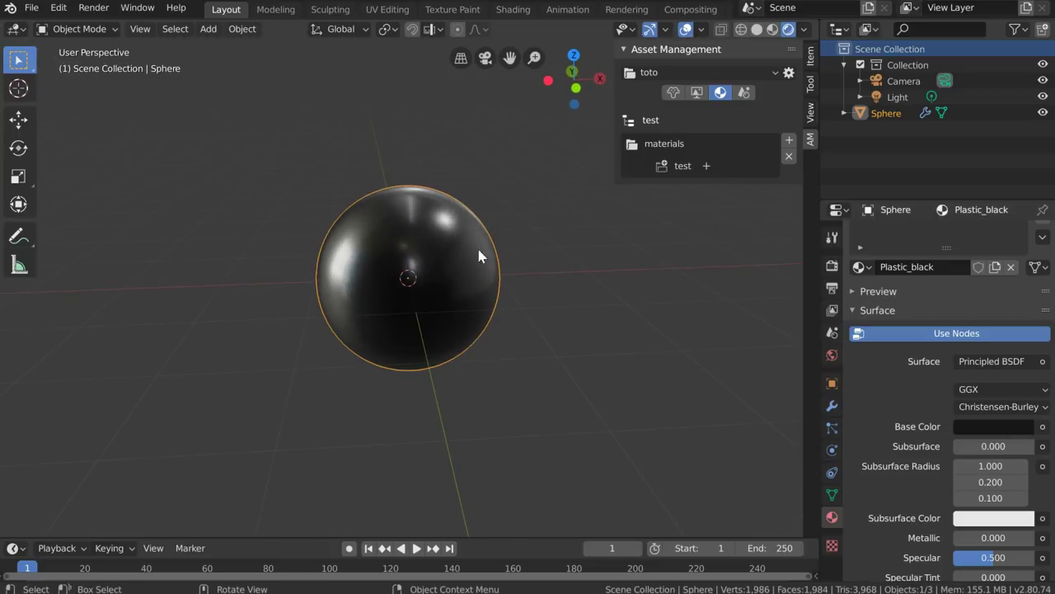
pyautogui.scroll(-3, 948, 396)
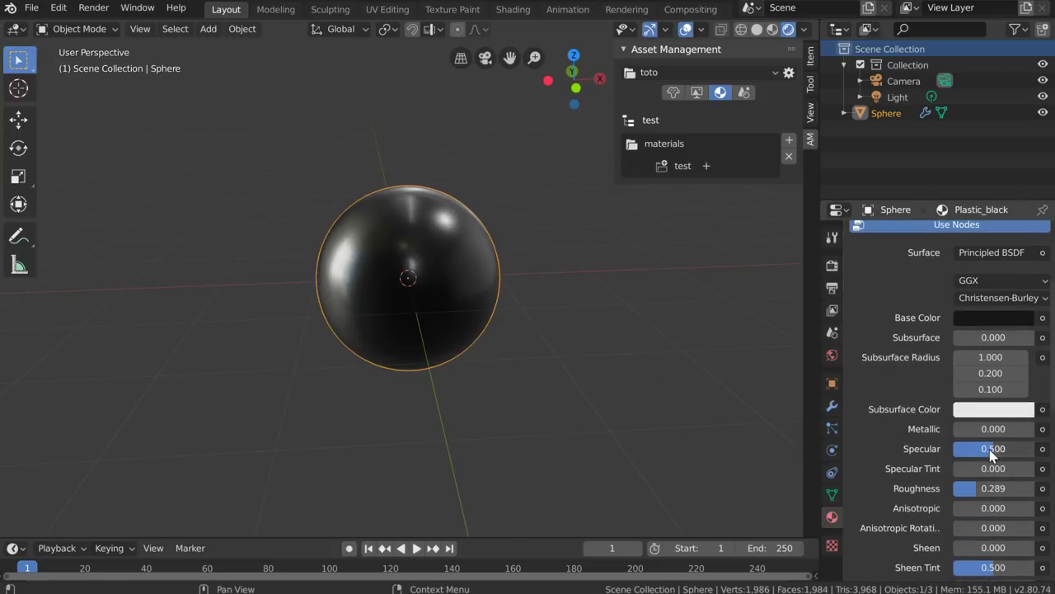
pyautogui.moveTo(974, 450); pyautogui.dragTo(947, 452)
pyautogui.moveTo(380, 337); pyautogui.dragTo(549, 286, button='middle')
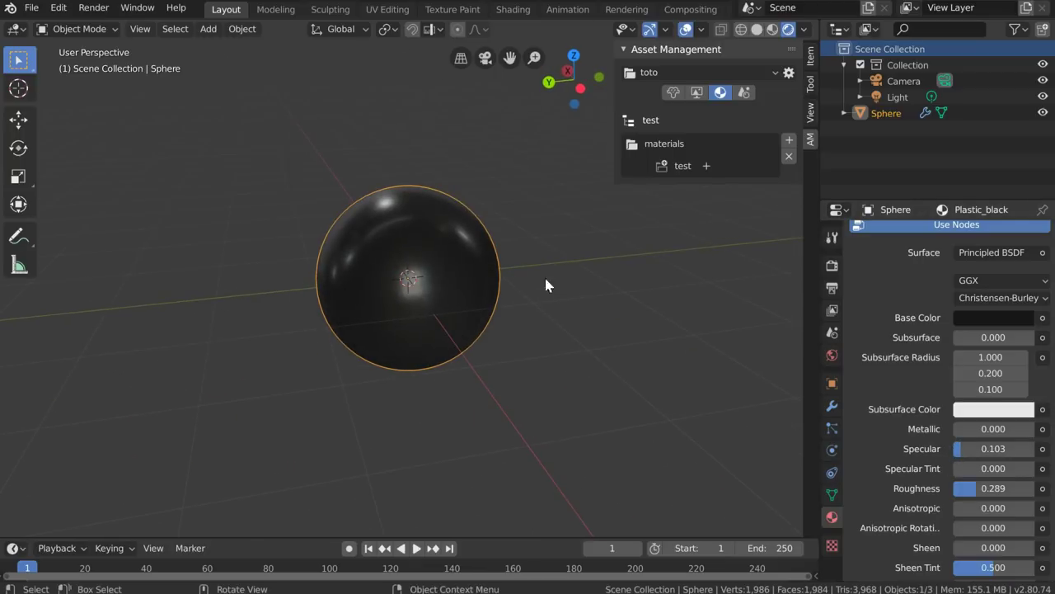
# Set up a material export to 'test' with an Eevee thumbnail and the material preview scene
pyautogui.click(705, 166)
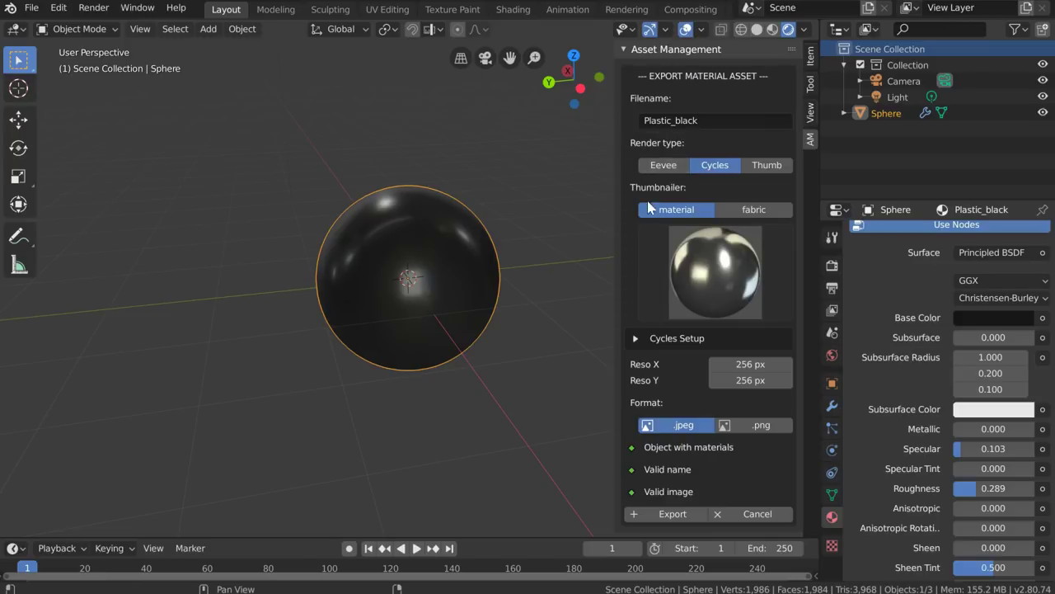
pyautogui.click(664, 169)
pyautogui.click(719, 169)
pyautogui.click(771, 171)
pyautogui.click(664, 168)
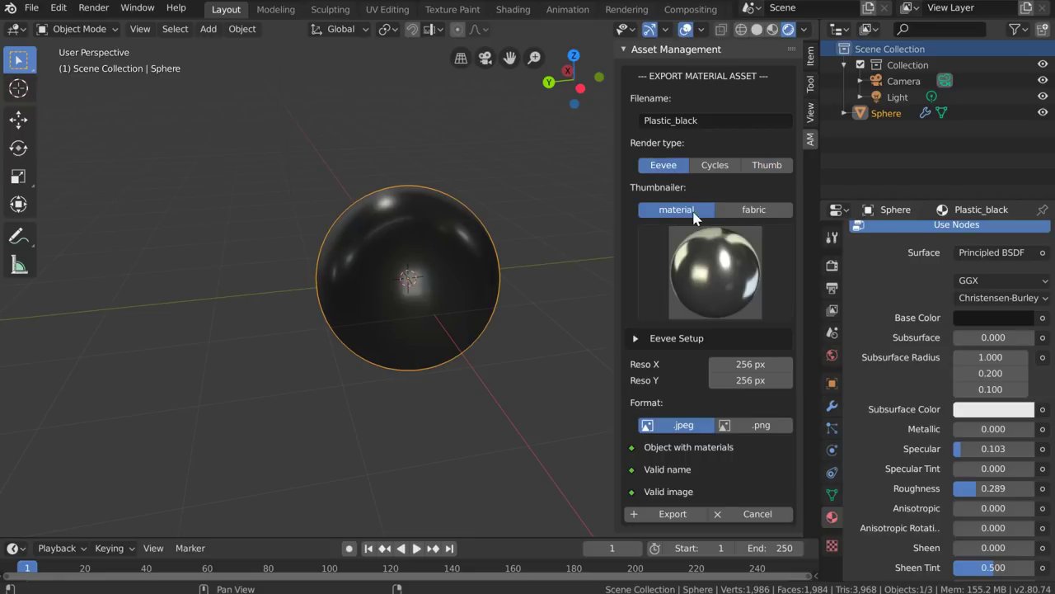
pyautogui.click(710, 260)
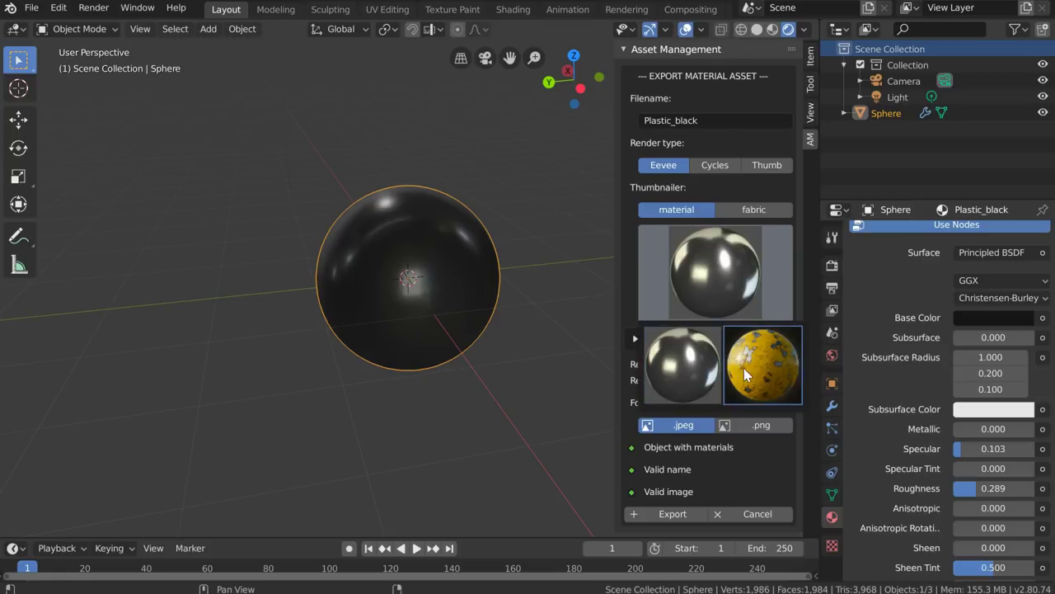
pyautogui.click(713, 272)
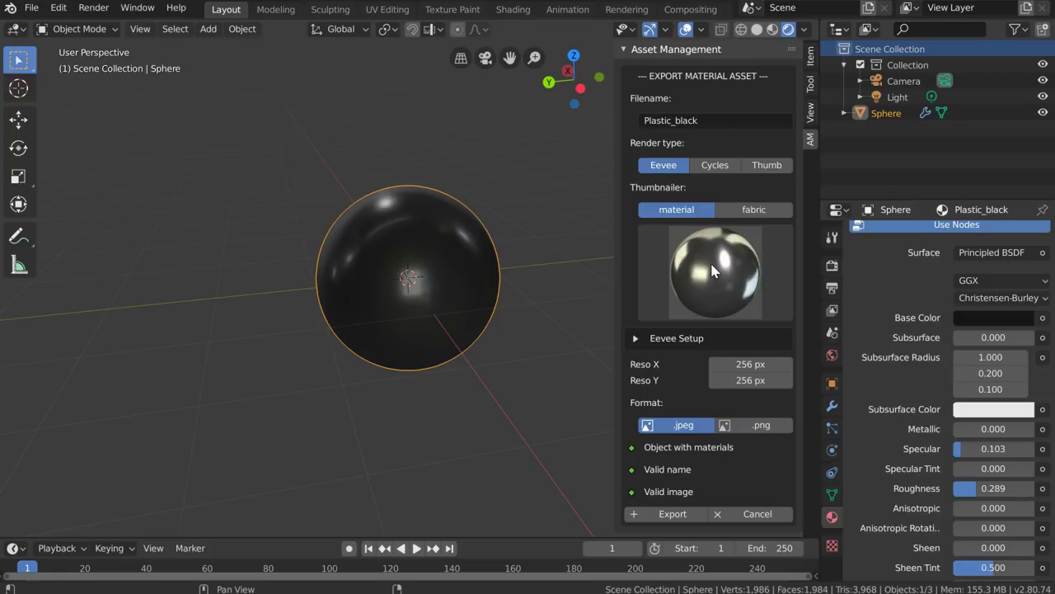
pyautogui.click(635, 338)
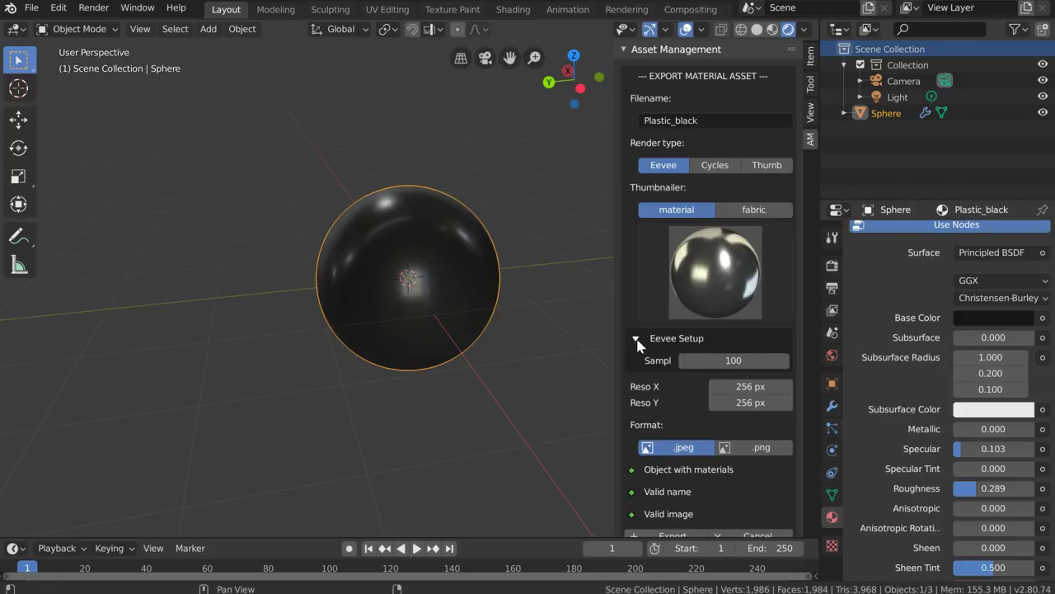
pyautogui.scroll(-1, 663, 319)
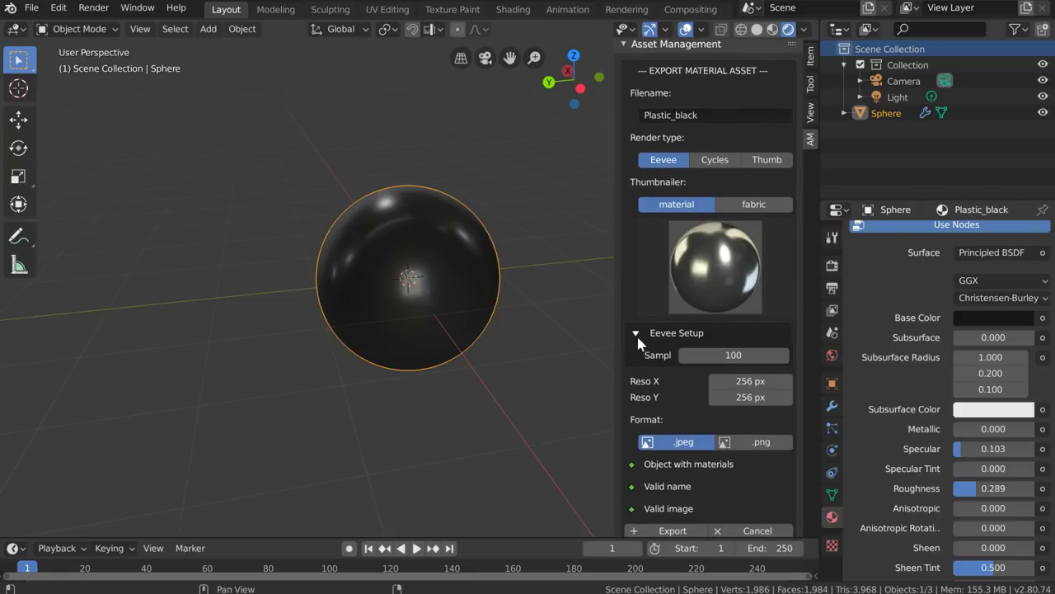
pyautogui.click(637, 338)
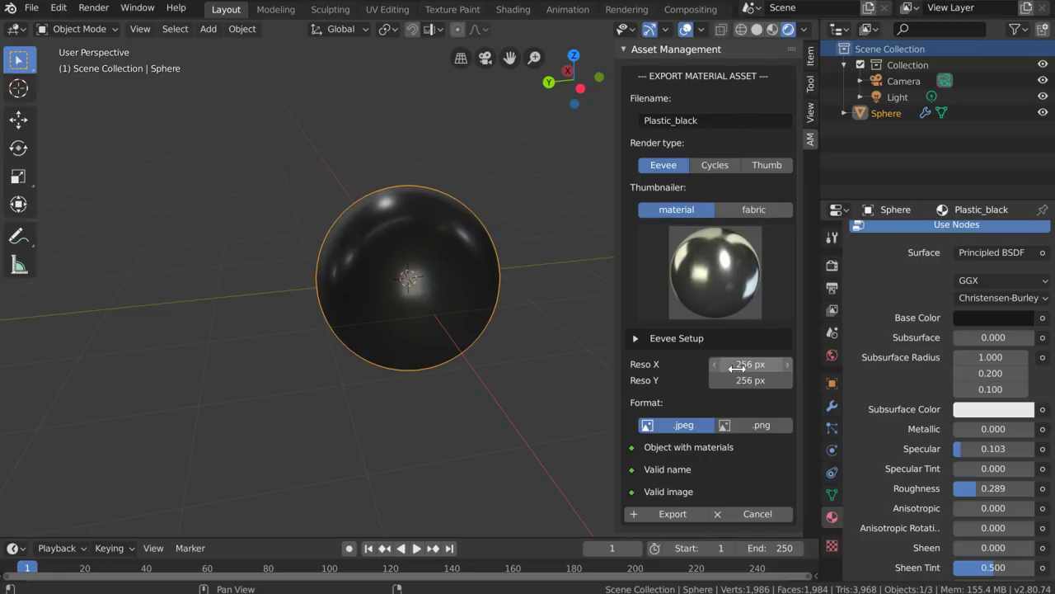
# Export Plastic_black and move the render console window aside
pyautogui.click(670, 516)
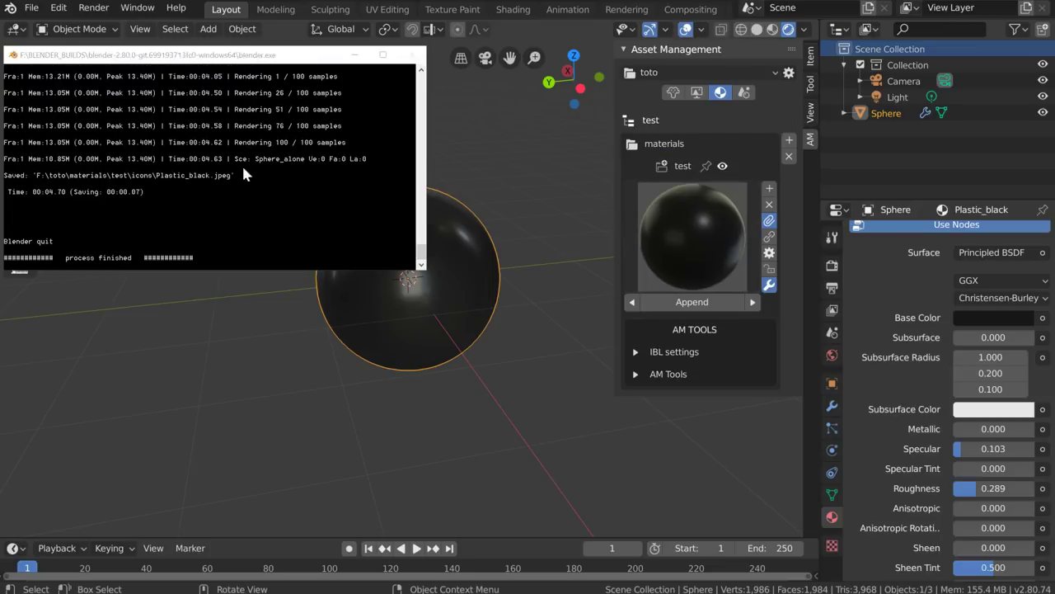
pyautogui.click(293, 59)
pyautogui.moveTo(287, 59); pyautogui.dragTo(281, 59)
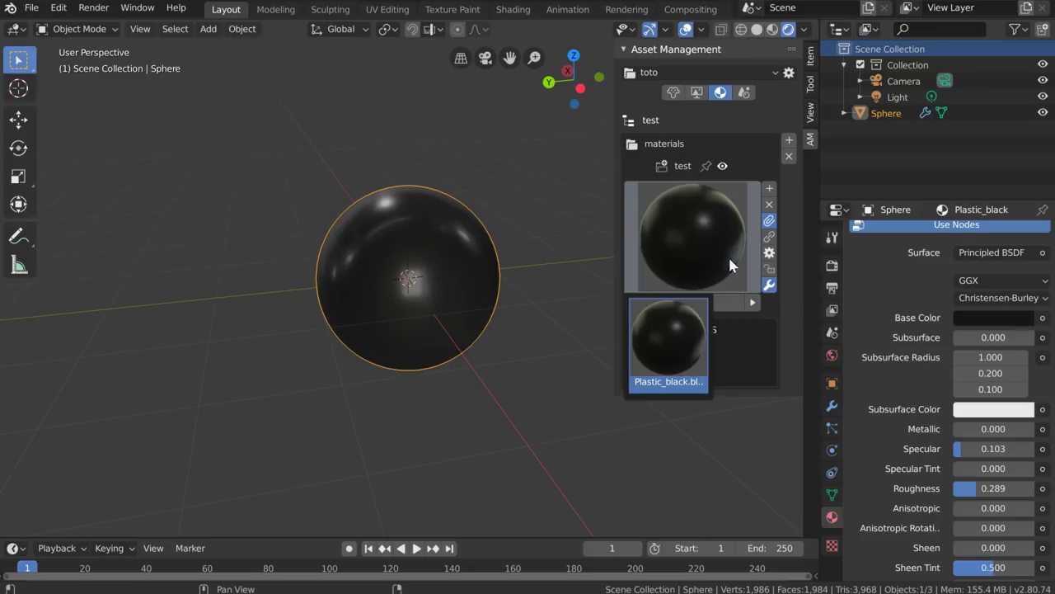
pyautogui.scroll(5, 923, 346)
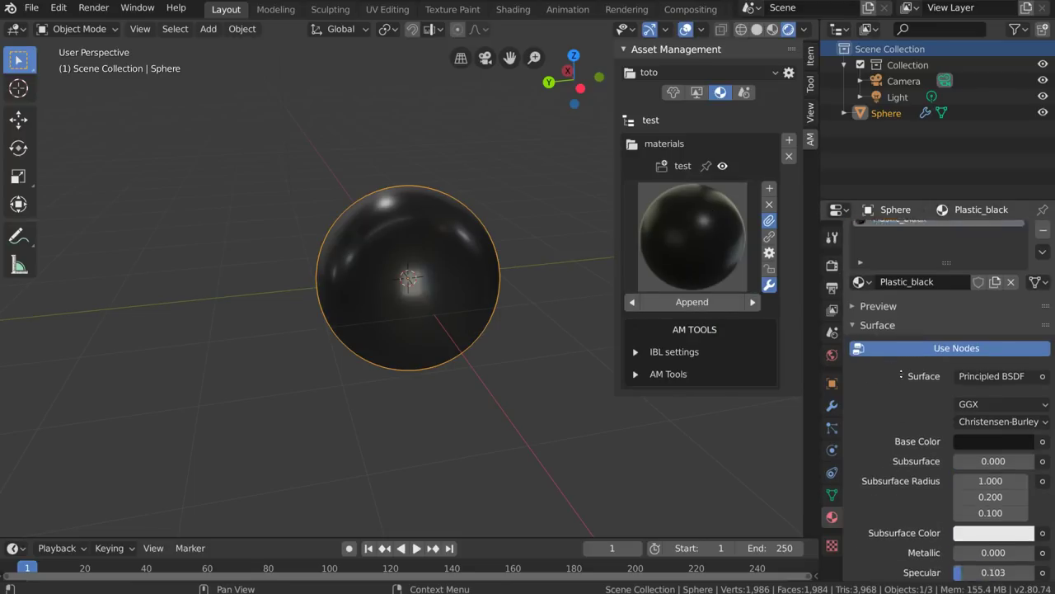
pyautogui.click(919, 302)
# Rename the material to Plastic_Red and make its base colour red
pyautogui.doubleClick(920, 301)
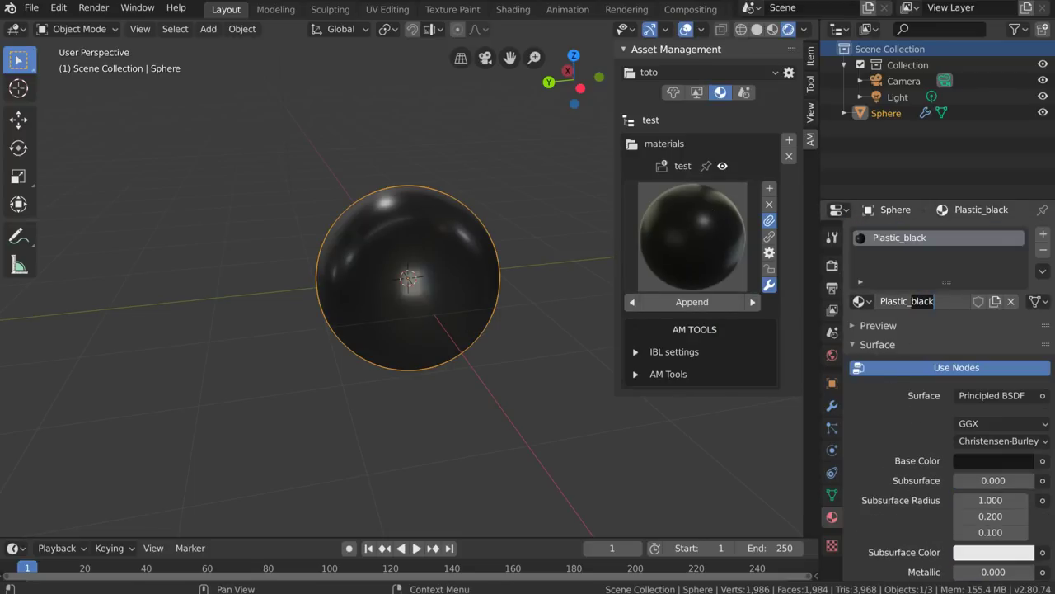
pyautogui.write('Red')
pyautogui.press('Return')
pyautogui.click(992, 459)
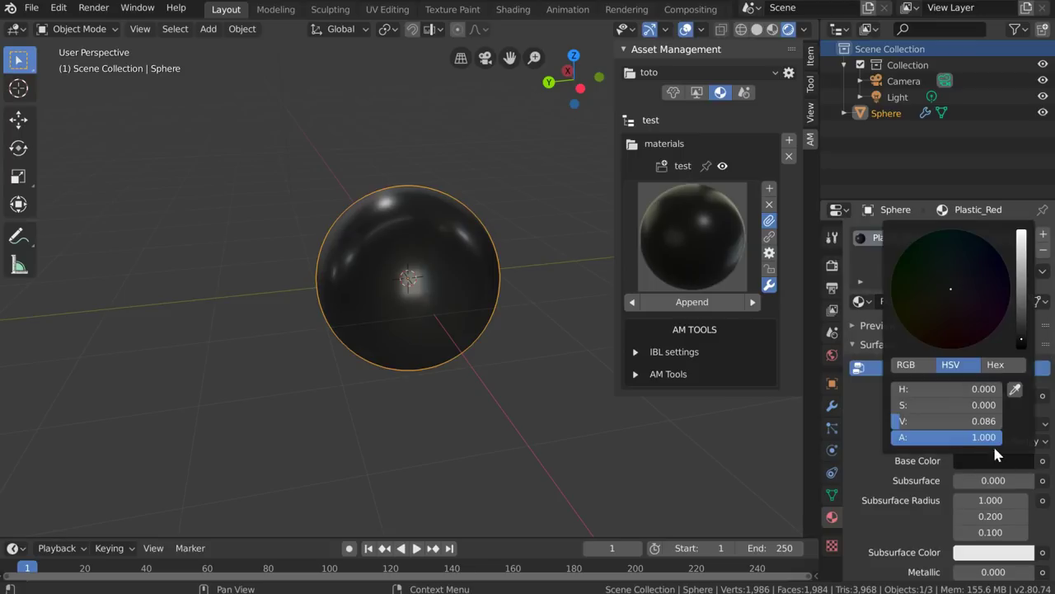
pyautogui.moveTo(961, 289); pyautogui.dragTo(978, 362)
pyautogui.moveTo(1023, 317); pyautogui.dragTo(1021, 285)
pyautogui.moveTo(971, 349); pyautogui.dragTo(956, 366)
pyautogui.moveTo(1023, 292); pyautogui.dragTo(1023, 289)
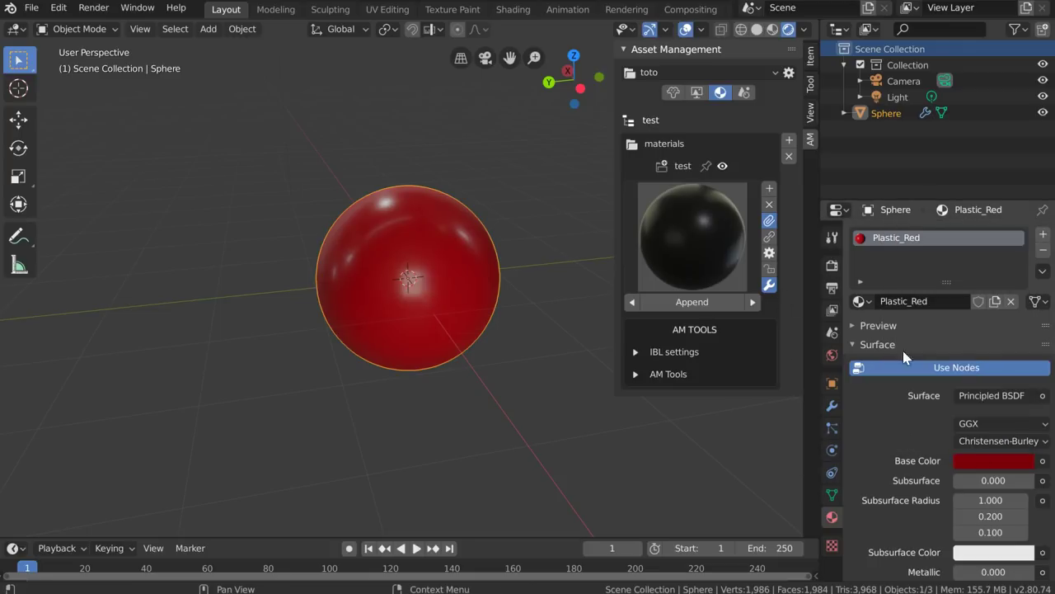
# Export Plastic_Red to the test materials with a Cycles-rendered thumbnail
pyautogui.click(769, 285)
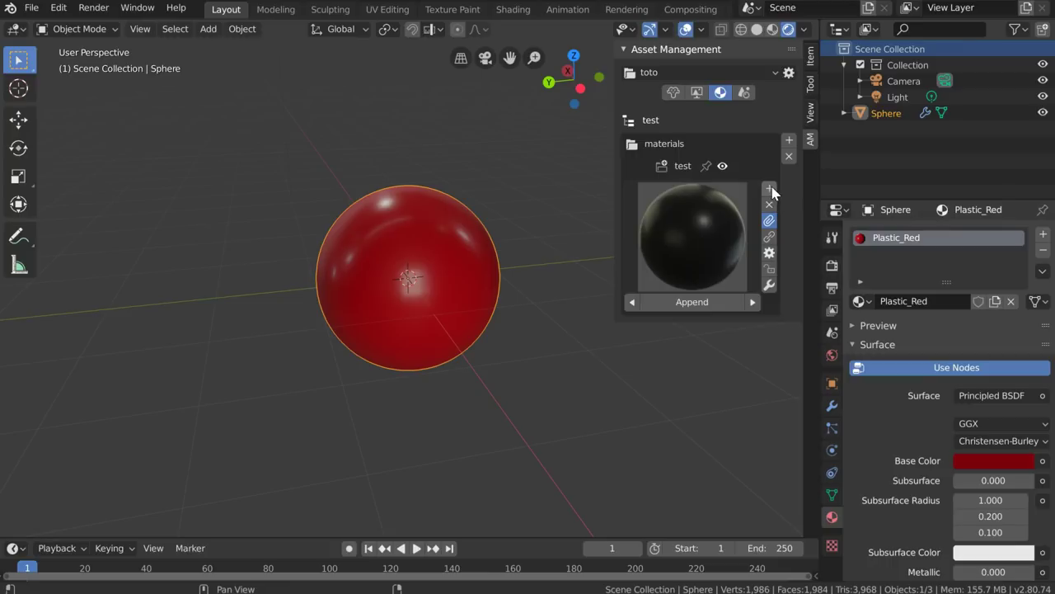
pyautogui.click(770, 188)
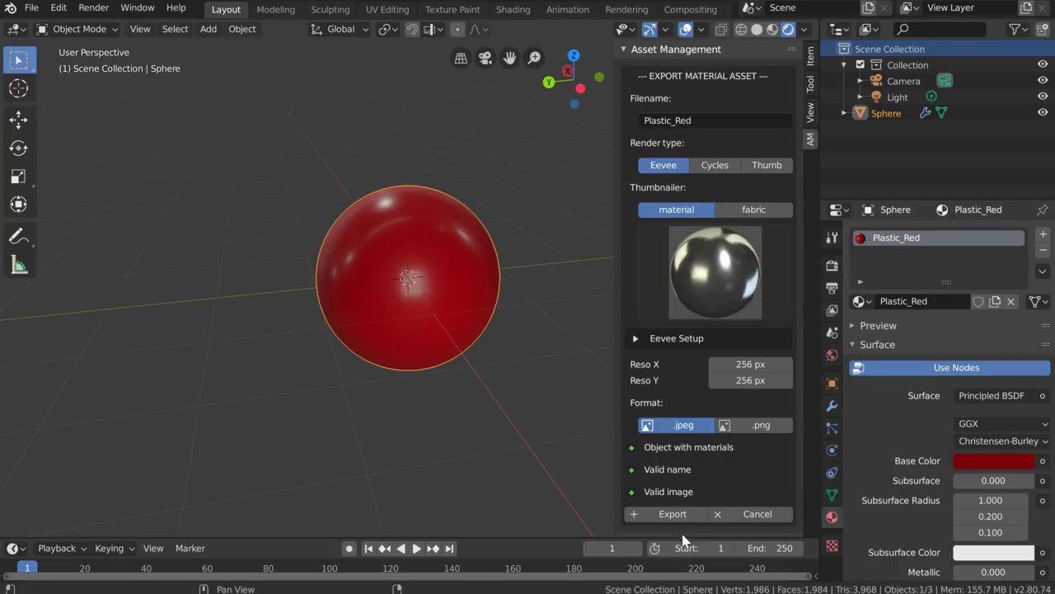
pyautogui.click(712, 166)
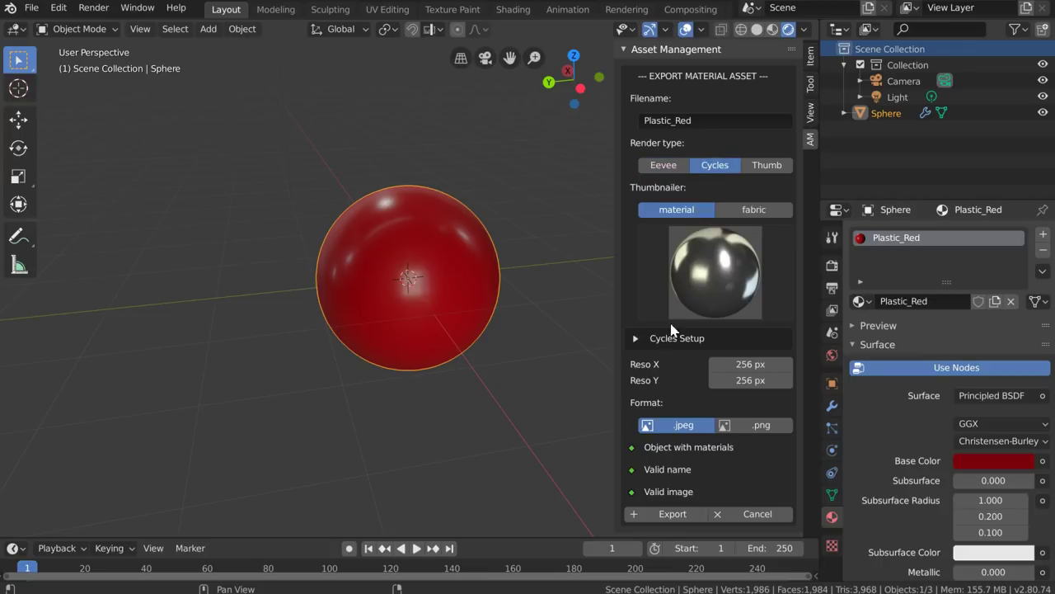
pyautogui.click(676, 517)
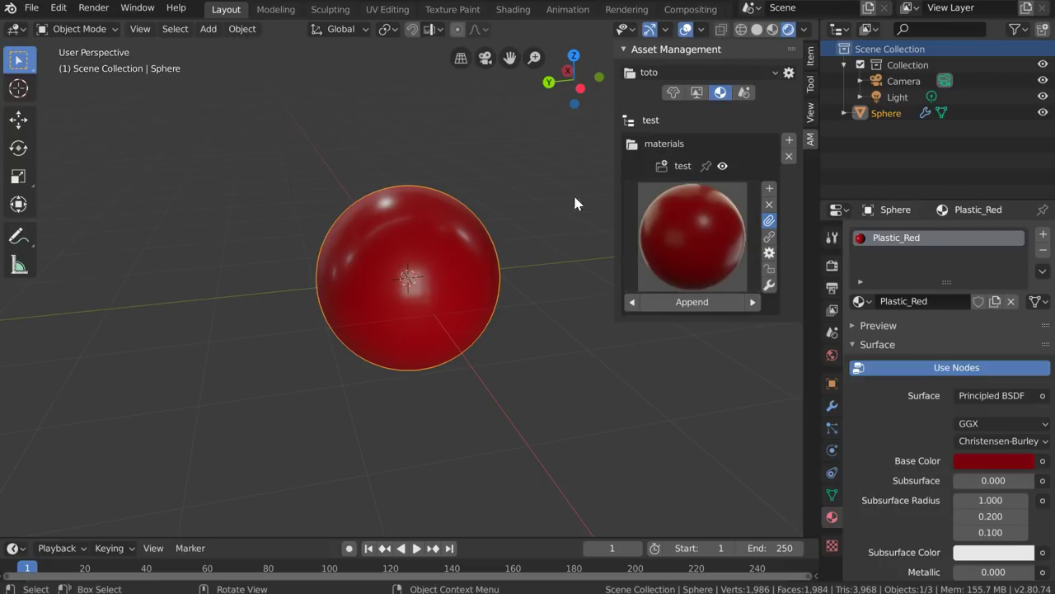
pyautogui.click(696, 234)
# Delete the sphere, then add a monkey mesh and delete it again
pyautogui.moveTo(396, 282); pyautogui.dragTo(414, 272, button='middle')
pyautogui.press('x')
pyautogui.click(410, 276)
pyautogui.hotkey('shift', 'a')
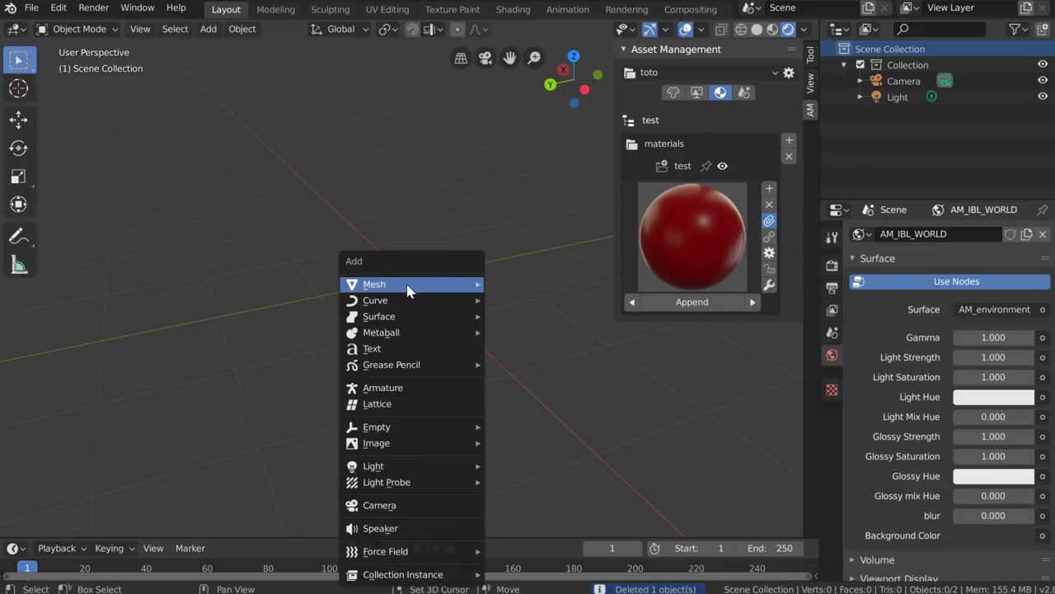
pyautogui.moveTo(407, 284)
pyautogui.click(524, 435)
pyautogui.moveTo(411, 277); pyautogui.dragTo(416, 269, button='middle')
pyautogui.press('Delete')
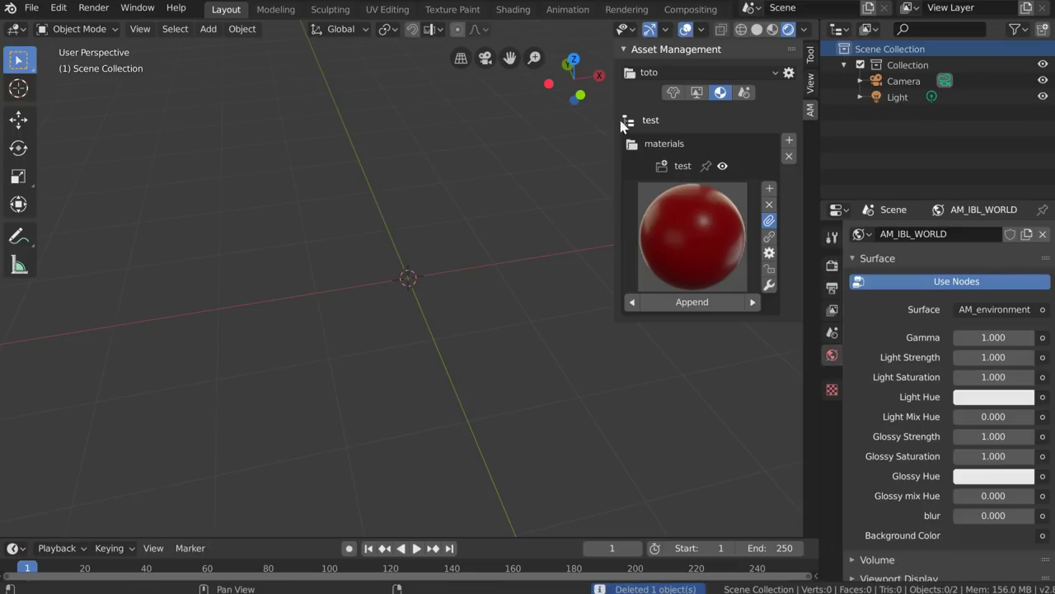
# Show the library's mesh assets, browse the A_1 previews, and return to the folder tree
pyautogui.click(674, 94)
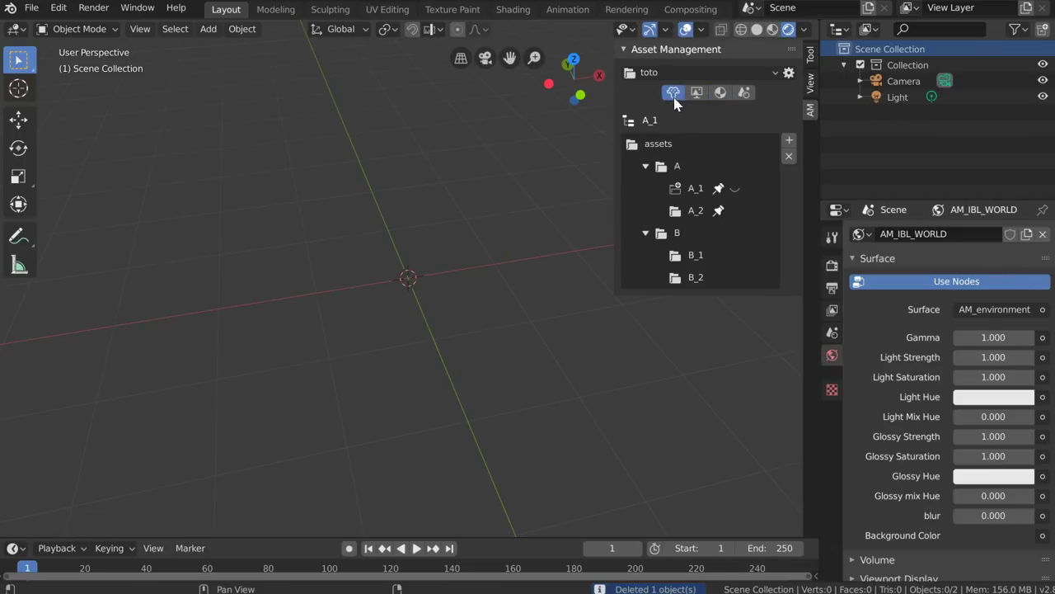
pyautogui.click(630, 121)
pyautogui.click(695, 185)
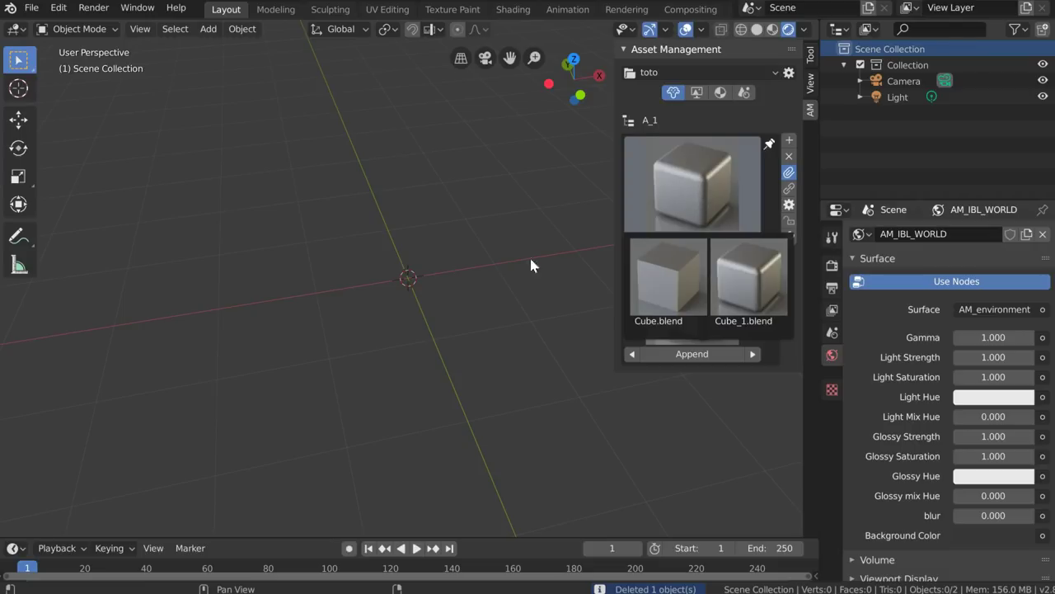
pyautogui.click(678, 312)
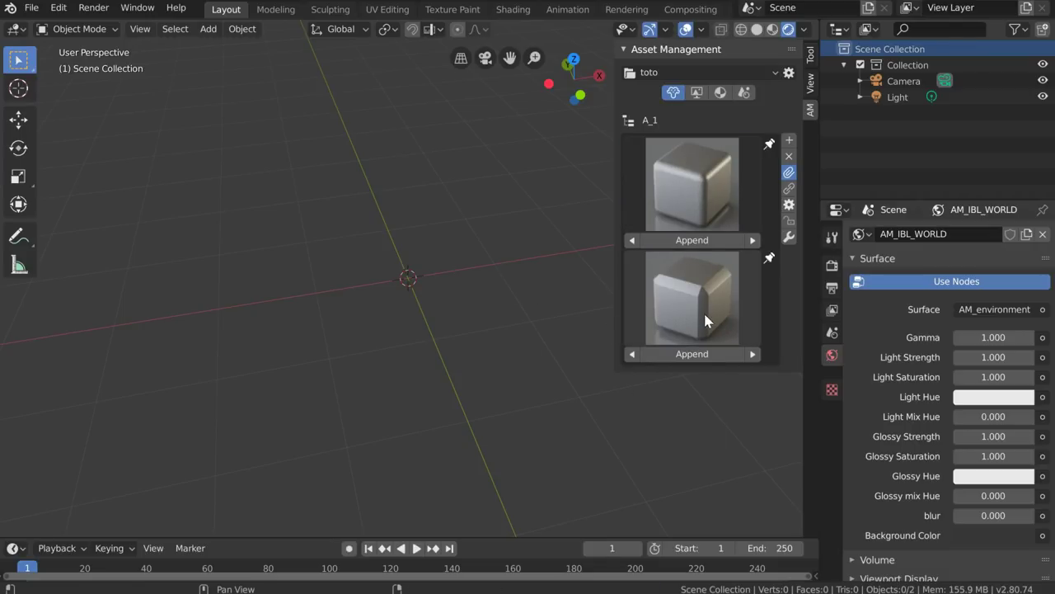
pyautogui.click(630, 121)
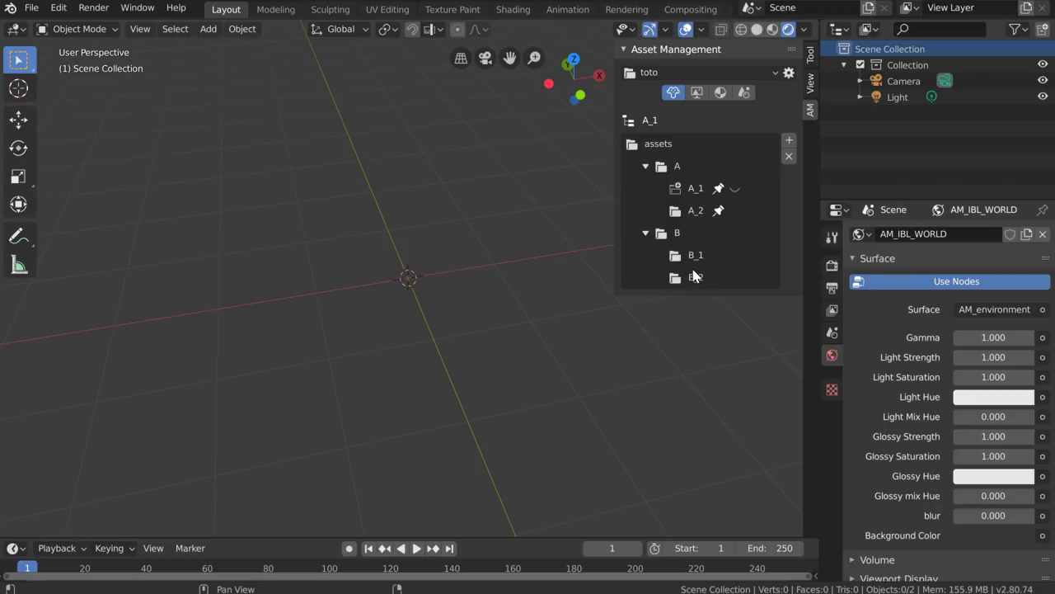
pyautogui.click(734, 190)
pyautogui.click(682, 262)
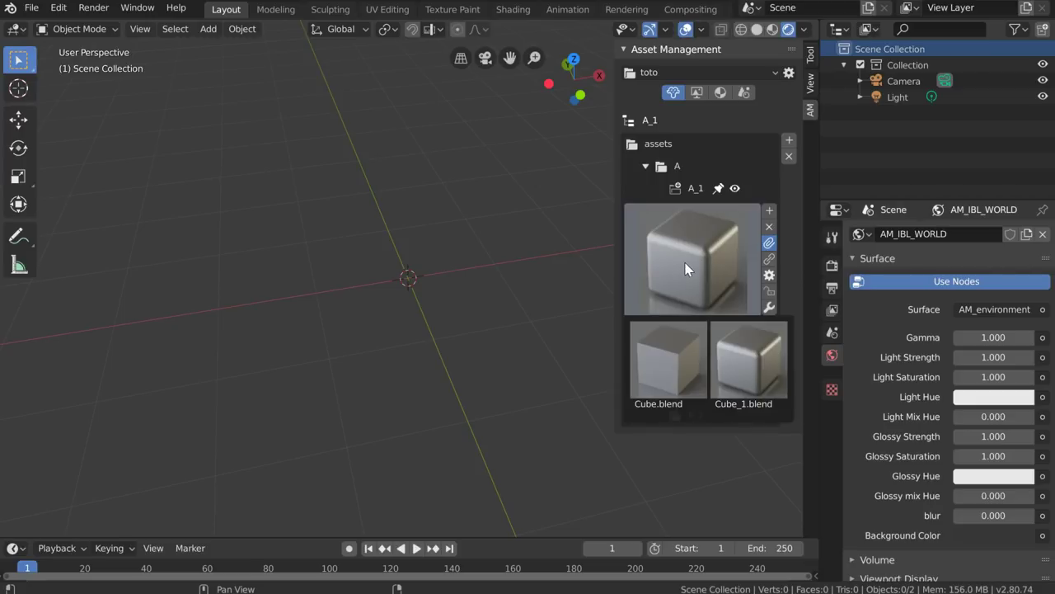
pyautogui.click(736, 190)
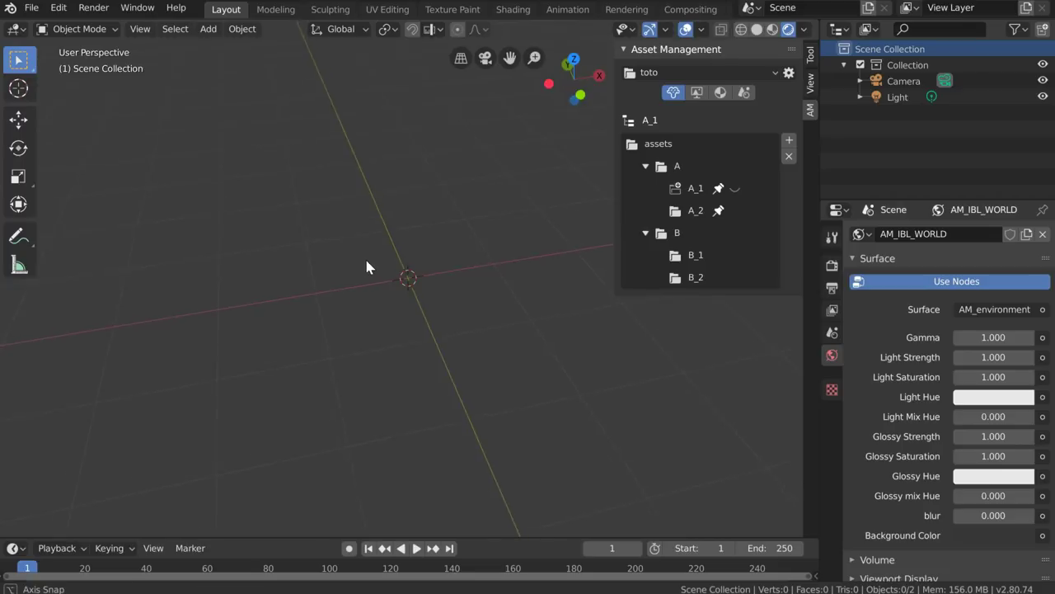
# Add a Suzanne monkey, give it a Subdivision Surface modifier, and shade it smooth
pyautogui.hotkey('shift', 'a')
pyautogui.moveTo(403, 263)
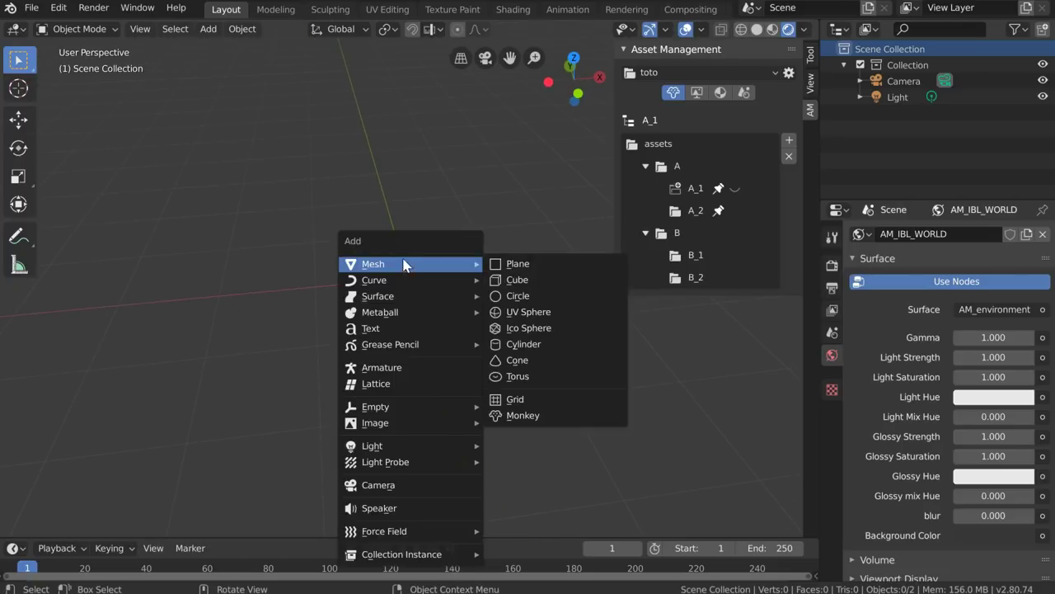
pyautogui.click(522, 415)
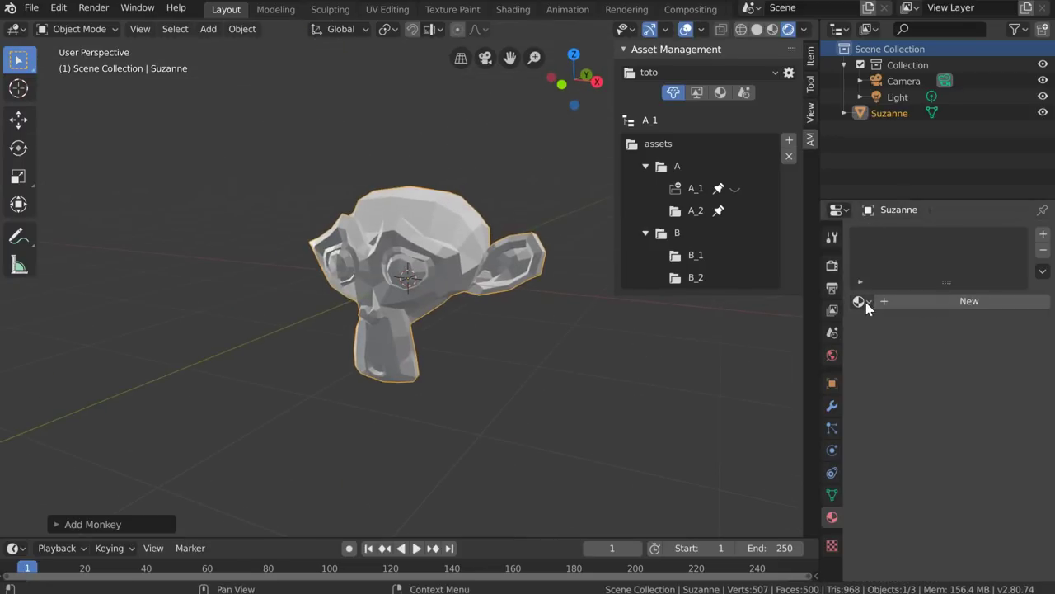
pyautogui.click(832, 405)
pyautogui.click(889, 238)
pyautogui.click(758, 503)
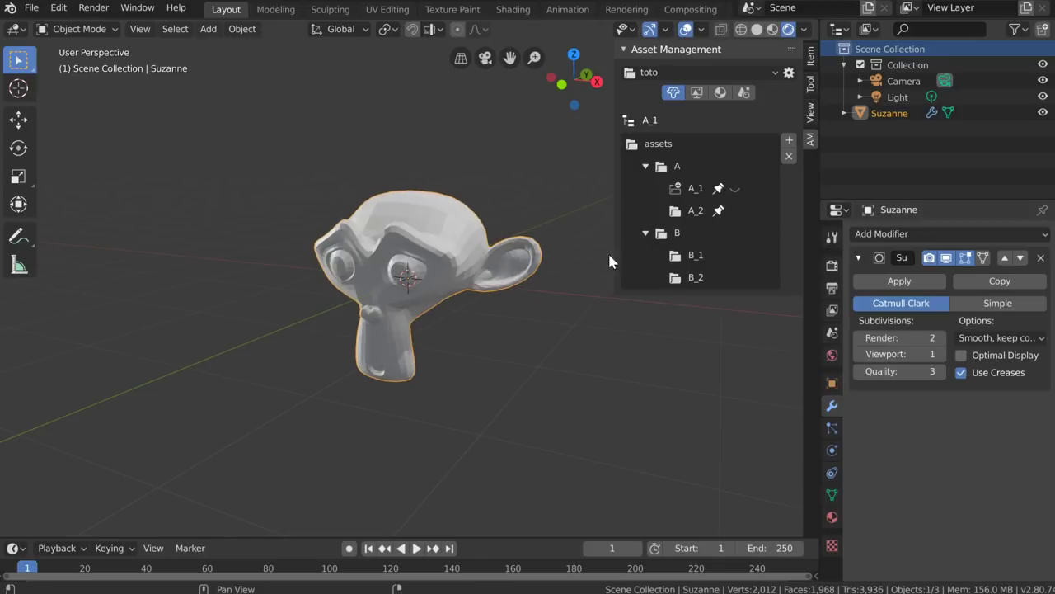
pyautogui.rightClick(402, 250)
pyautogui.click(403, 249)
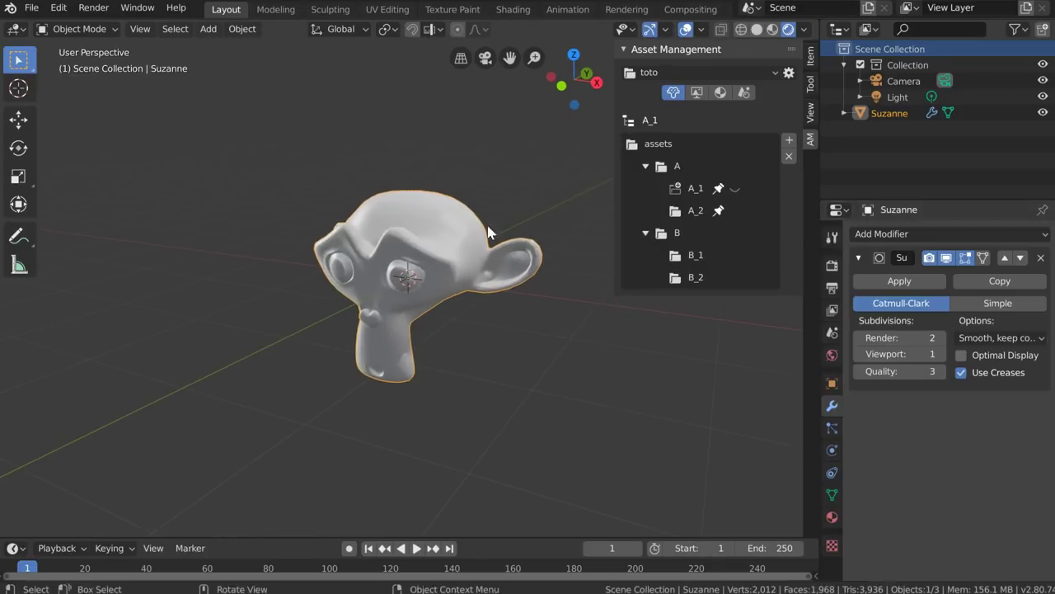
# Append the red Plastic_Red test material onto Suzanne, then return to the mesh assets
pyautogui.click(722, 93)
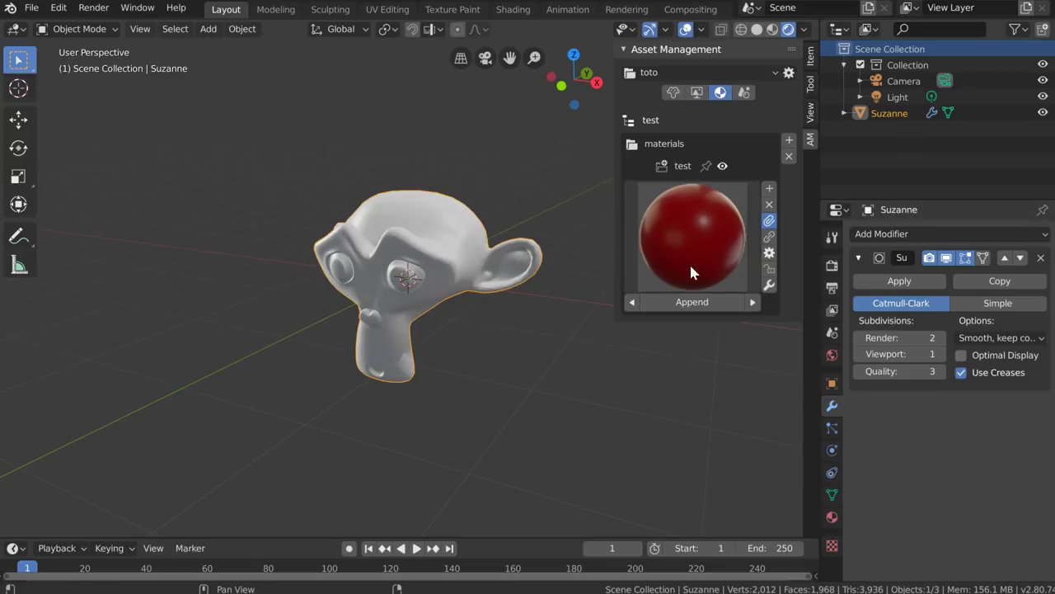
pyautogui.click(689, 302)
pyautogui.moveTo(445, 259); pyautogui.dragTo(604, 143, button='middle')
pyautogui.click(674, 93)
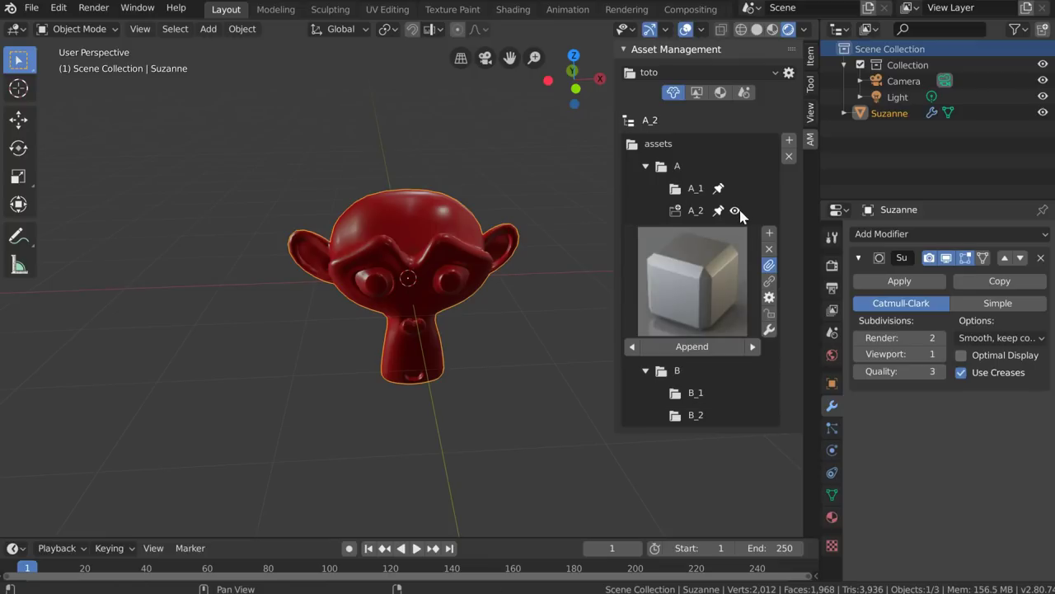
# Open folder A_2 and export Suzanne there as a mesh asset with a Cycles preview
pyautogui.click(626, 121)
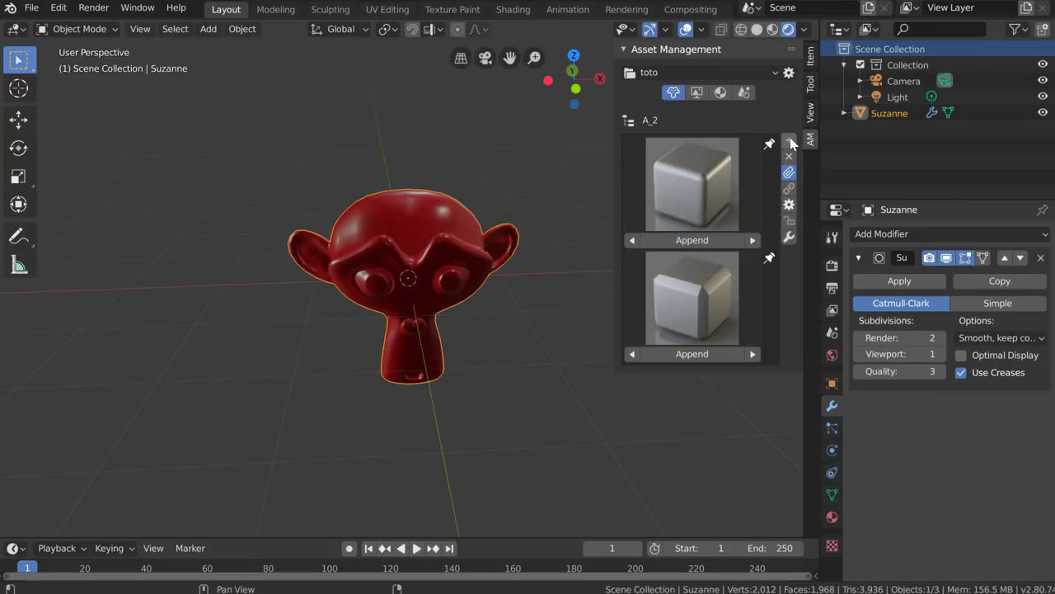
pyautogui.click(632, 122)
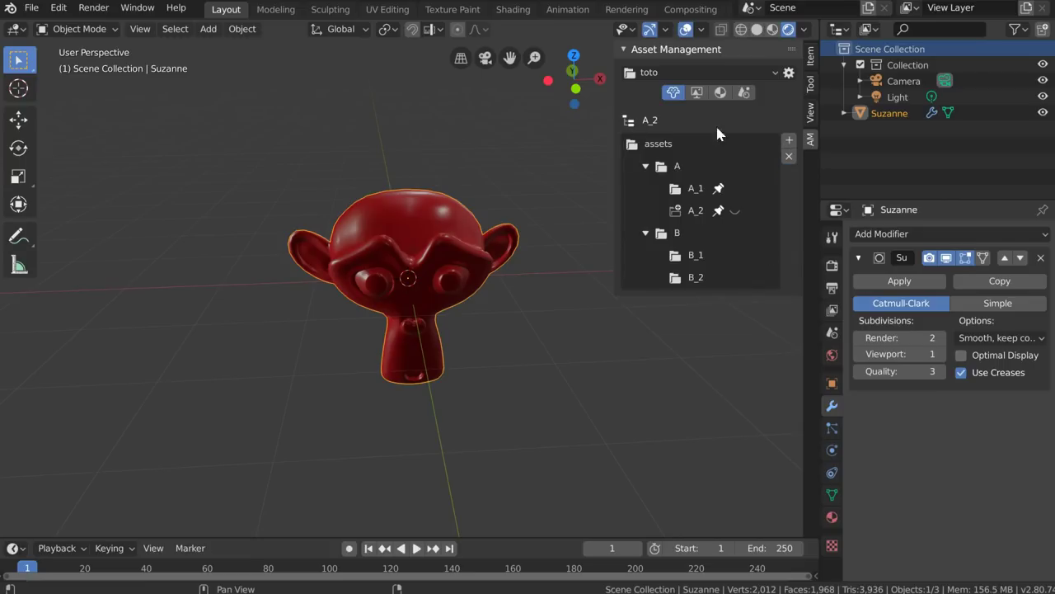
pyautogui.click(735, 211)
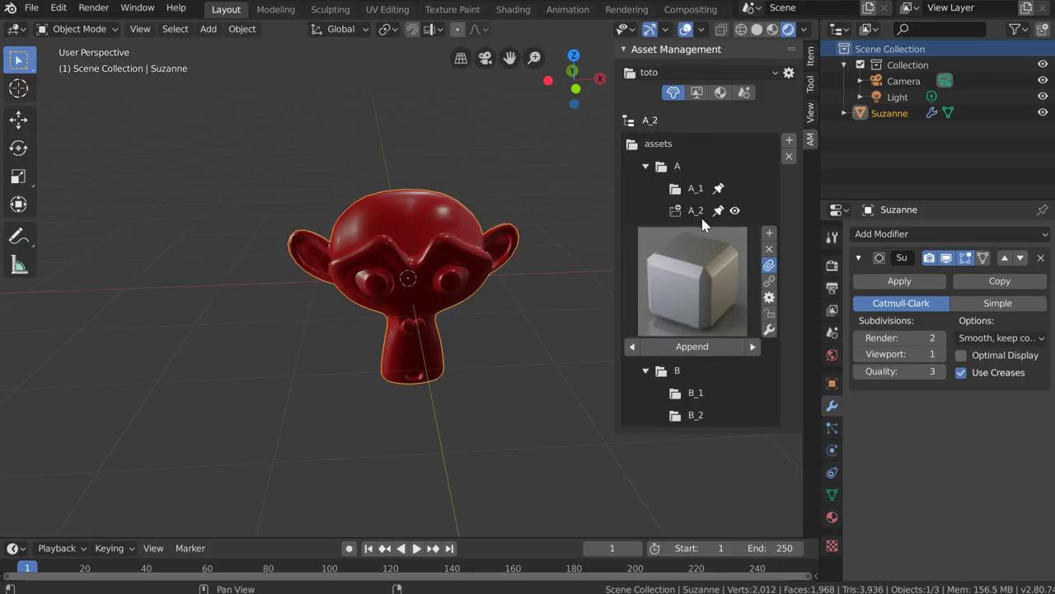
pyautogui.click(628, 120)
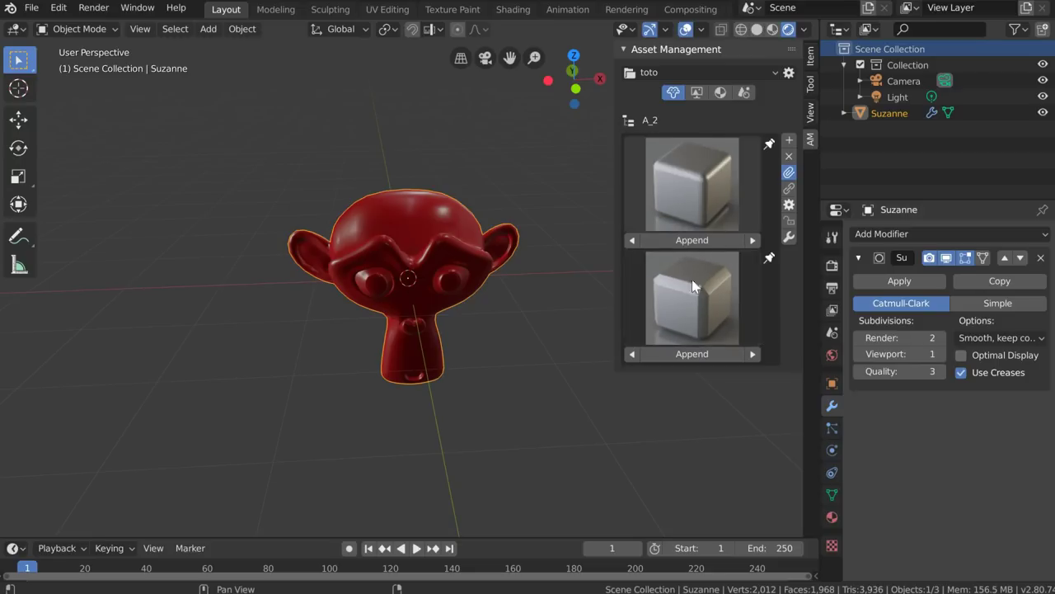
pyautogui.click(648, 122)
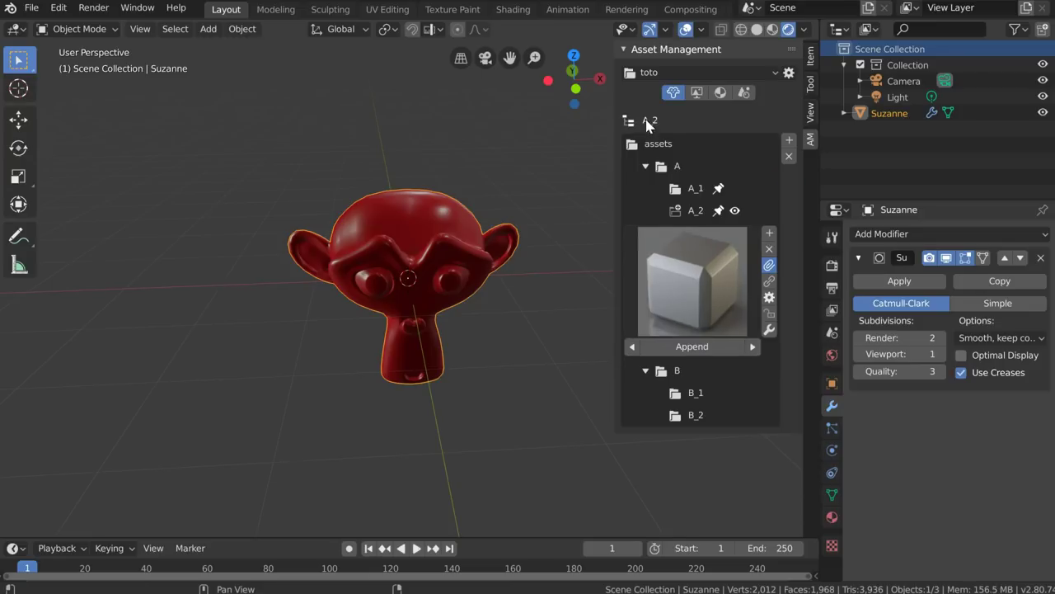
pyautogui.click(771, 235)
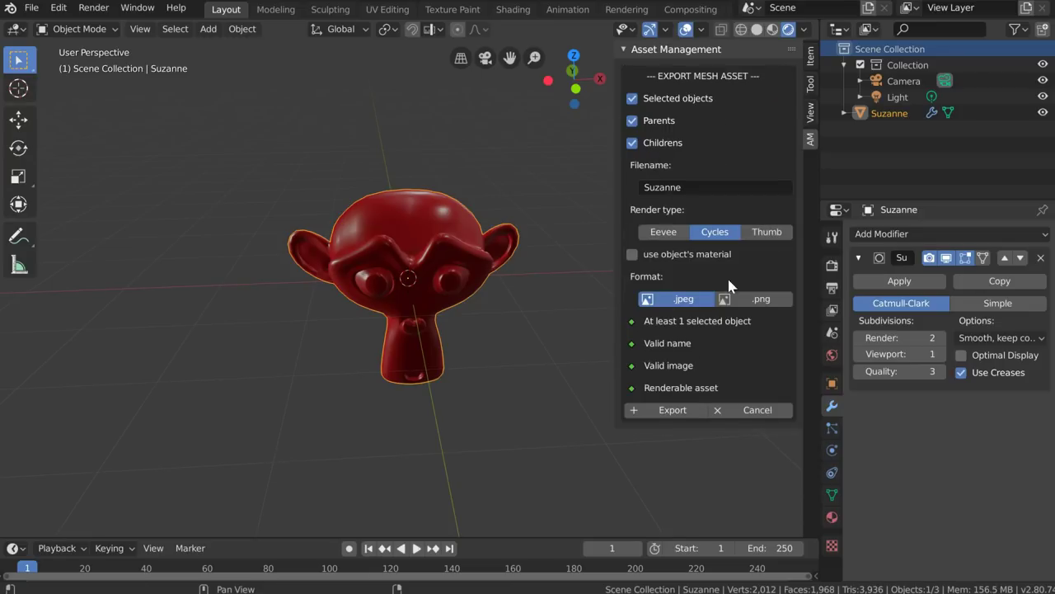
pyautogui.click(673, 411)
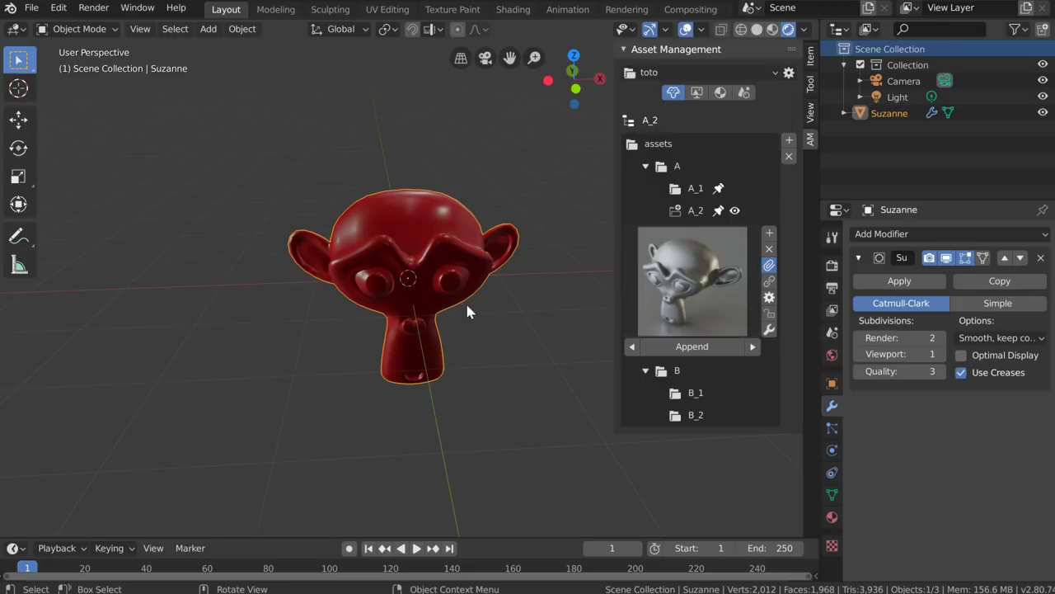
# Remove the grey Suzanne.blend from A_2 and re-export Suzanne using its own red material
pyautogui.click(768, 248)
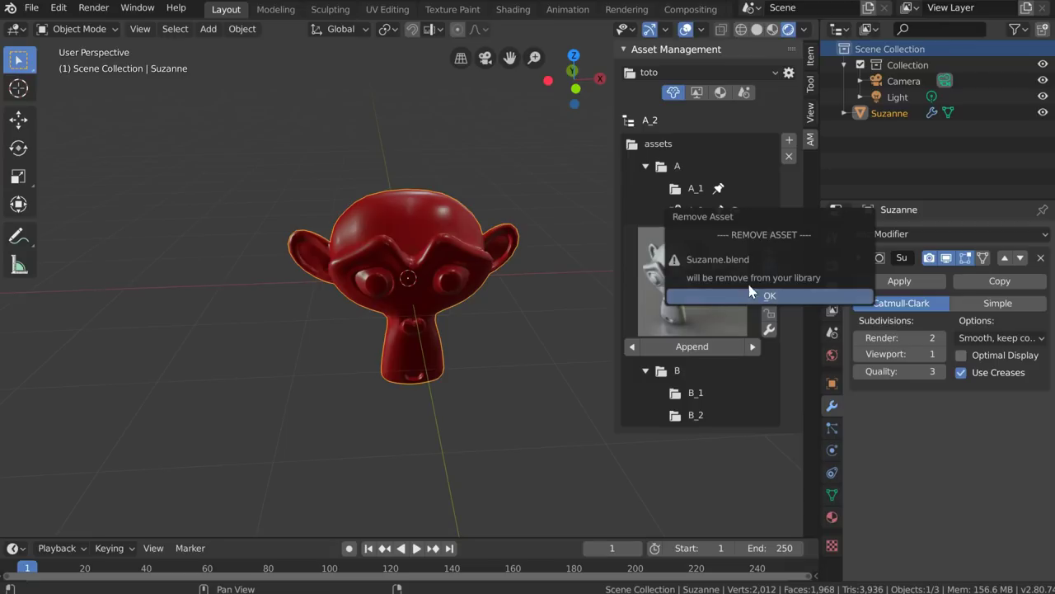
pyautogui.click(753, 295)
pyautogui.click(768, 233)
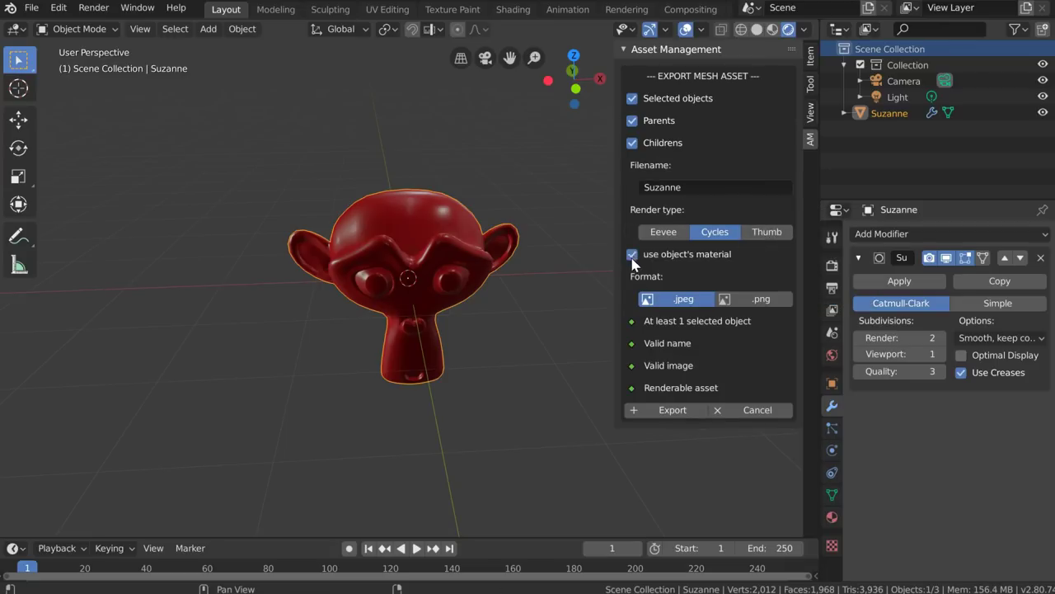
pyautogui.click(671, 412)
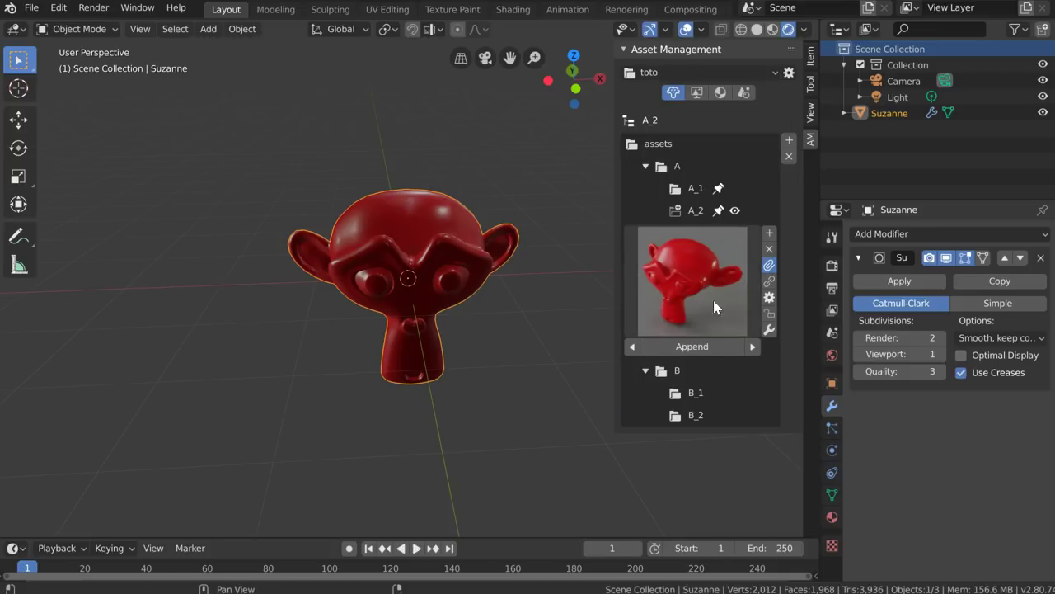
# Browse A_2's asset previews as a thumbnail list, then return to the folder tree
pyautogui.click(691, 289)
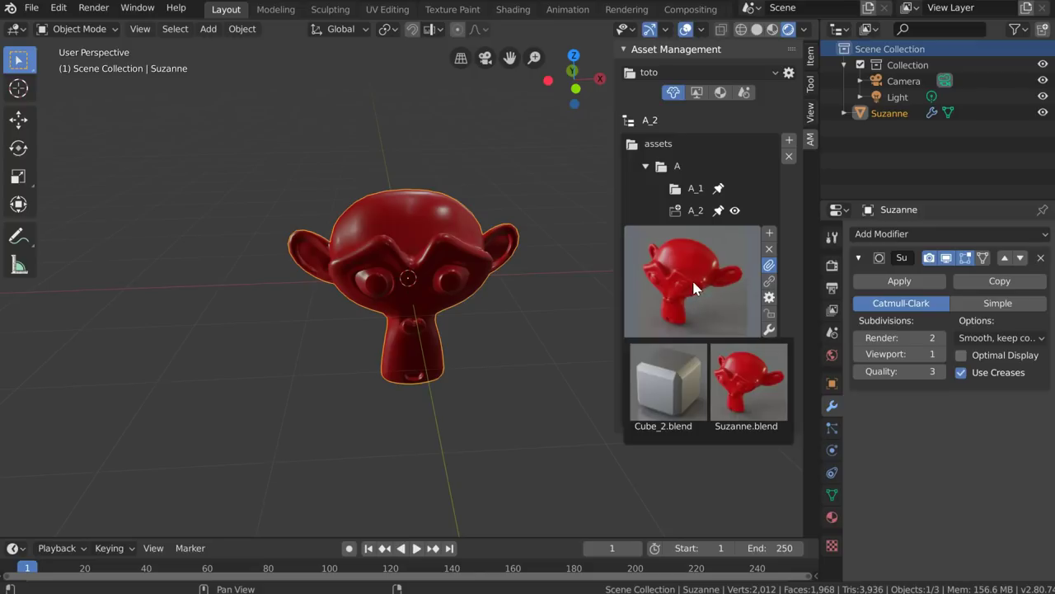
pyautogui.click(627, 123)
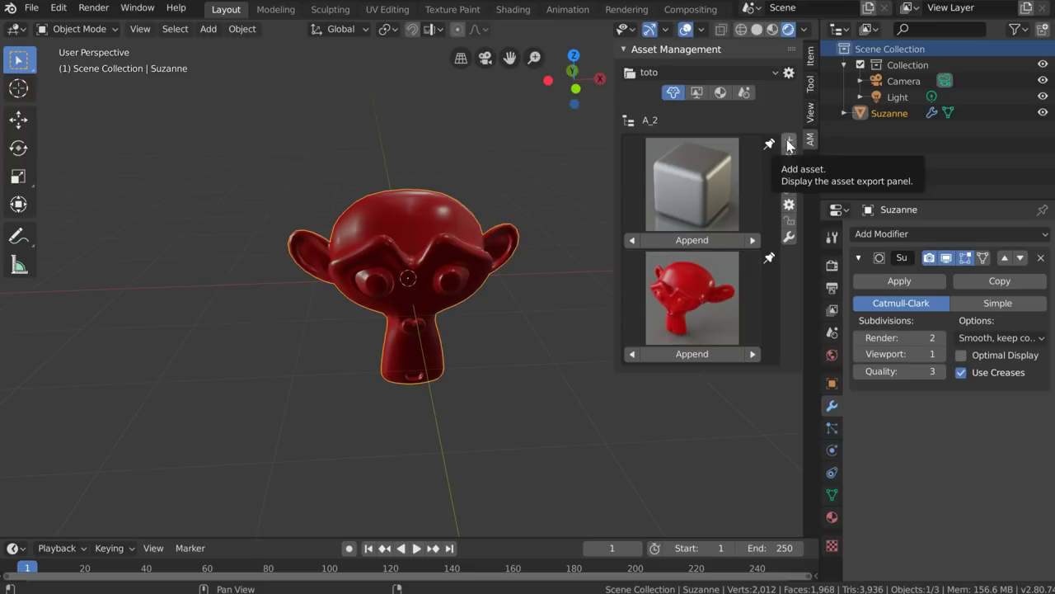
pyautogui.click(643, 120)
# Export Suzanne into A_1 with an Eevee-rendered thumbnail, then show the library's materials
pyautogui.click(694, 189)
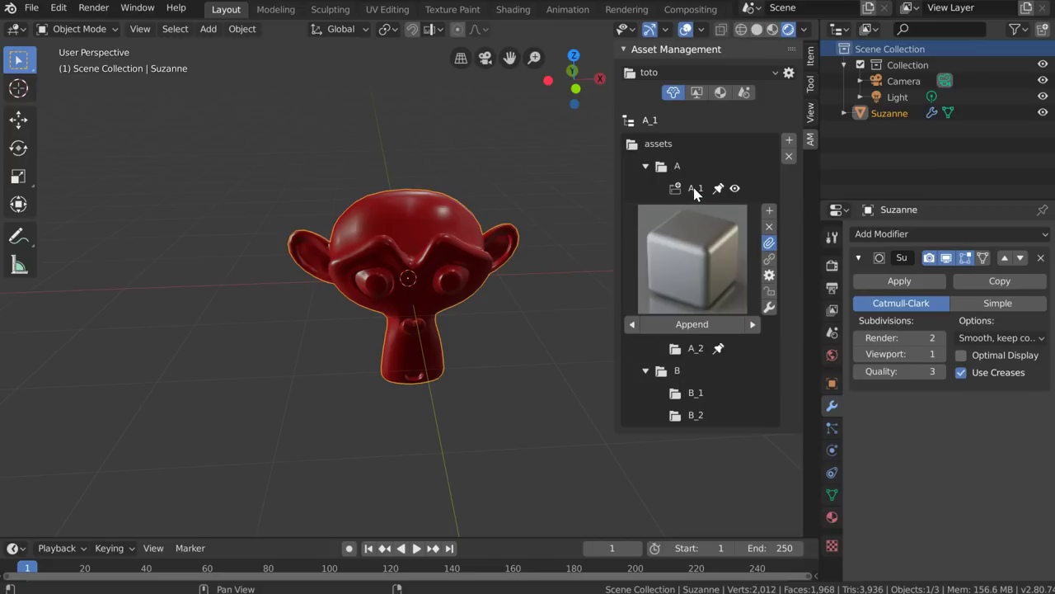
pyautogui.click(633, 122)
pyautogui.click(789, 140)
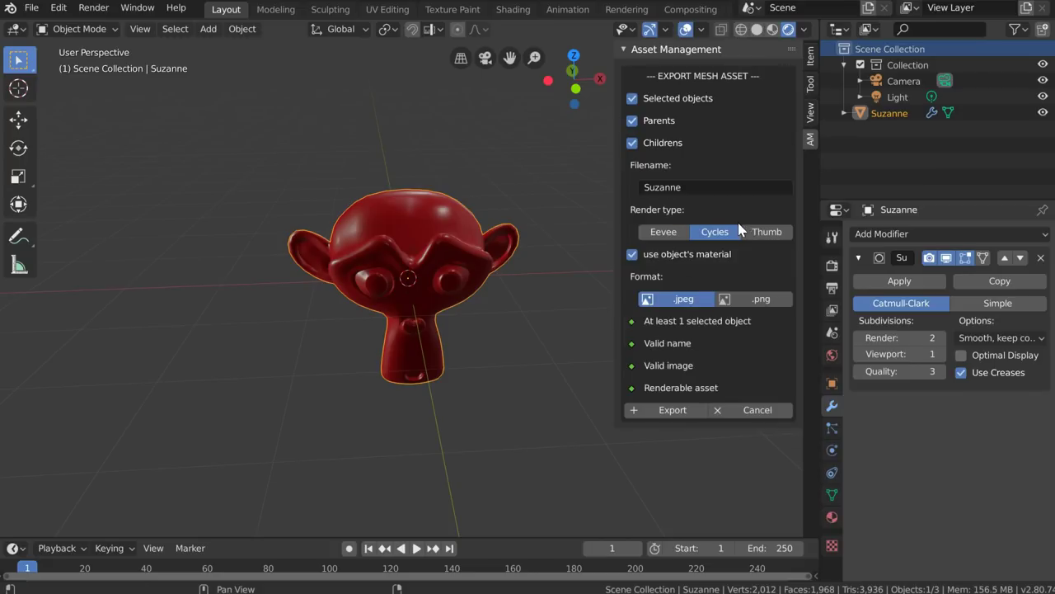
pyautogui.click(666, 232)
pyautogui.click(672, 414)
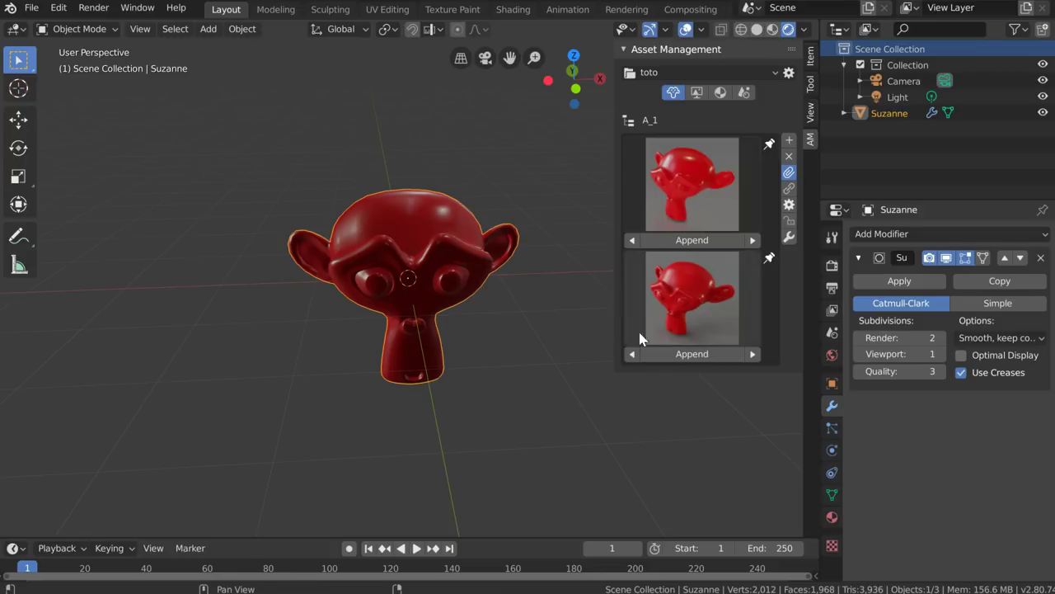
pyautogui.click(720, 92)
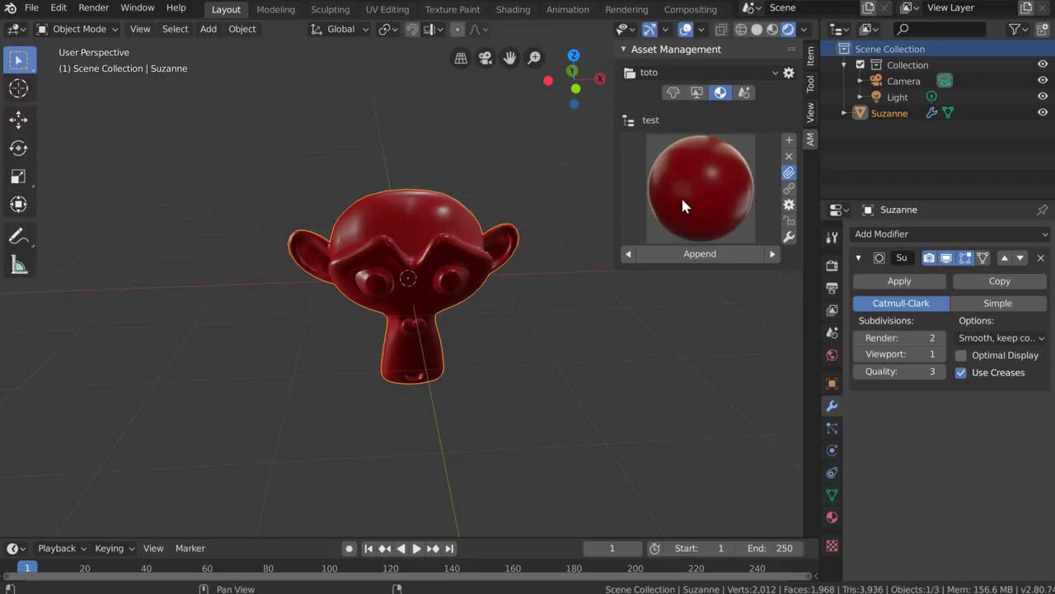
# Review the asset library's preference options, then switch to the Scenes category
pyautogui.click(789, 204)
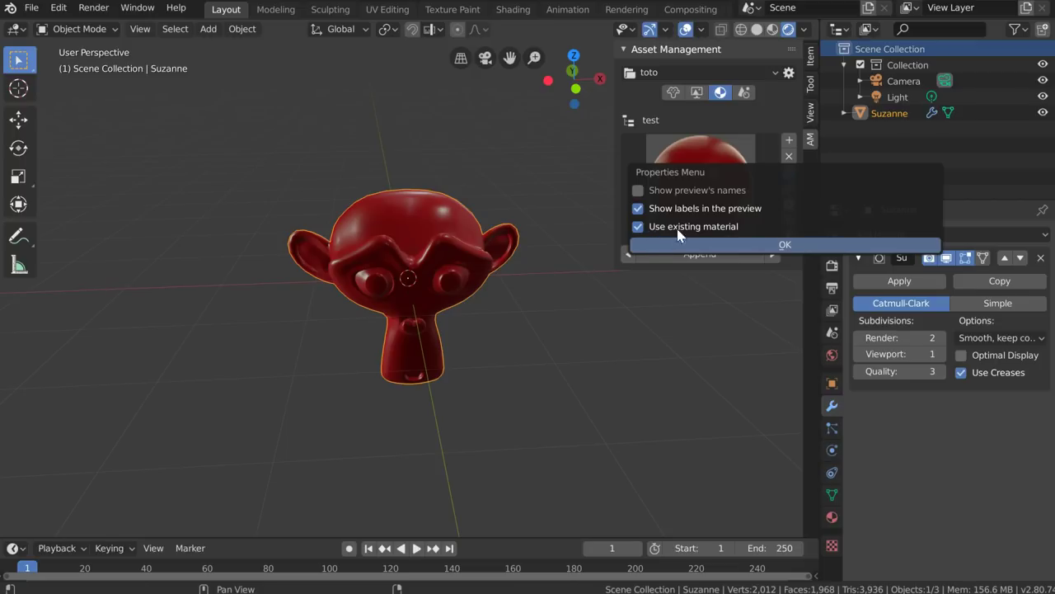
pyautogui.click(786, 246)
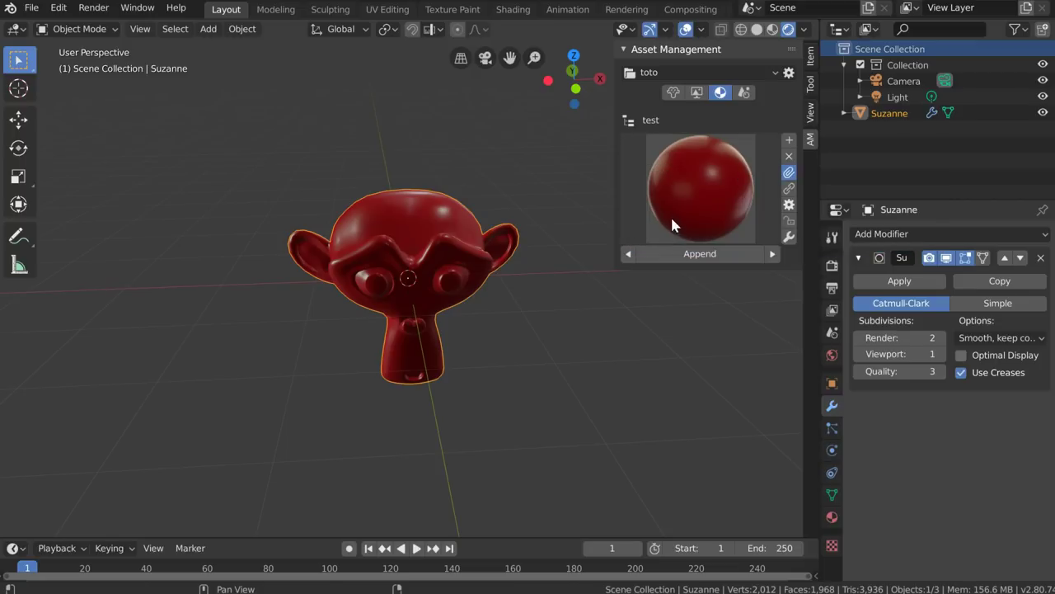
pyautogui.click(748, 95)
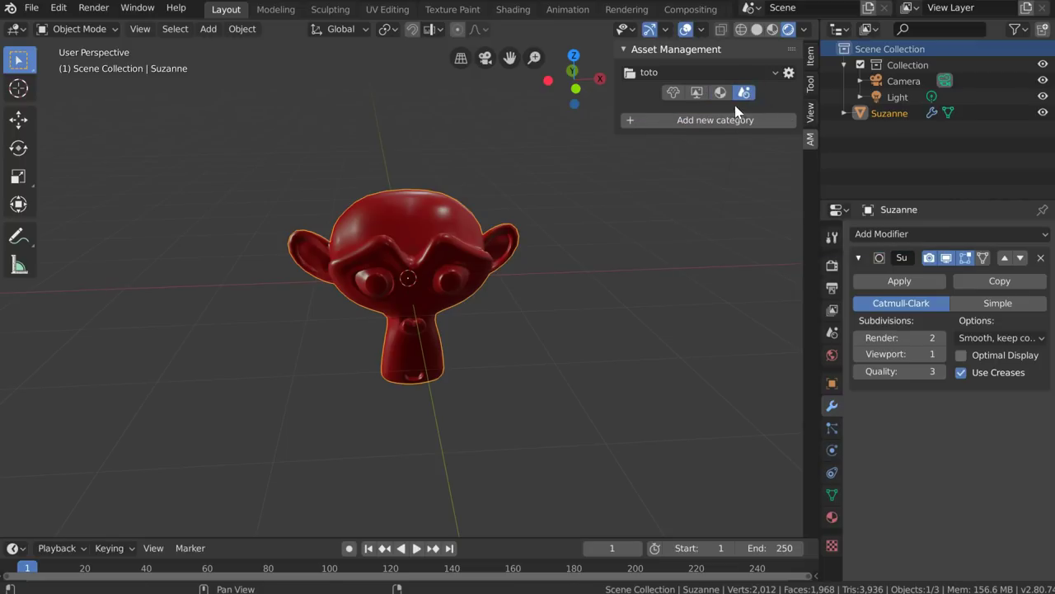
# Create a new scene category named 'tutu' and open it
pyautogui.click(709, 119)
pyautogui.click(689, 140)
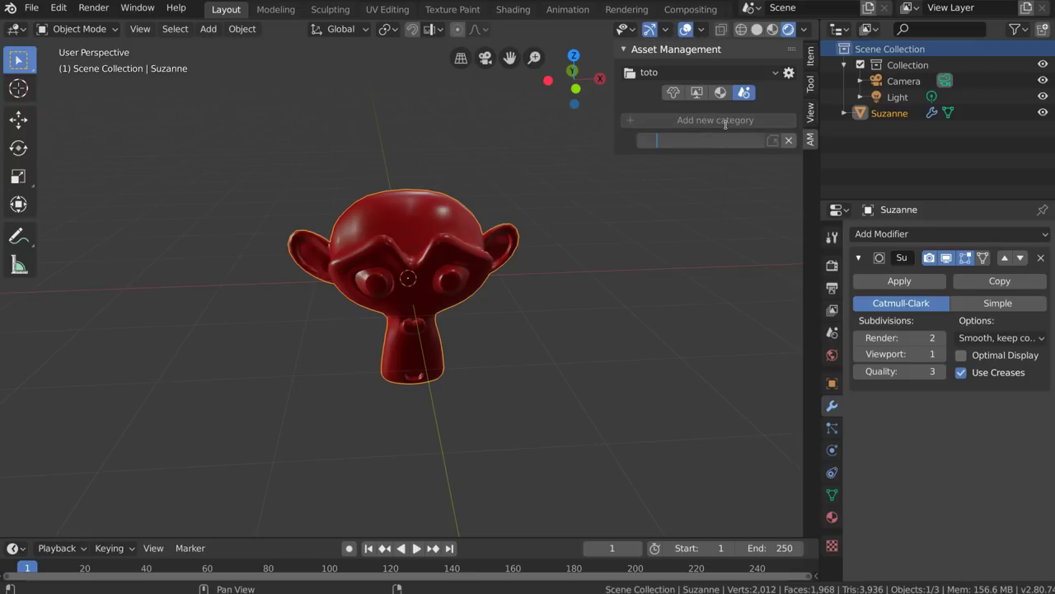
pyautogui.press('Return')
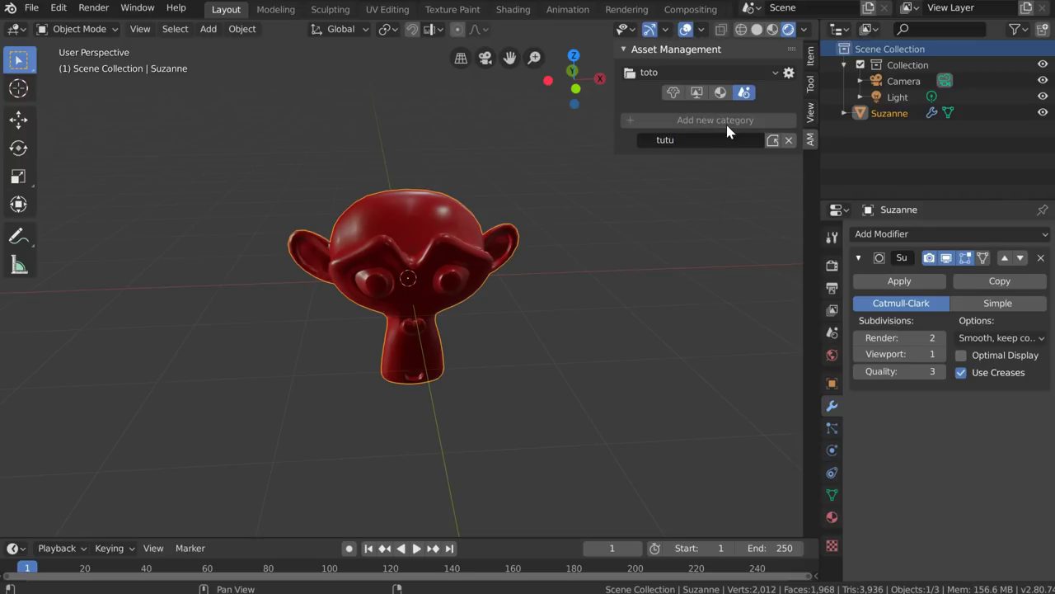
pyautogui.click(772, 138)
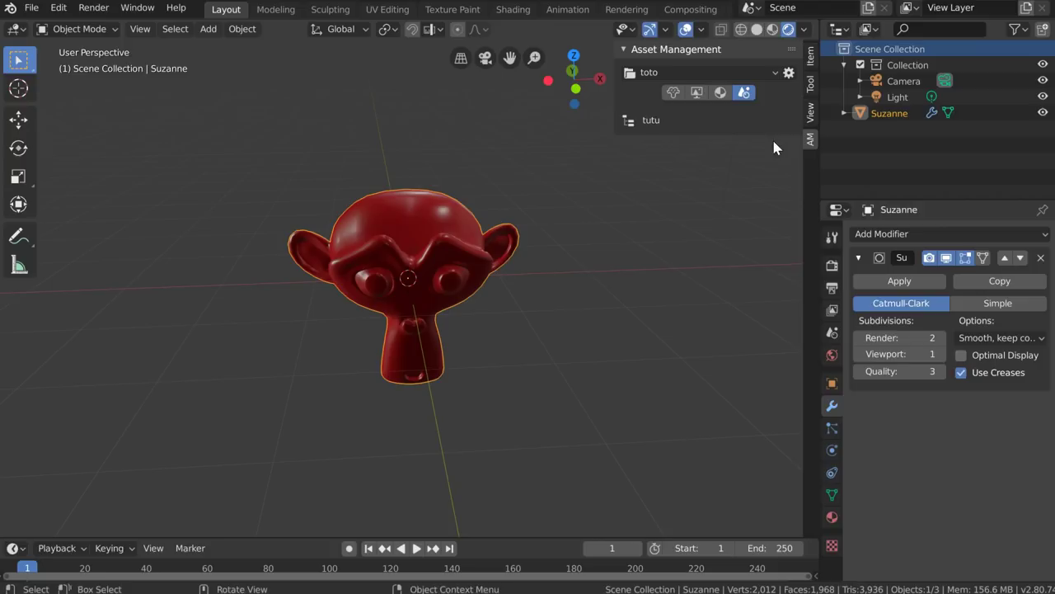
pyautogui.click(626, 120)
# Set the scene asset filename to 'suzanne' with a Rendered thumbnail source, framing Suzanne
pyautogui.click(706, 167)
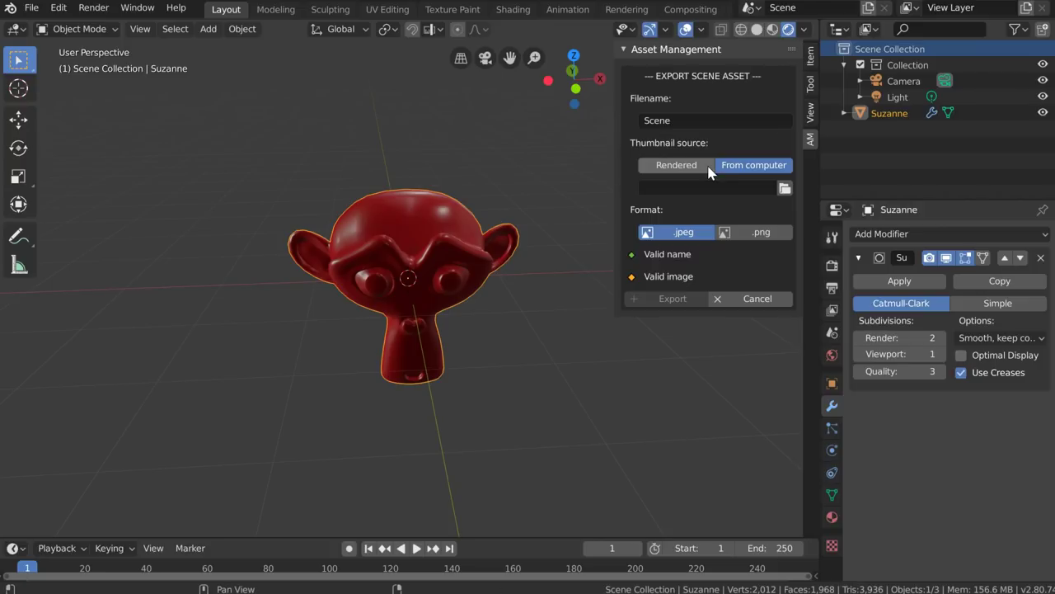
pyautogui.click(683, 119)
pyautogui.write('suzann')
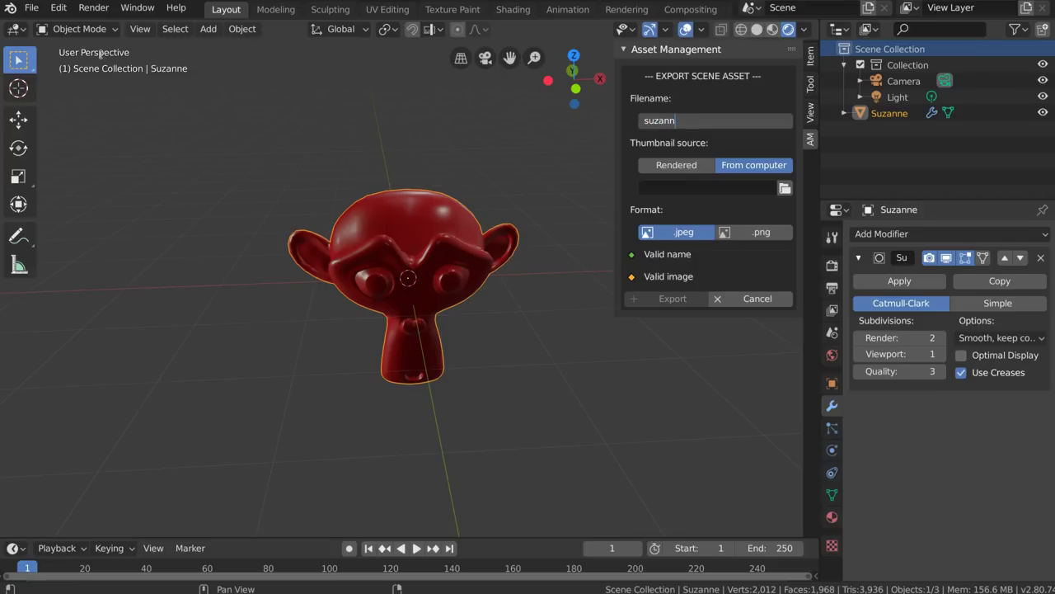
pyautogui.write('e')
pyautogui.press('Return')
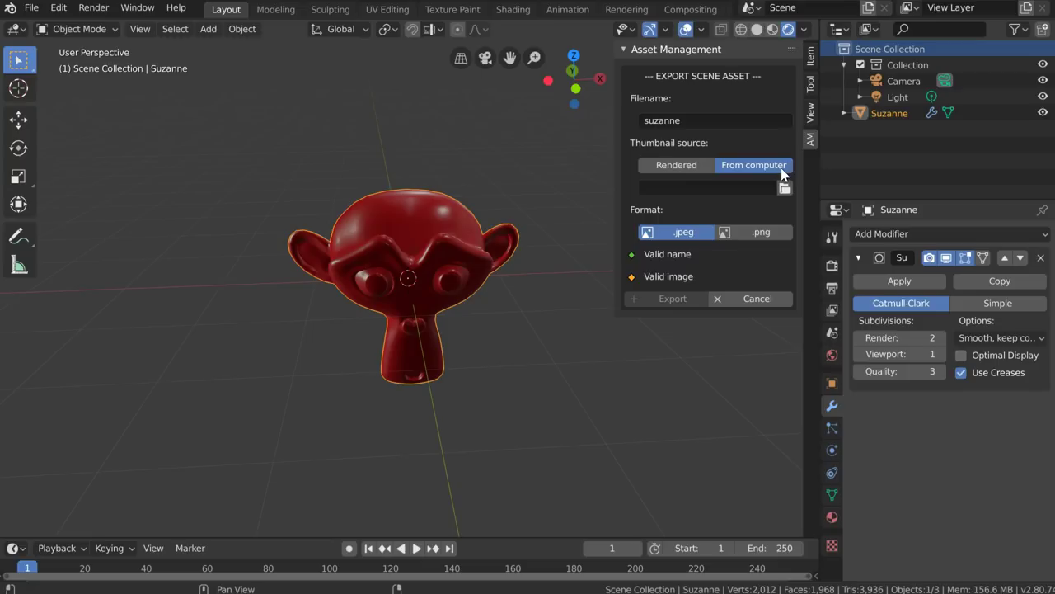
pyautogui.click(663, 168)
pyautogui.moveTo(577, 215); pyautogui.dragTo(676, 145, button='middle')
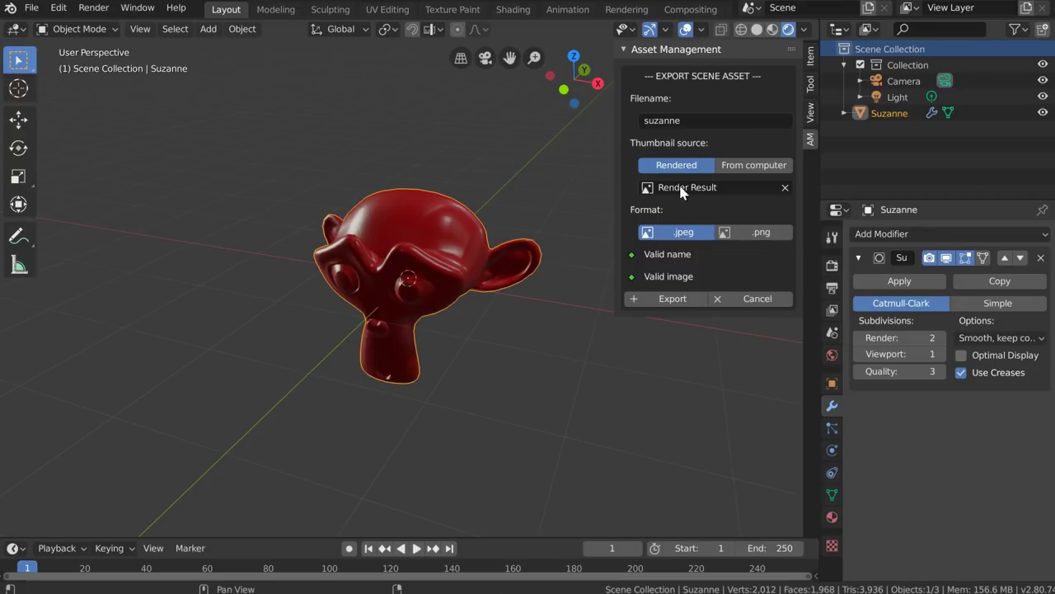
pyautogui.moveTo(500, 282); pyautogui.dragTo(445, 289, button='middle')
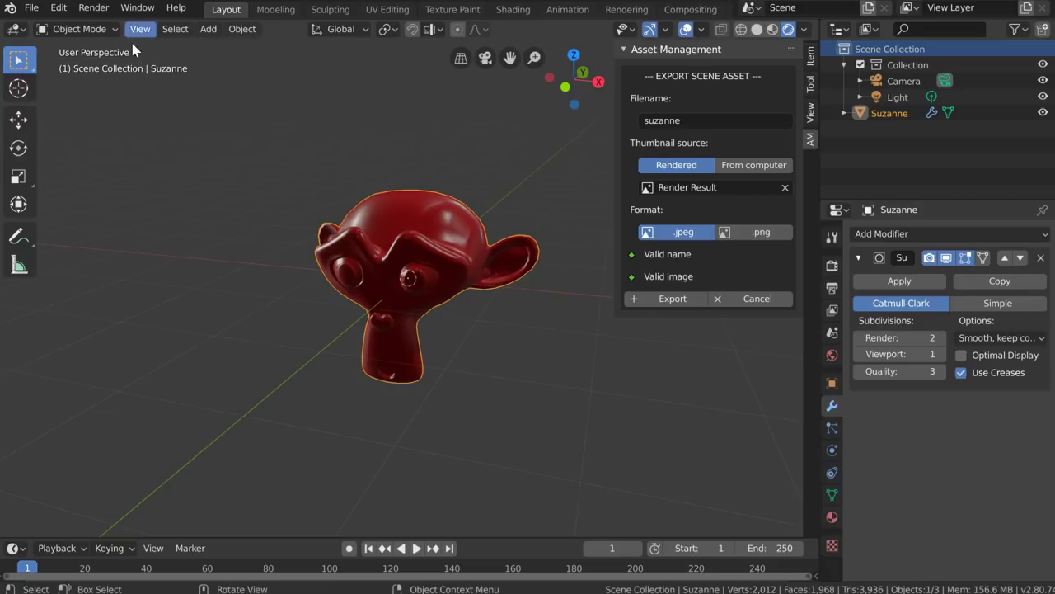
# Render the viewport image as thumbnail and export the suzanne scene asset into tutu
pyautogui.click(93, 8)
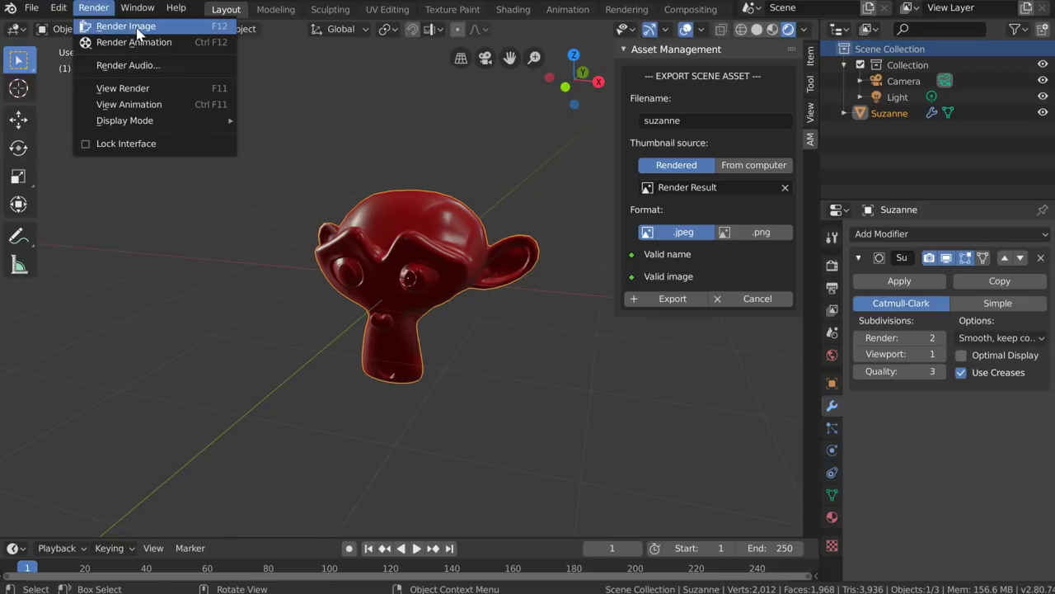
pyautogui.click(832, 237)
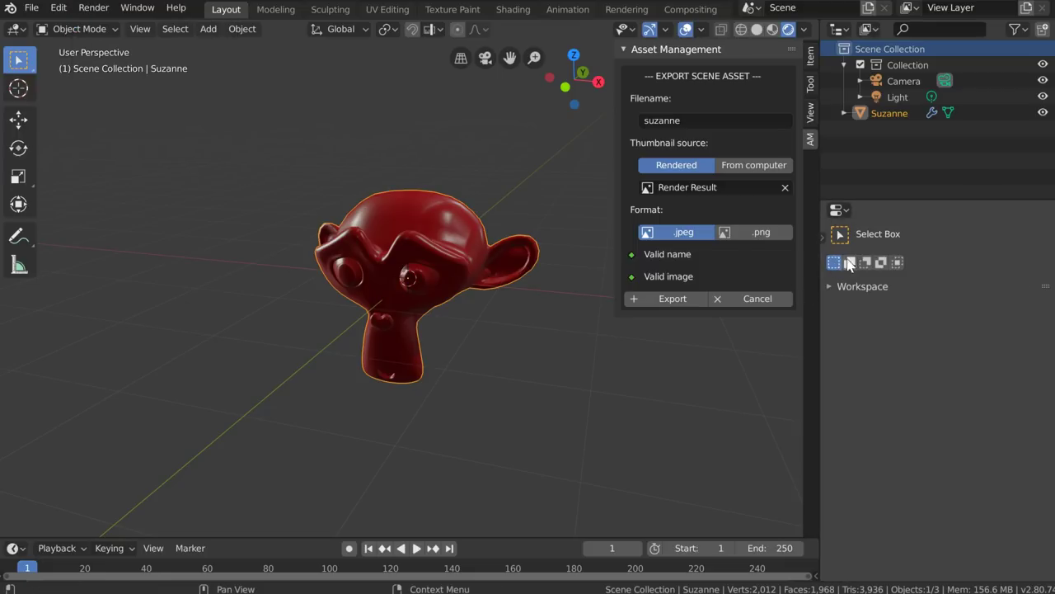
pyautogui.click(832, 264)
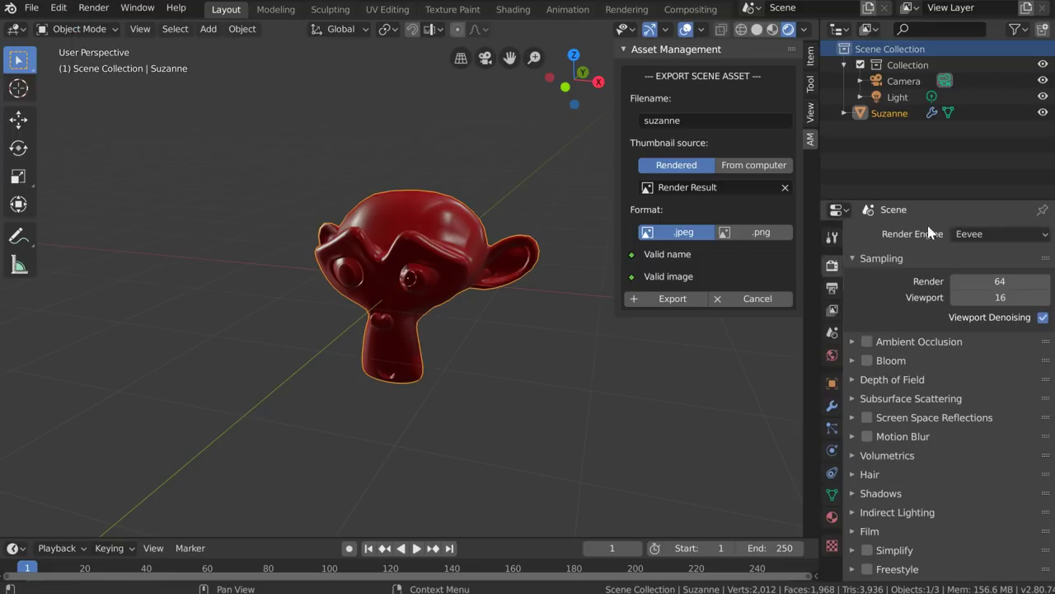
pyautogui.click(93, 7)
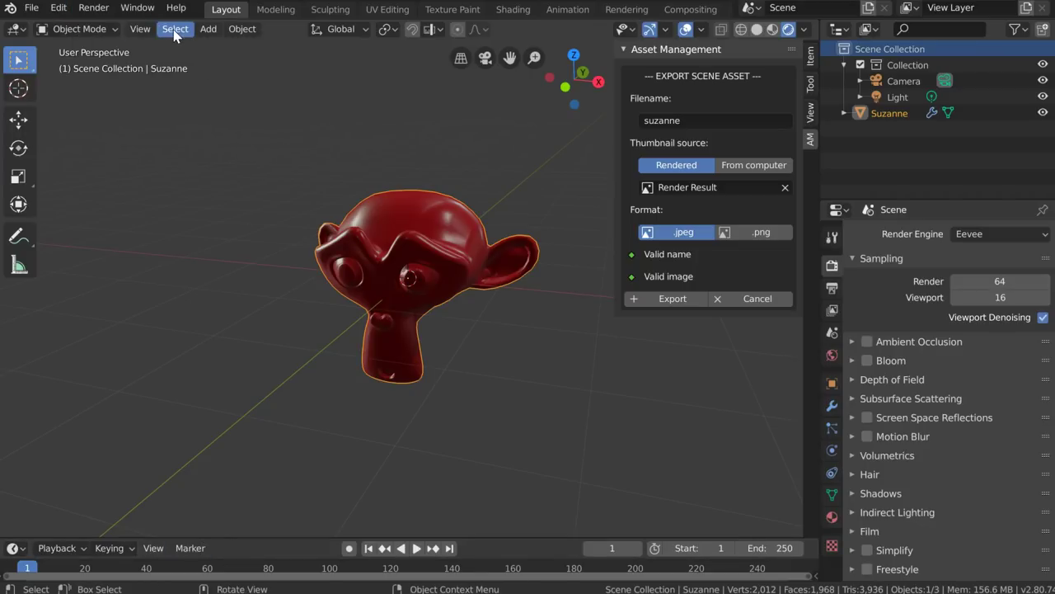
pyautogui.click(140, 30)
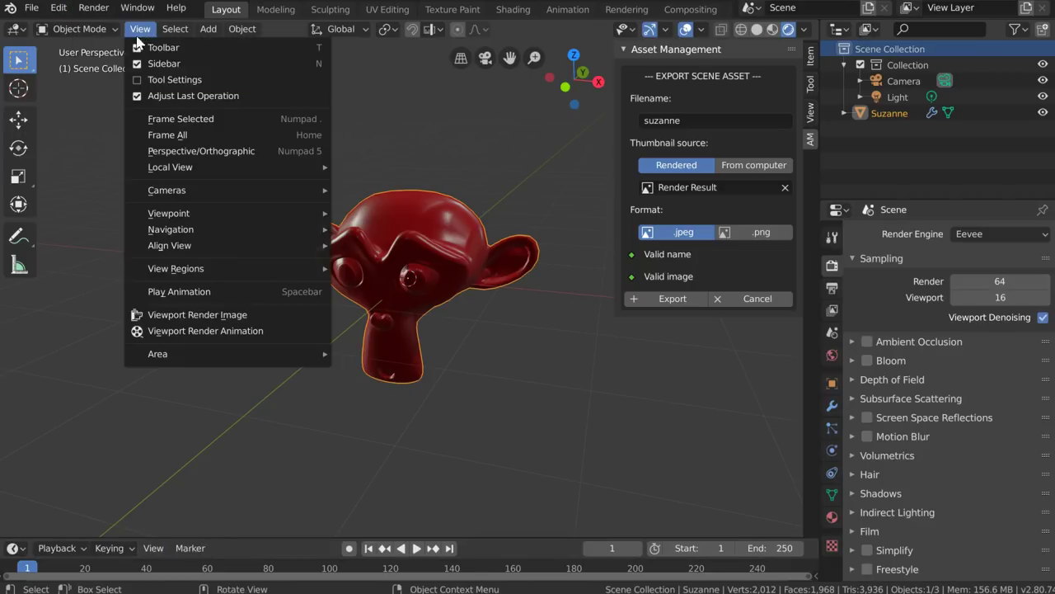
pyautogui.click(186, 318)
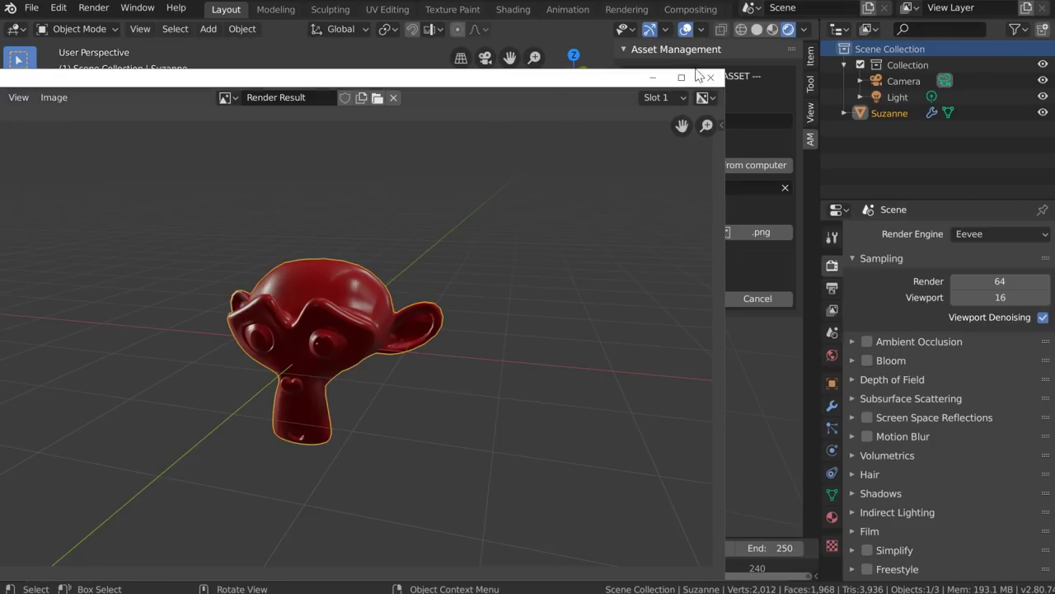
pyautogui.click(709, 77)
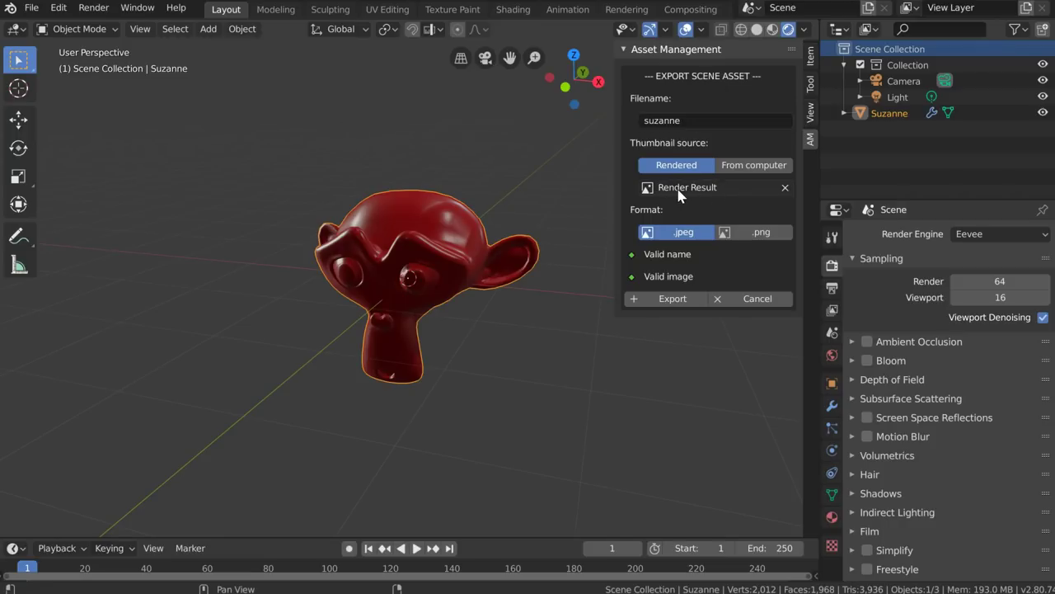
pyautogui.click(666, 301)
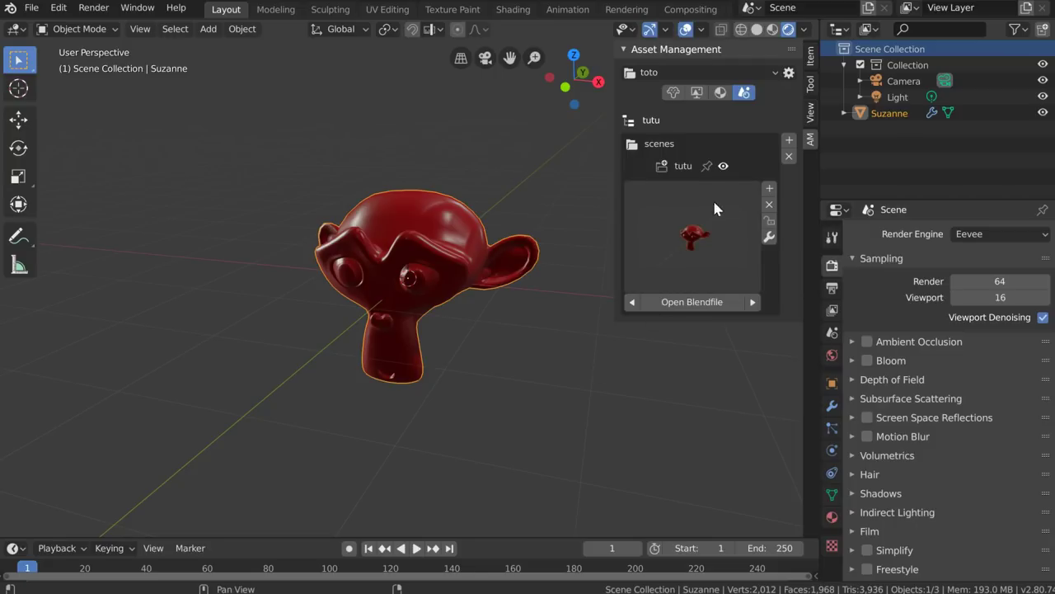
# Preview the scene asset, cycle through mesh, HDRI, materials and scenes, and toggle A_1's preview
pyautogui.click(698, 235)
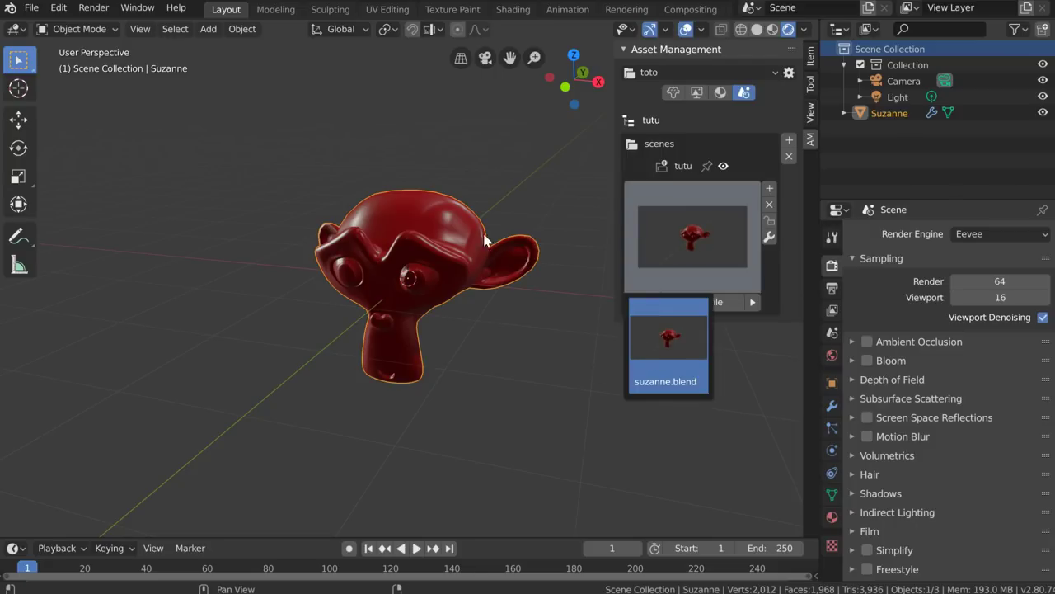
pyautogui.click(673, 92)
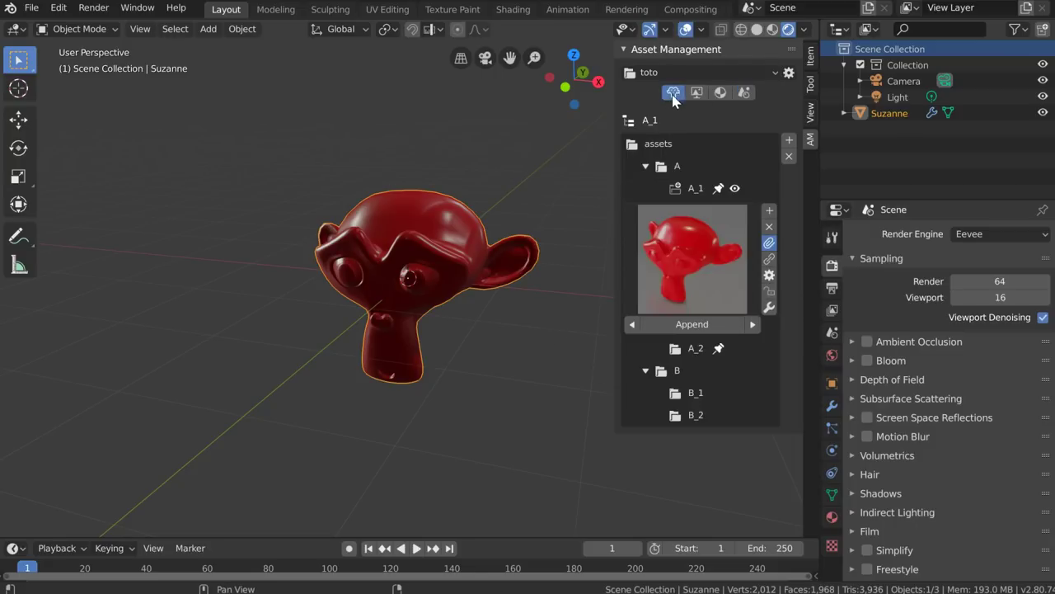
pyautogui.click(697, 92)
pyautogui.click(720, 92)
pyautogui.click(744, 93)
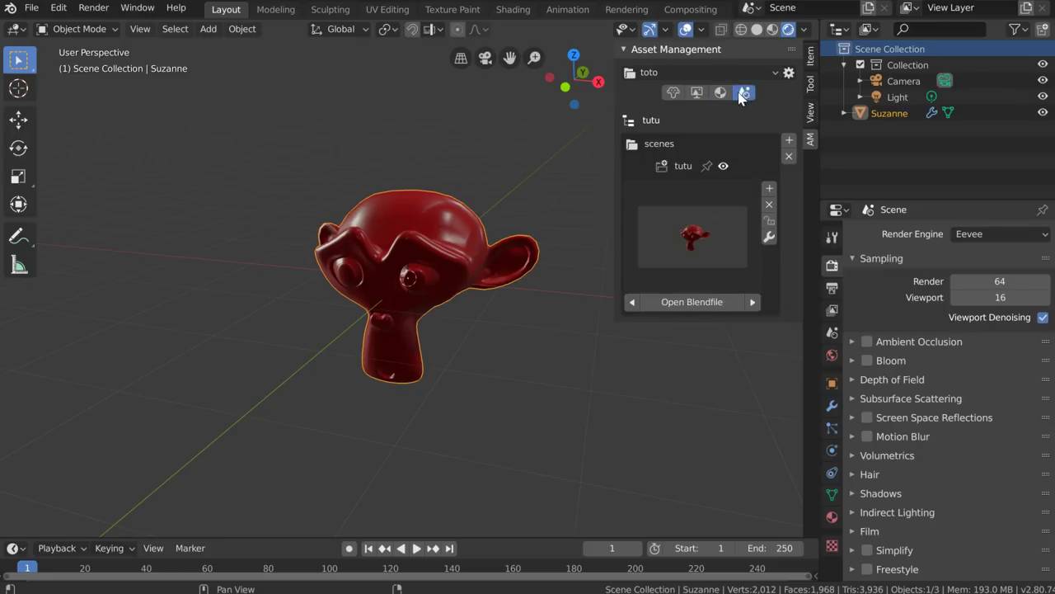
pyautogui.click(673, 92)
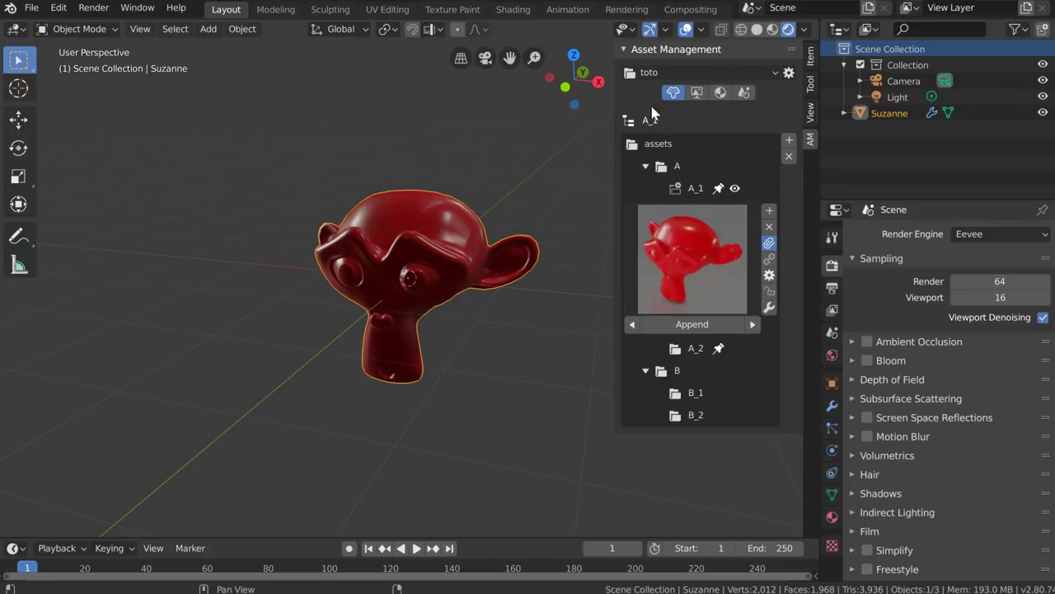
pyautogui.click(735, 189)
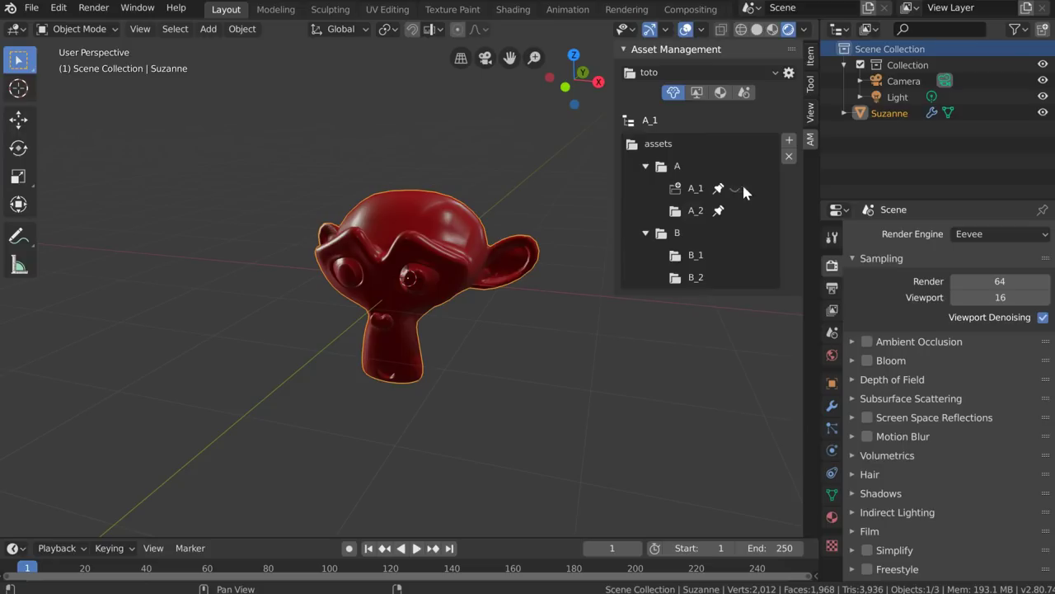
pyautogui.click(735, 189)
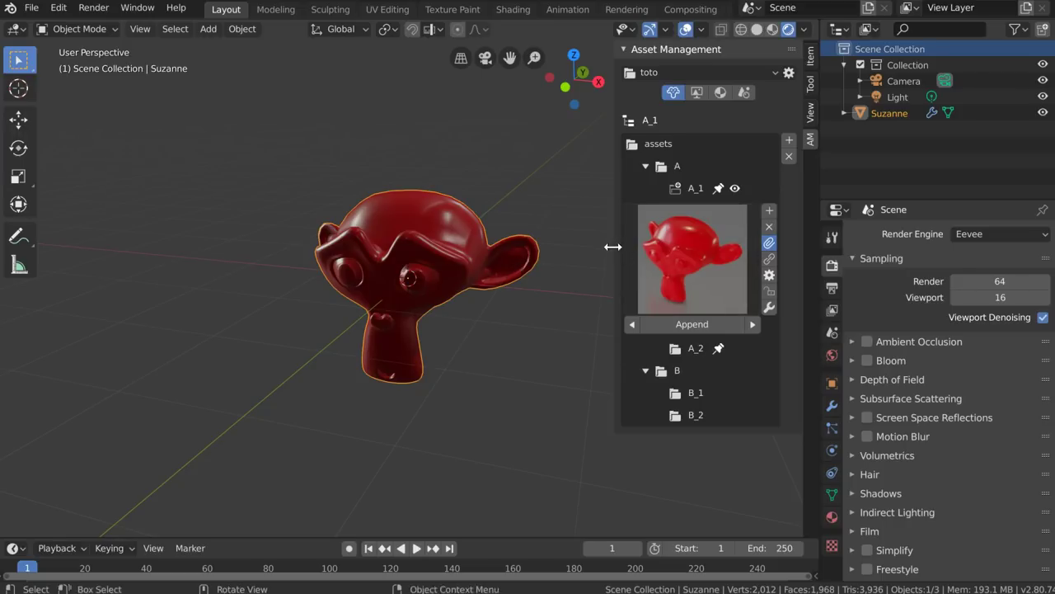
# Create an 'exterior' folder in the HDRI category and start adding HDR images to it
pyautogui.click(698, 97)
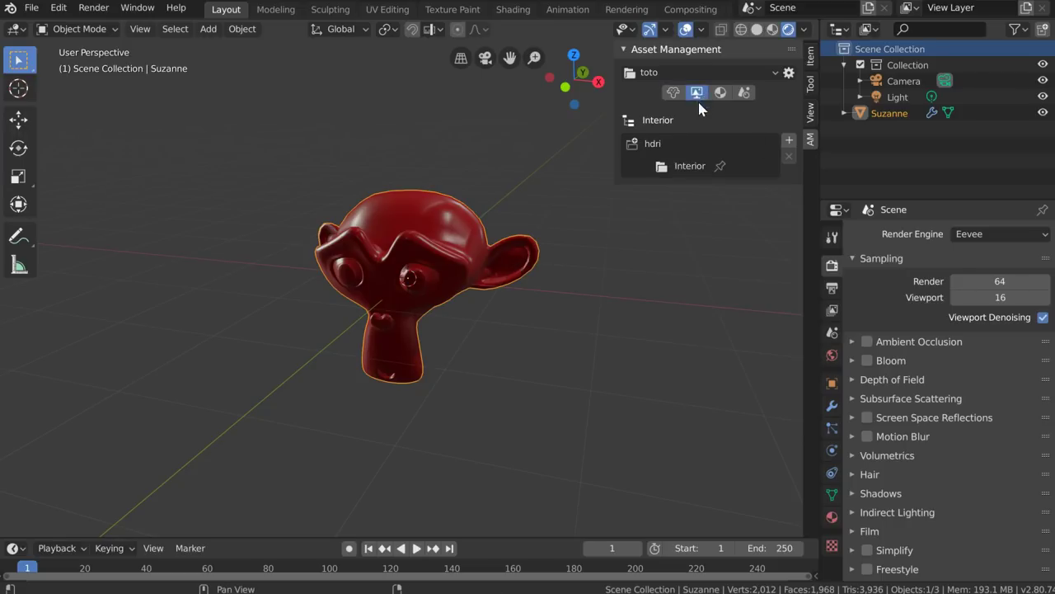
pyautogui.click(721, 95)
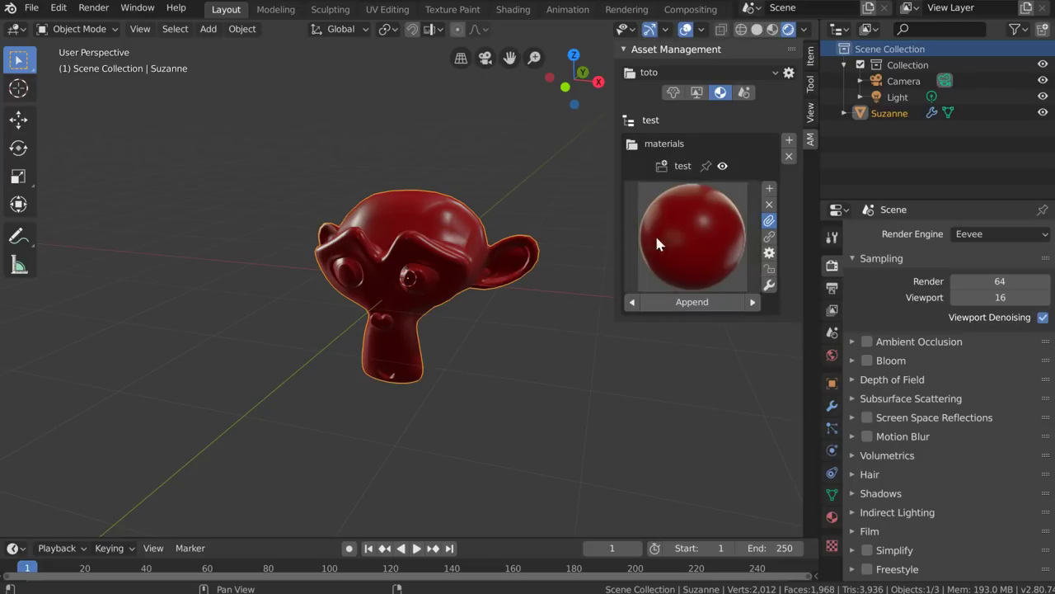
pyautogui.click(697, 93)
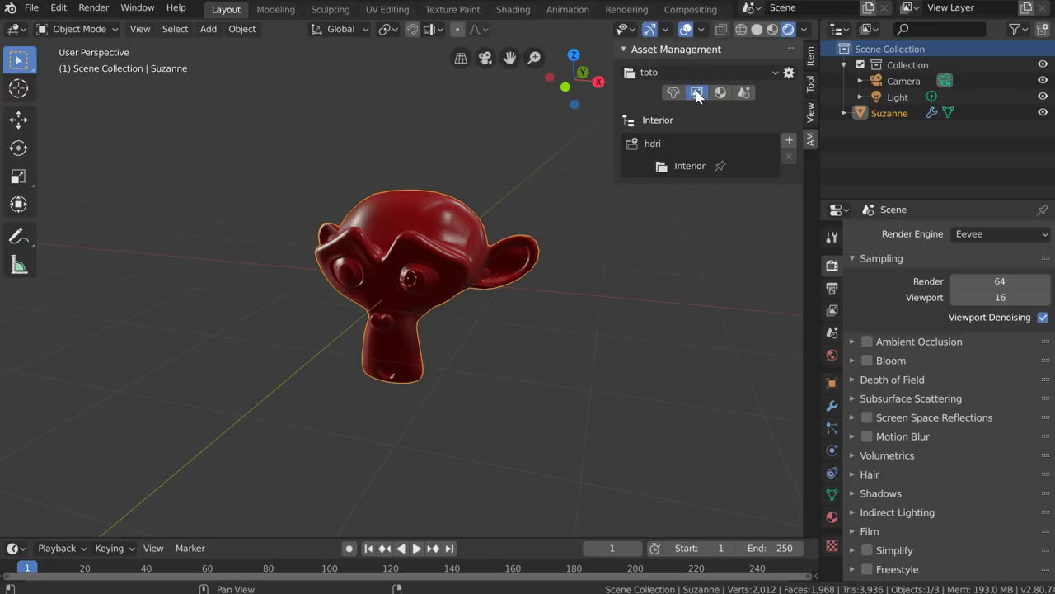
pyautogui.click(789, 140)
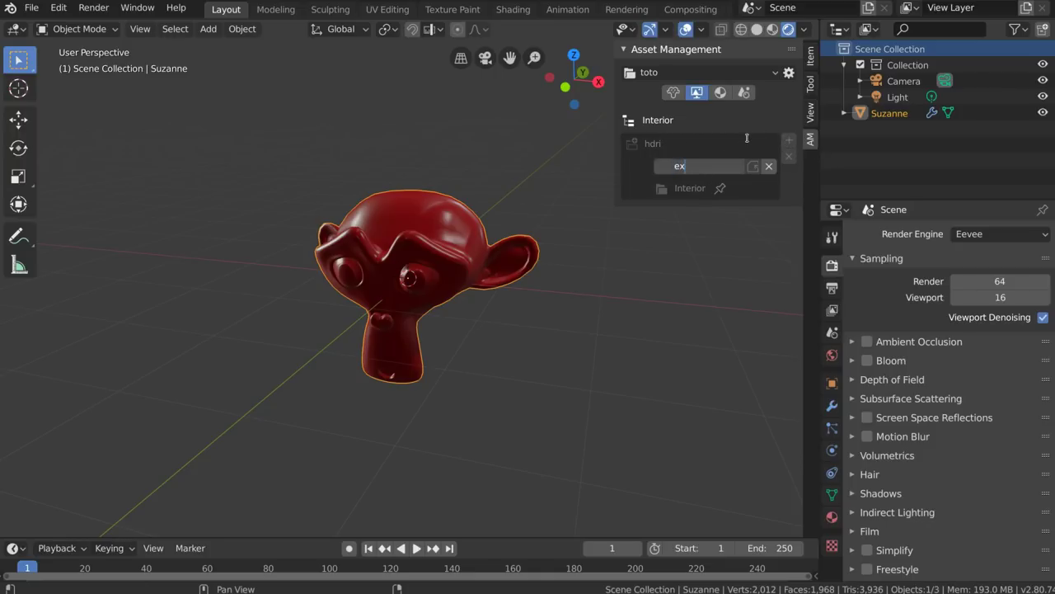
pyautogui.write('exterior')
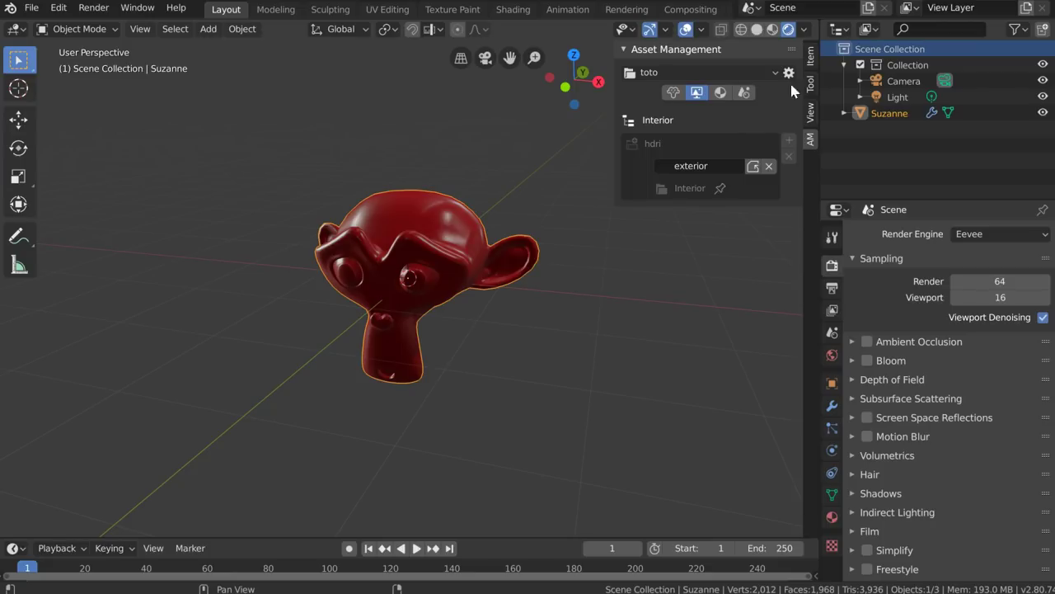
pyautogui.click(753, 166)
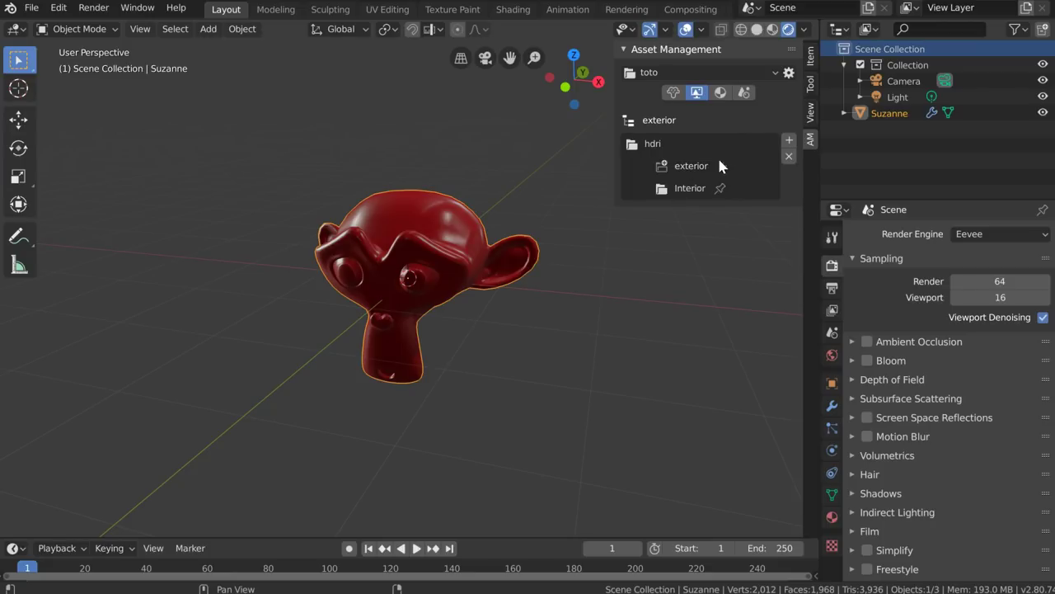
pyautogui.click(717, 165)
# Select all images in the Exterior/IBL folder, add them to exterior, and view the previews
pyautogui.click(248, 157)
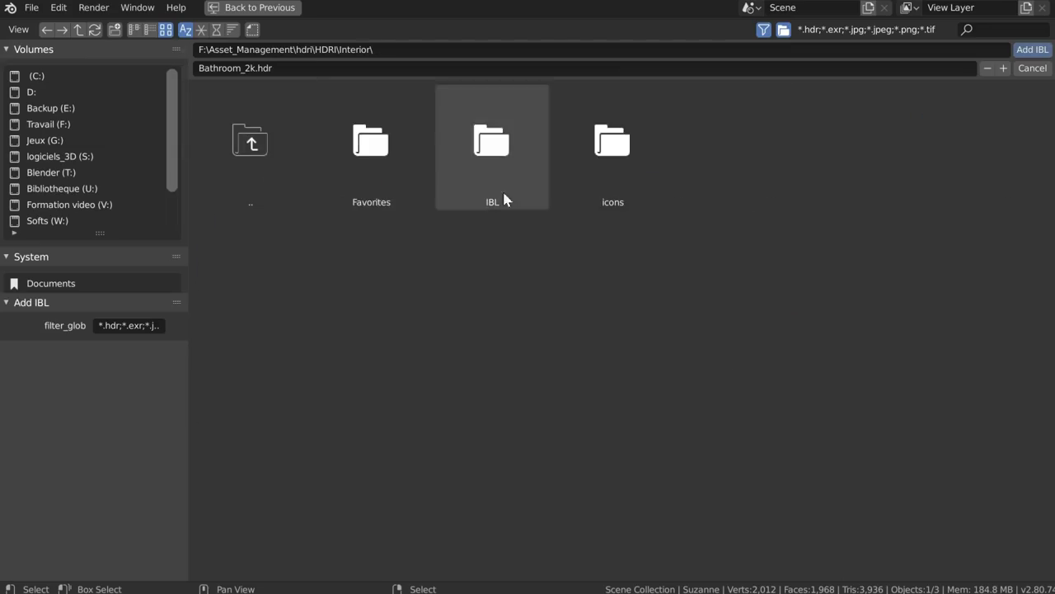
pyautogui.click(222, 165)
pyautogui.click(511, 165)
pyautogui.click(491, 156)
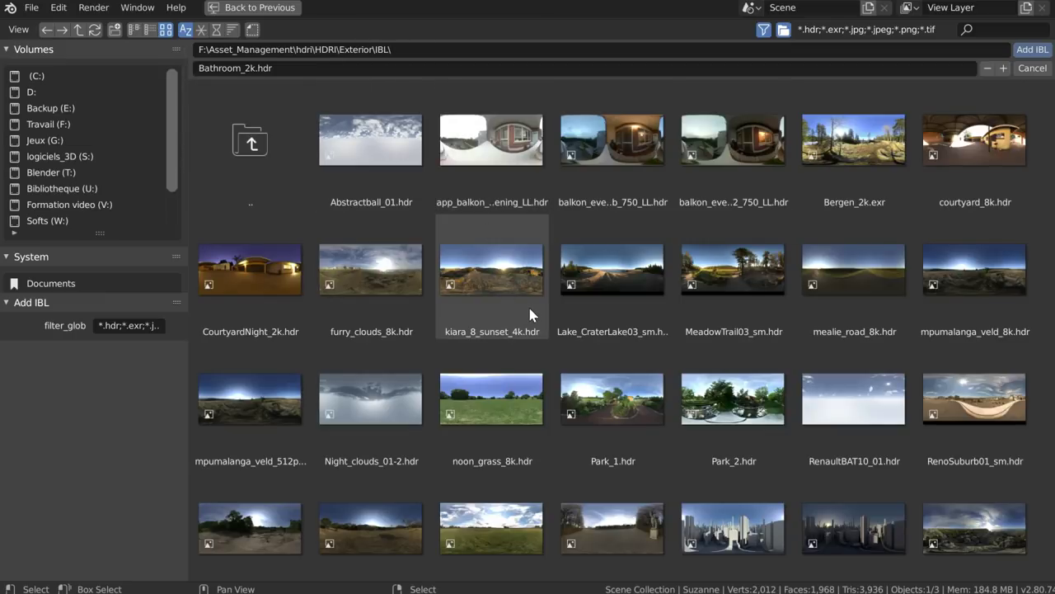
pyautogui.press('a')
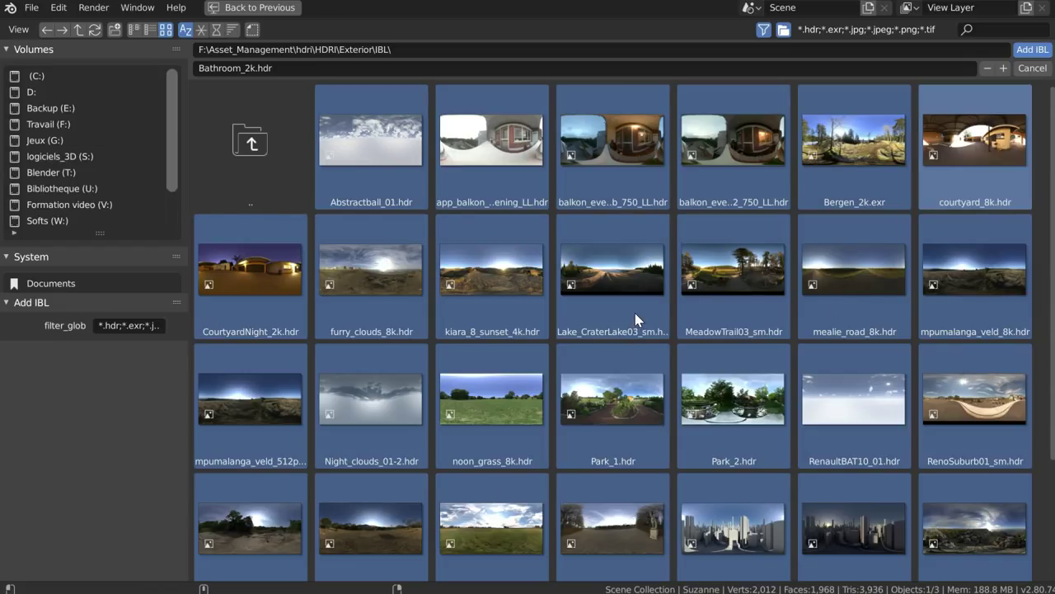
pyautogui.press('Return')
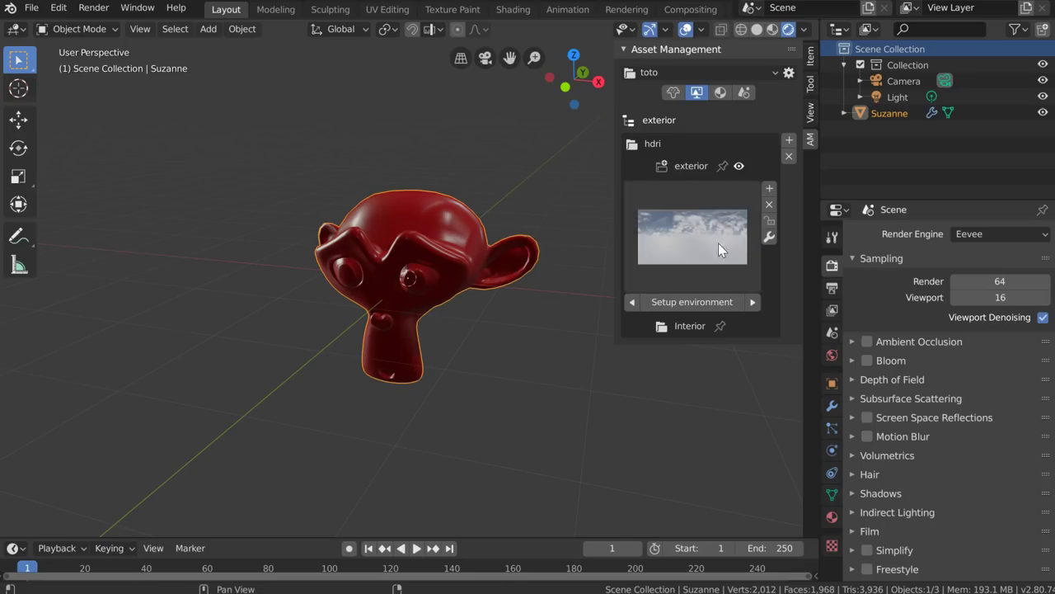
pyautogui.click(697, 222)
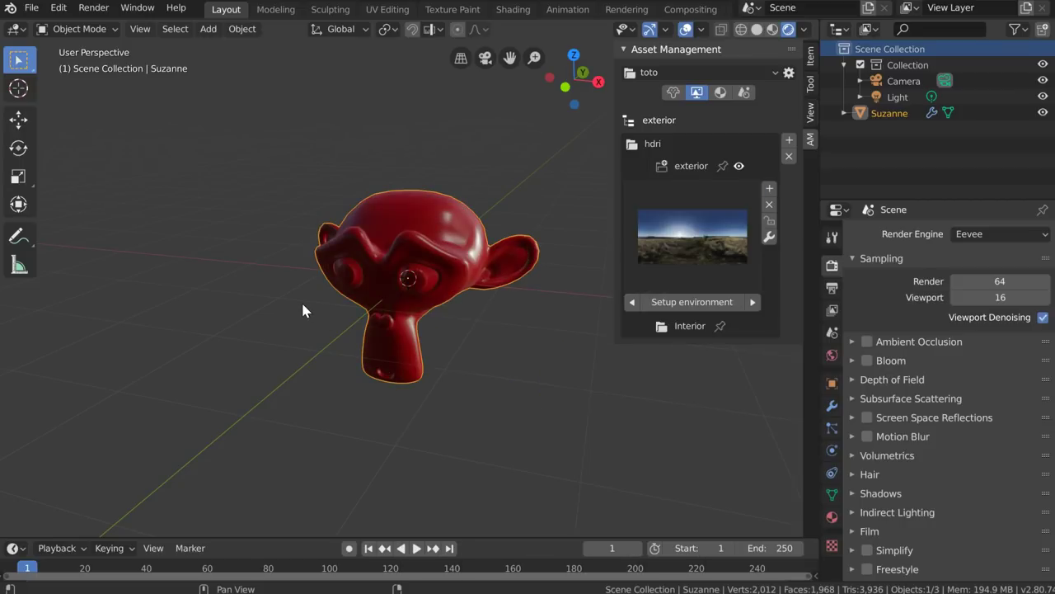
# Apply the grassland exterior HDRI as world lighting, rotated 182° on Z with backdrop hidden
pyautogui.moveTo(301, 300); pyautogui.dragTo(439, 224, button='middle')
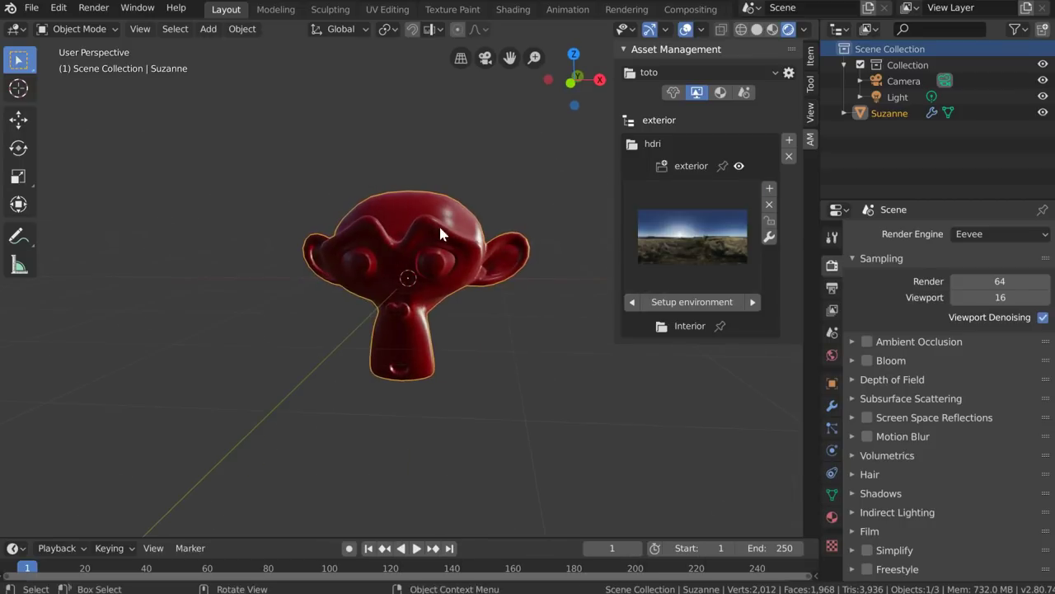
pyautogui.click(769, 237)
pyautogui.moveTo(736, 383)
pyautogui.mouseDown()
pyautogui.moveTo(922, 416)
pyautogui.moveTo(752, 383)
pyautogui.mouseUp()
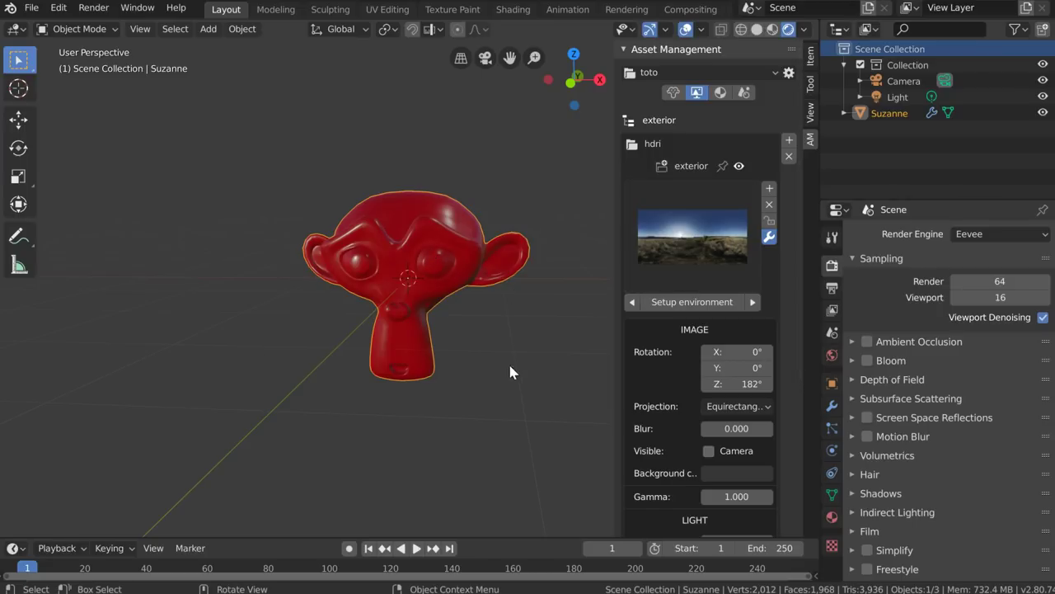
pyautogui.moveTo(460, 285); pyautogui.dragTo(351, 327, button='middle')
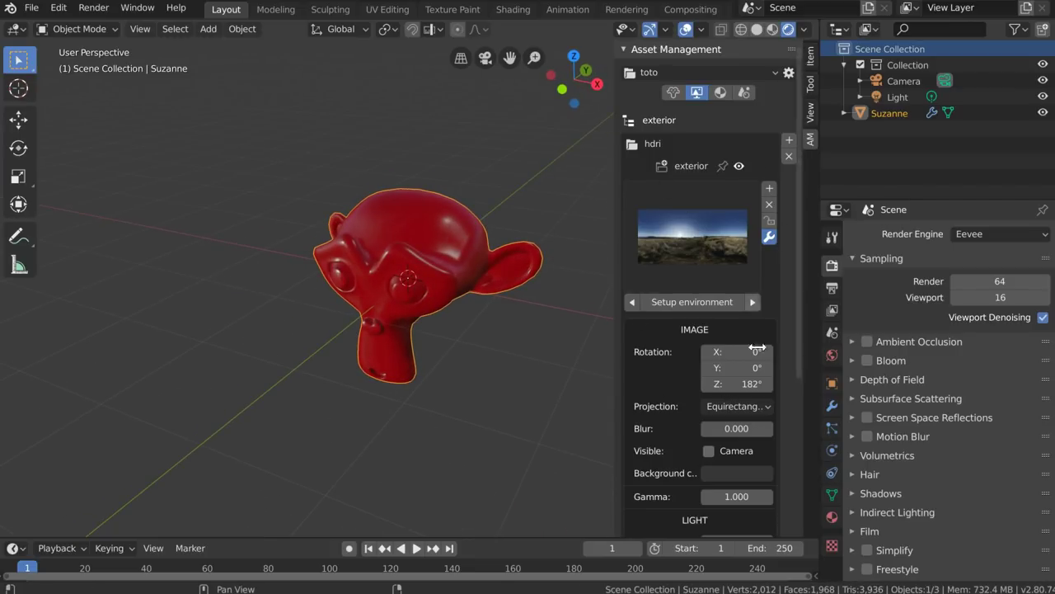
pyautogui.click(709, 450)
pyautogui.moveTo(429, 317); pyautogui.dragTo(474, 293, button='middle')
pyautogui.click(709, 450)
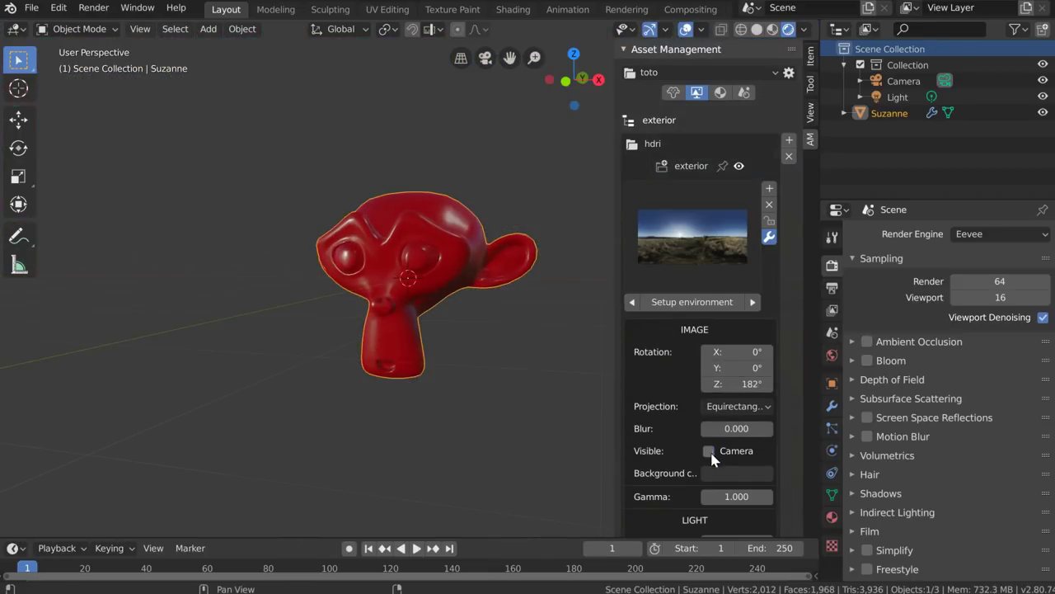
pyautogui.click(769, 236)
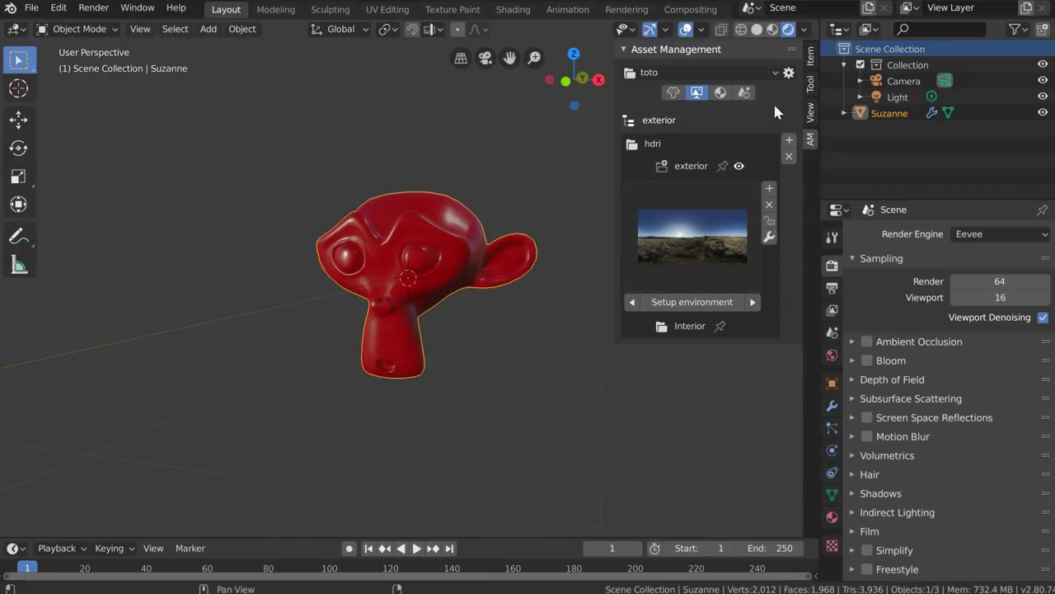
# Browse the Asset_Management library's 001 assets as thumbnails, then switch back to toto
pyautogui.click(693, 73)
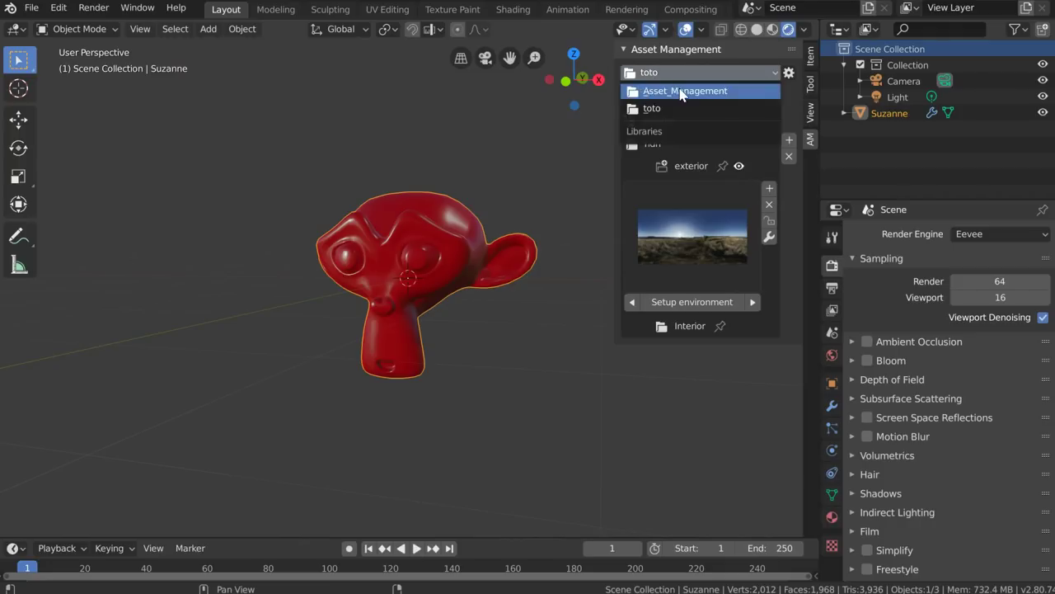
pyautogui.click(668, 92)
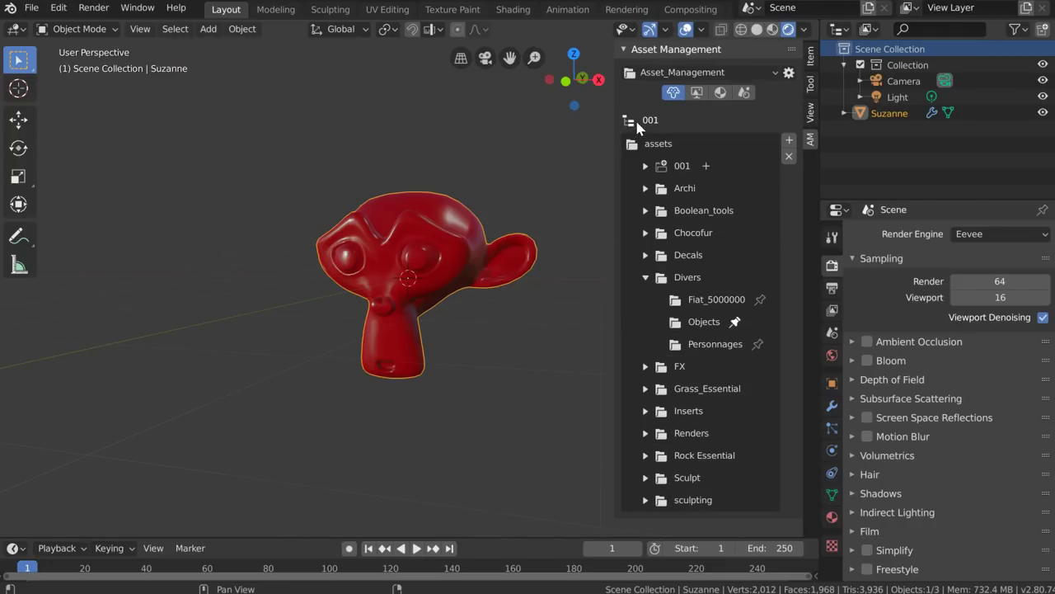
pyautogui.click(629, 123)
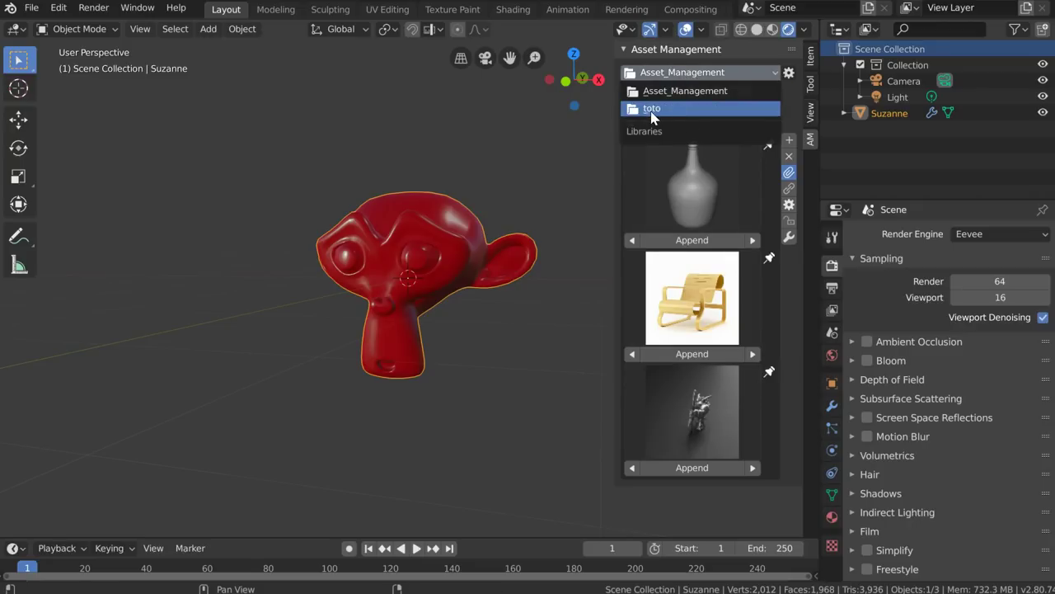
pyautogui.click(651, 108)
# Confirm toto as the current library and bring up its Library Options
pyautogui.click(648, 74)
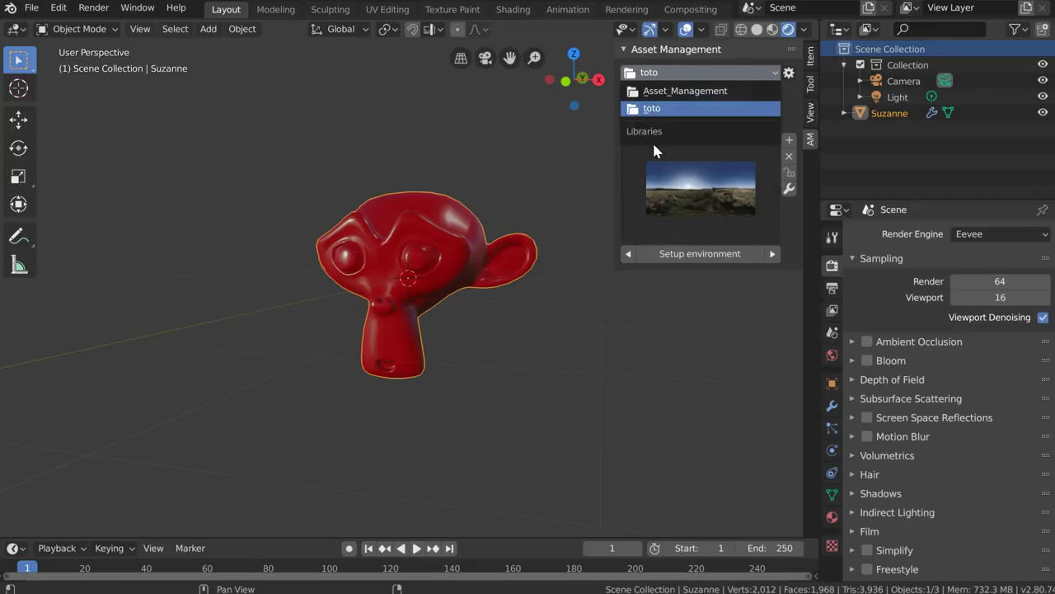
pyautogui.click(652, 108)
pyautogui.click(657, 75)
pyautogui.click(697, 116)
pyautogui.click(789, 73)
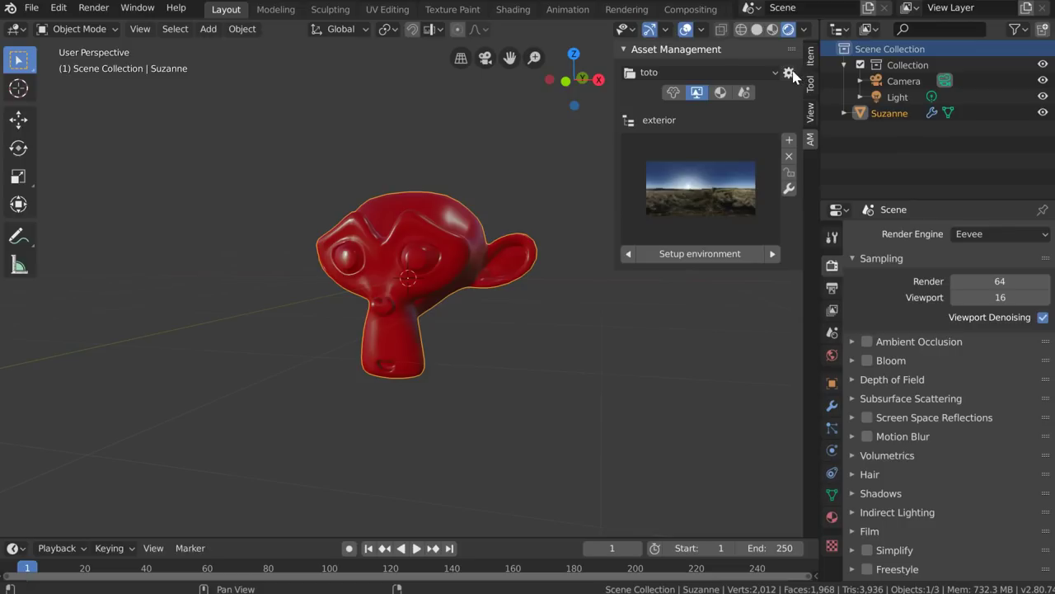
pyautogui.click(675, 73)
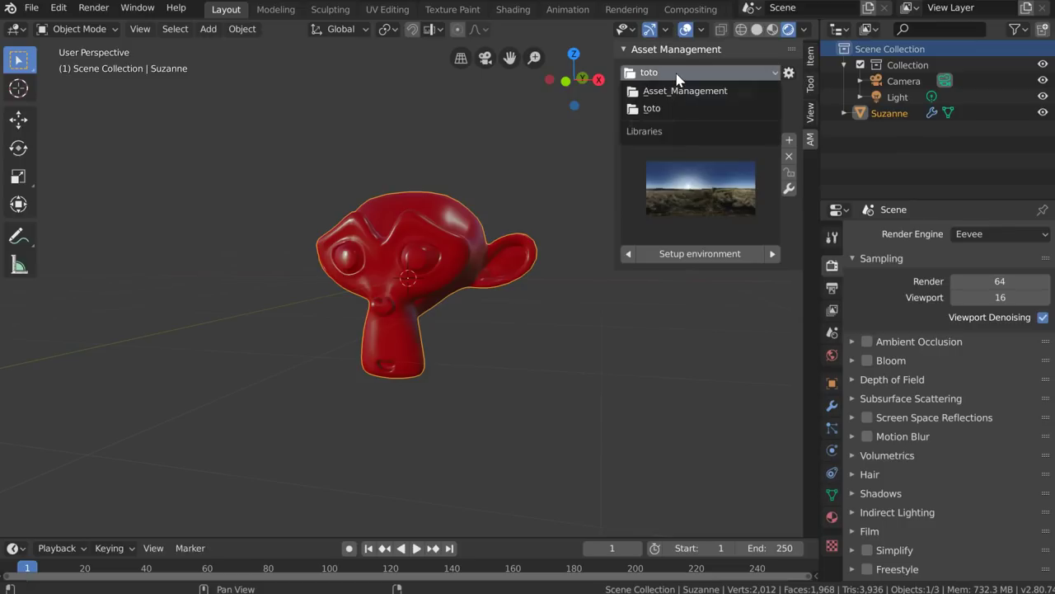
pyautogui.click(651, 109)
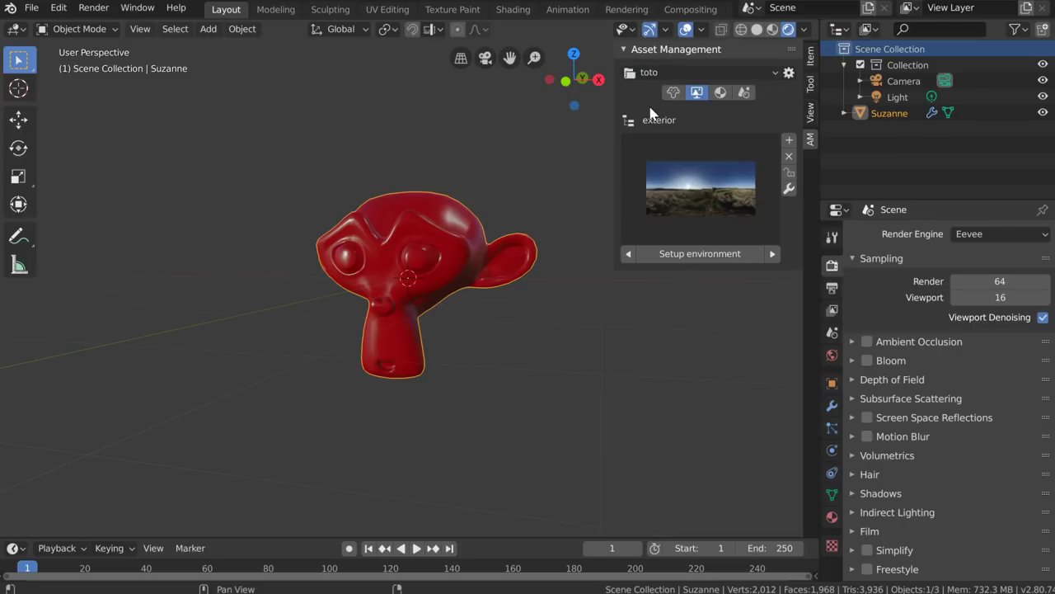
pyautogui.click(789, 75)
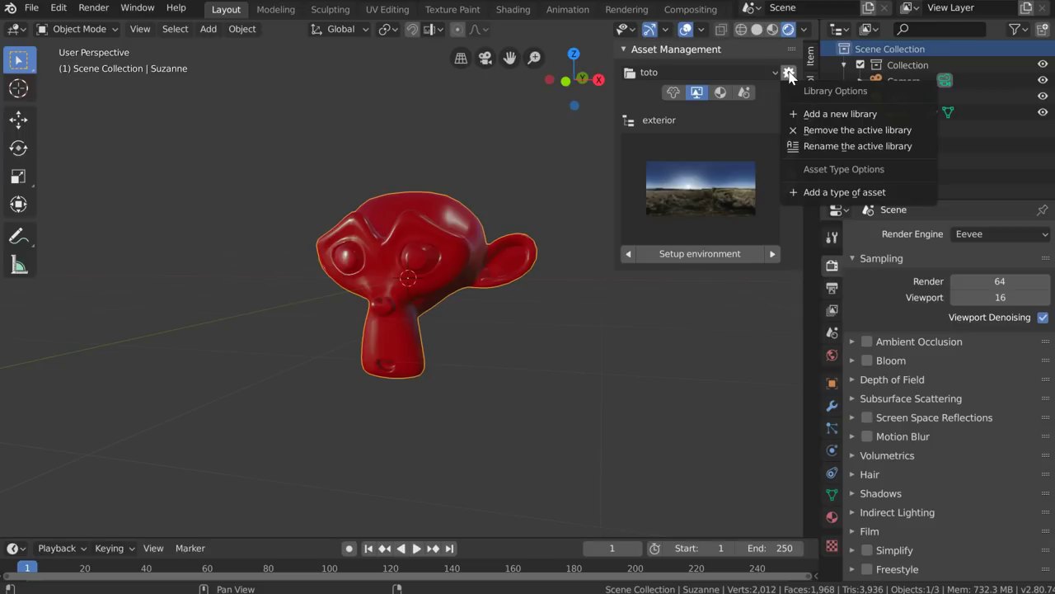
# Remove the previous toto library, keep Asset_Management as the active library, and open Library Options
pyautogui.click(859, 131)
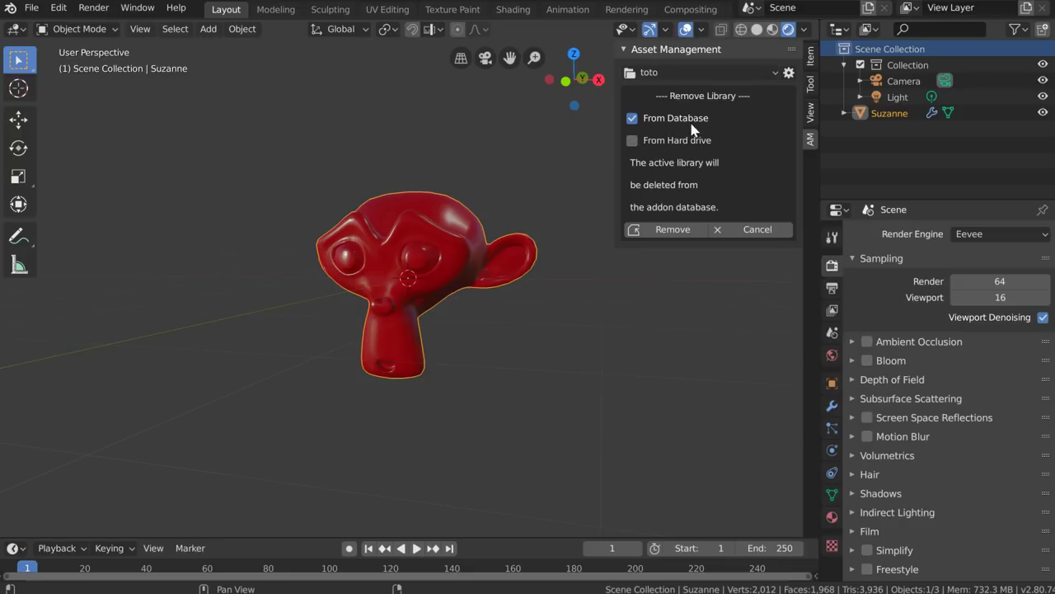
pyautogui.click(668, 231)
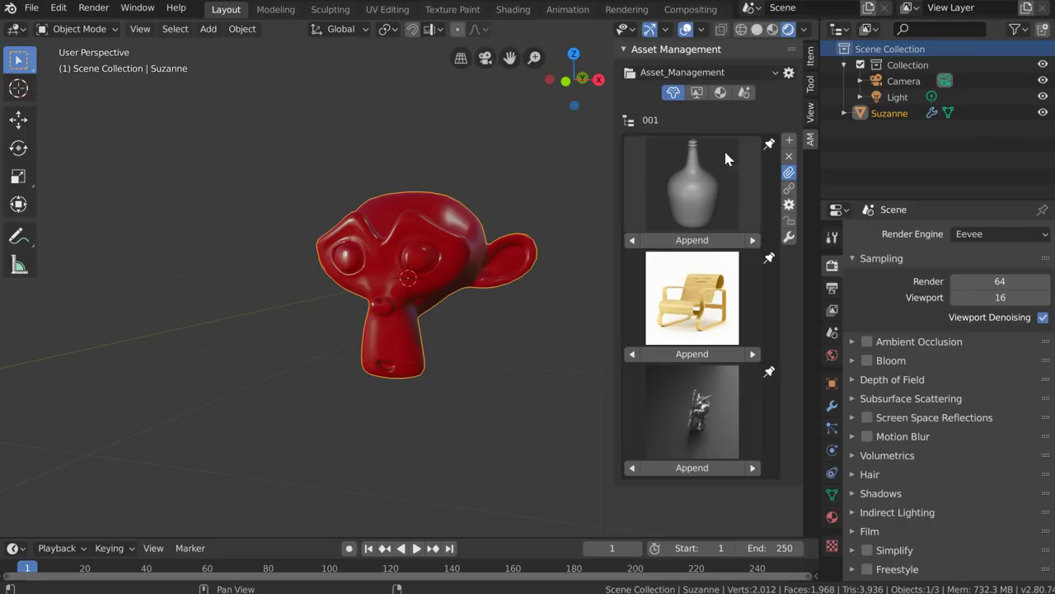
pyautogui.click(683, 73)
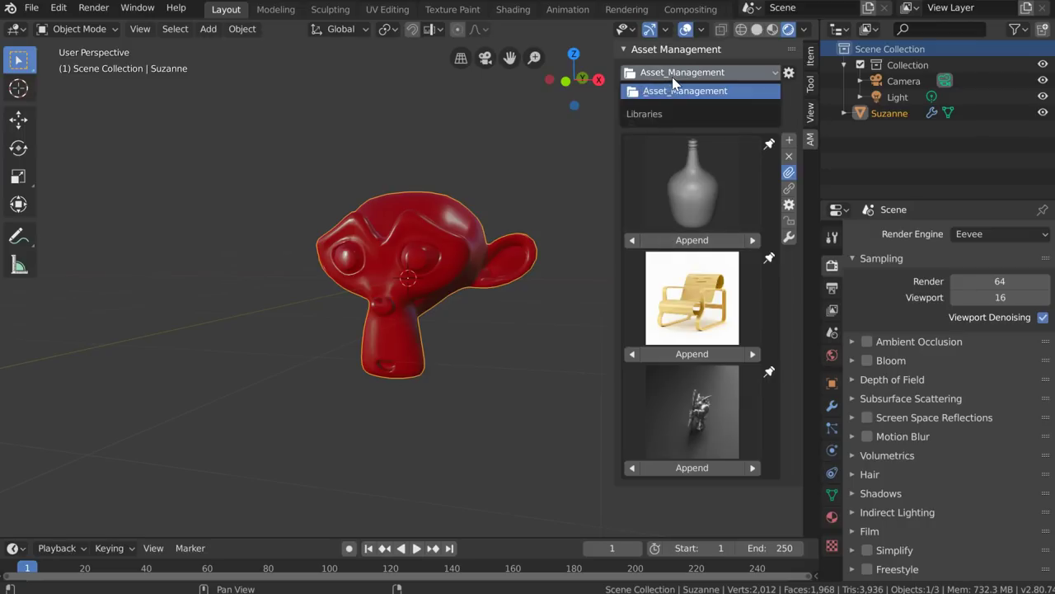
pyautogui.click(669, 84)
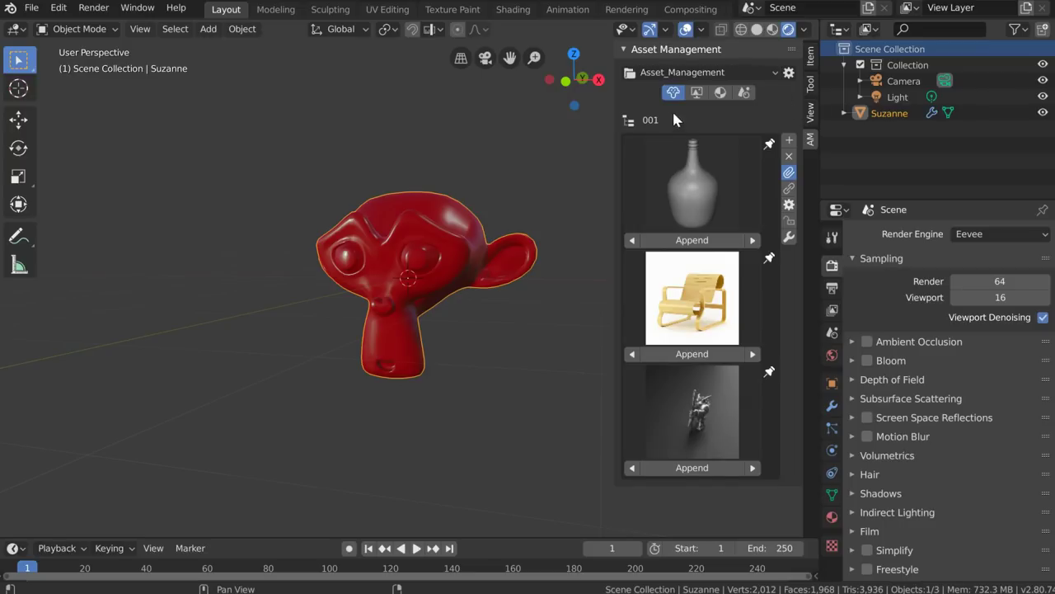
pyautogui.click(790, 73)
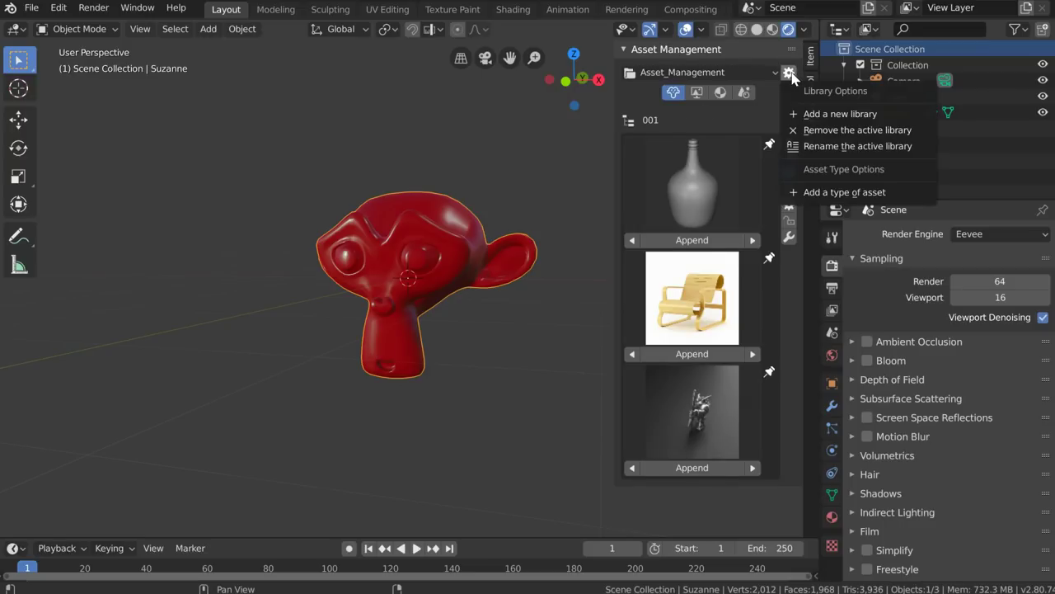
# Add a new asset library with path F:\toto\ and create it as the toto library
pyautogui.click(828, 114)
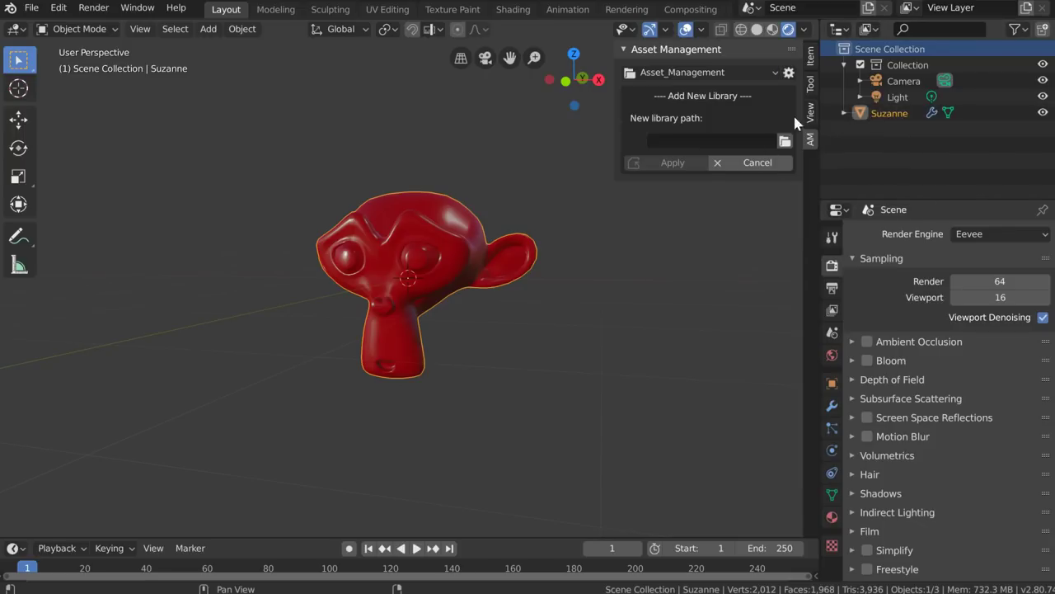
pyautogui.click(785, 141)
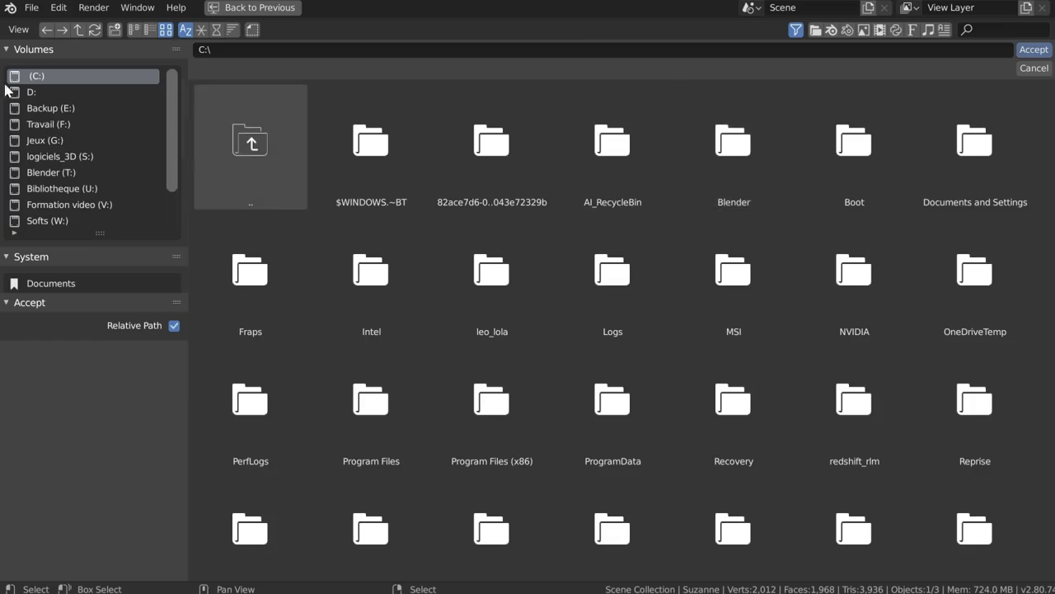
pyautogui.click(56, 125)
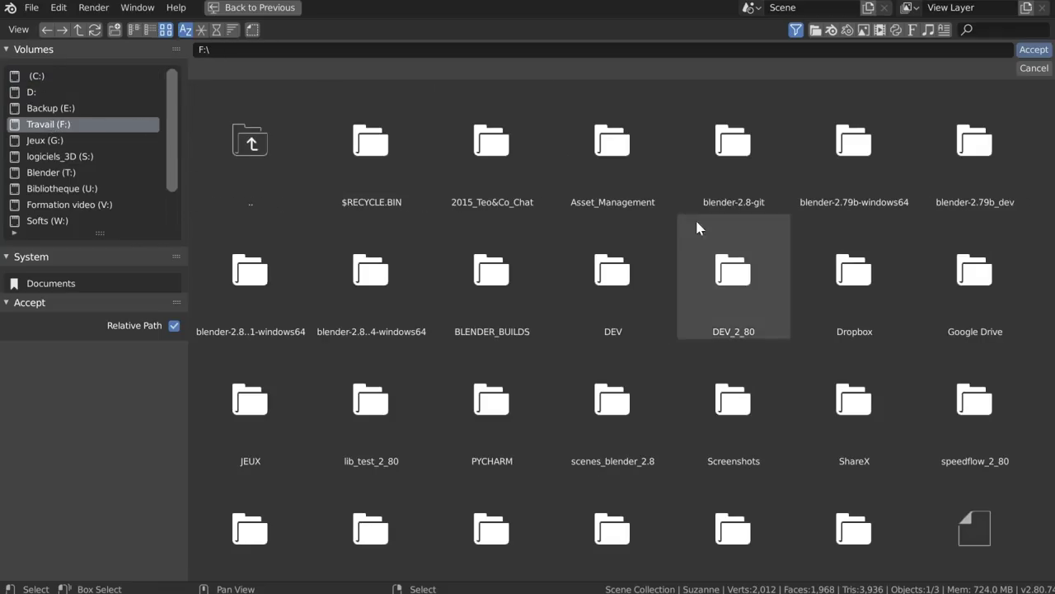
pyautogui.click(134, 30)
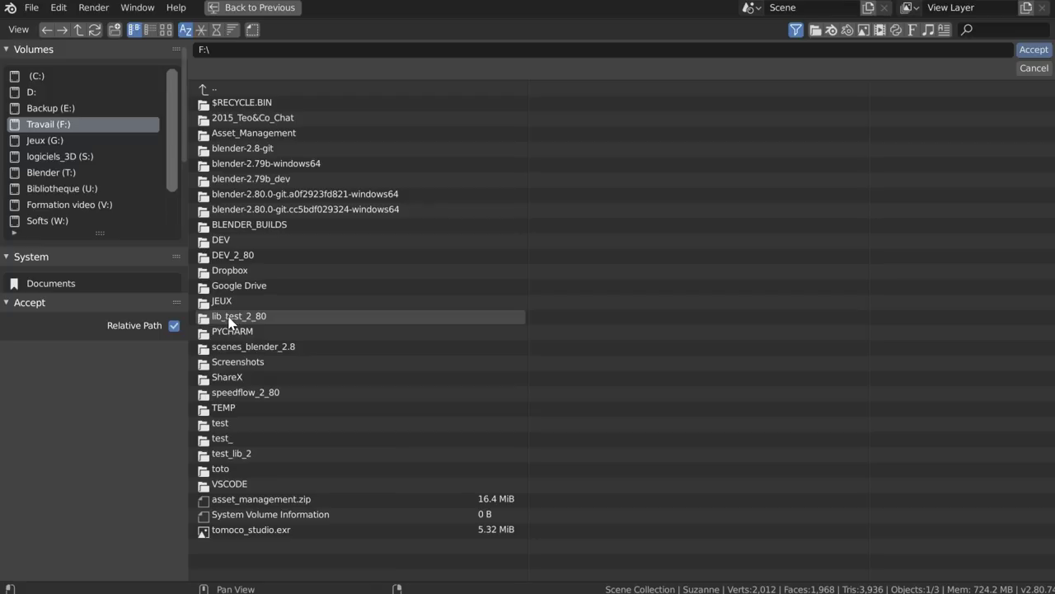
pyautogui.doubleClick(220, 468)
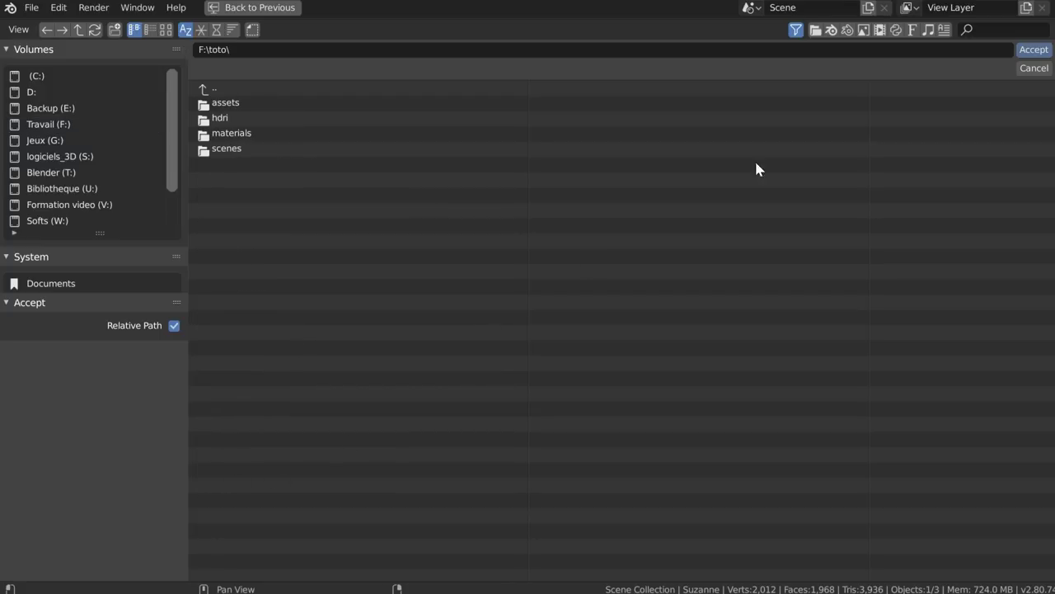
pyautogui.click(1022, 50)
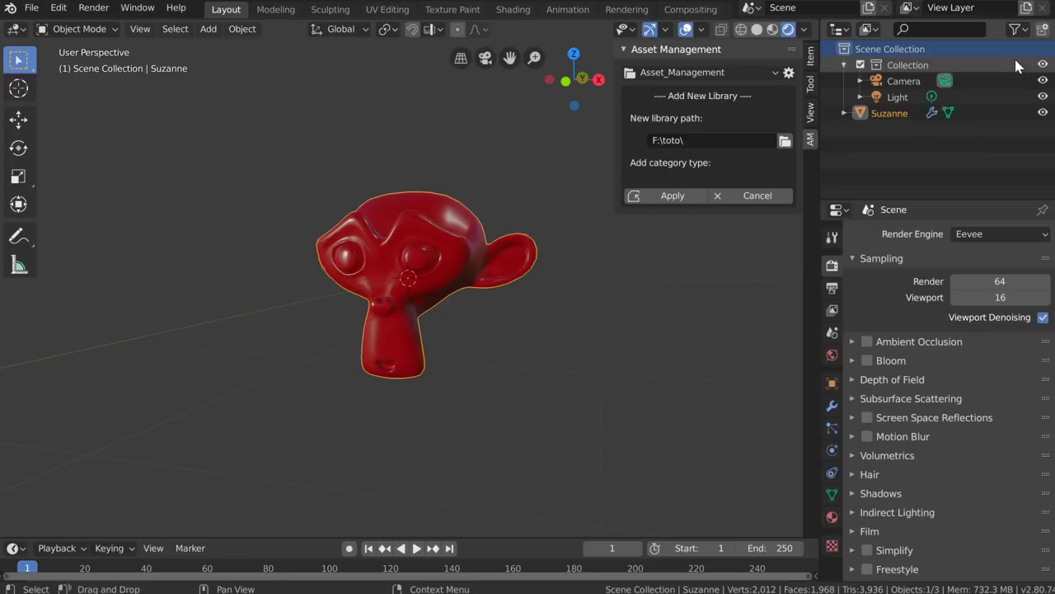
pyautogui.click(679, 196)
pyautogui.click(629, 120)
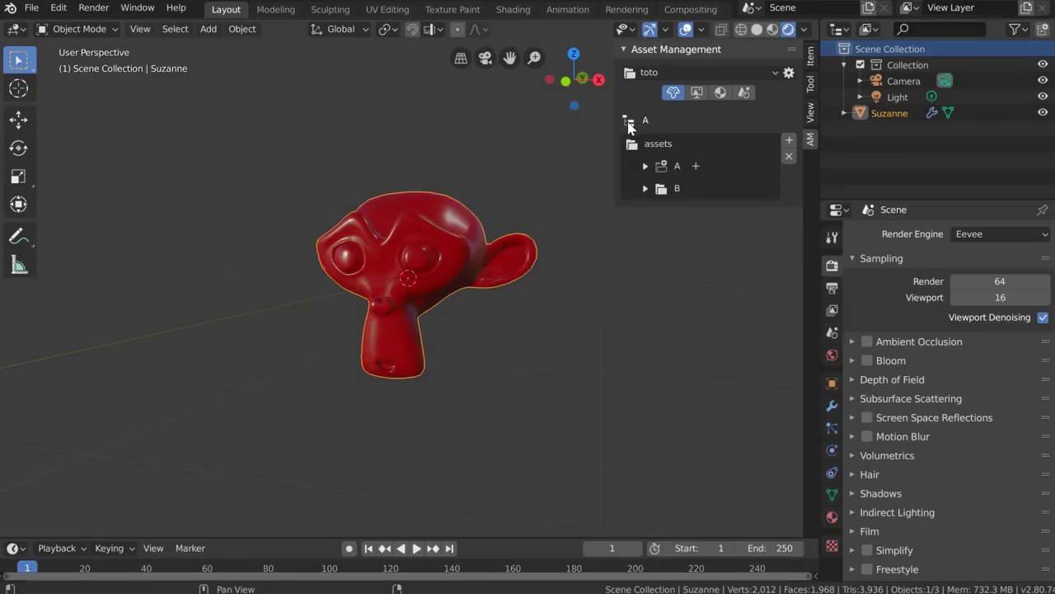
# Expand folders A and B, pin A_1 and A_2, and list folder A's mesh assets
pyautogui.click(646, 166)
pyautogui.click(717, 189)
pyautogui.click(718, 211)
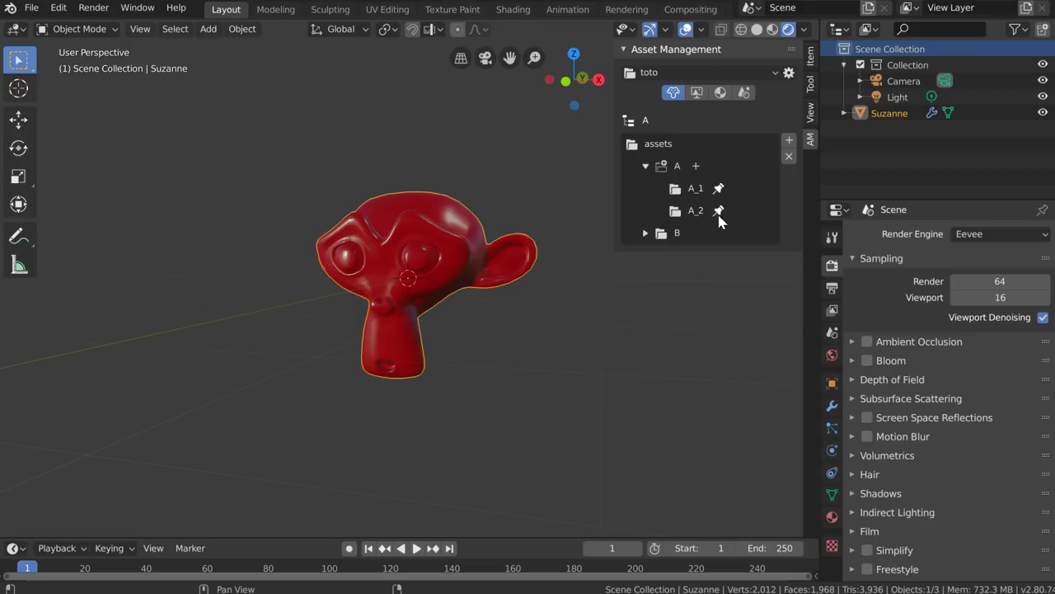
pyautogui.click(645, 232)
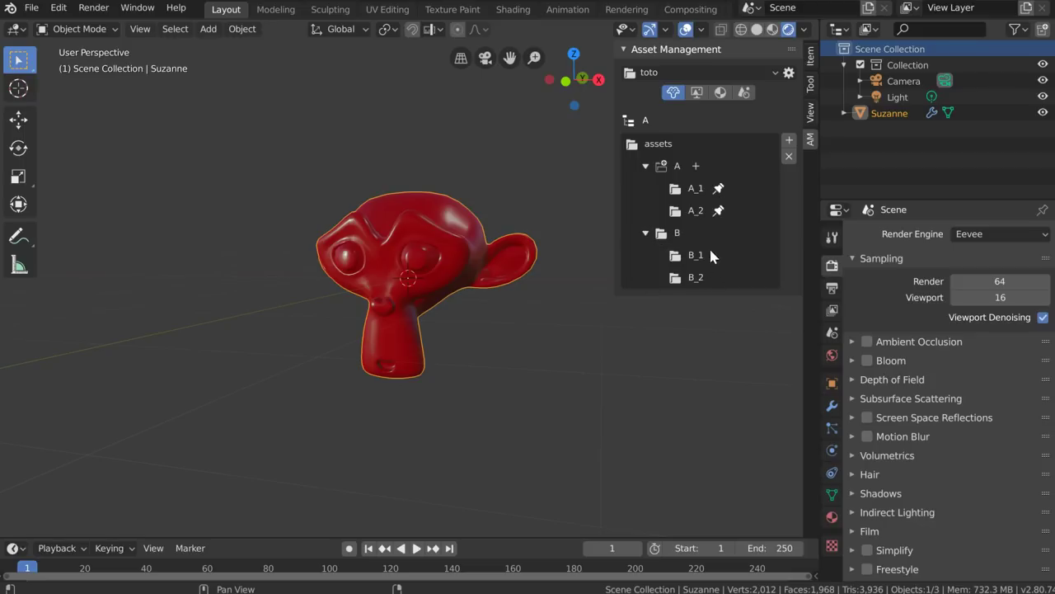
pyautogui.click(630, 120)
pyautogui.click(689, 312)
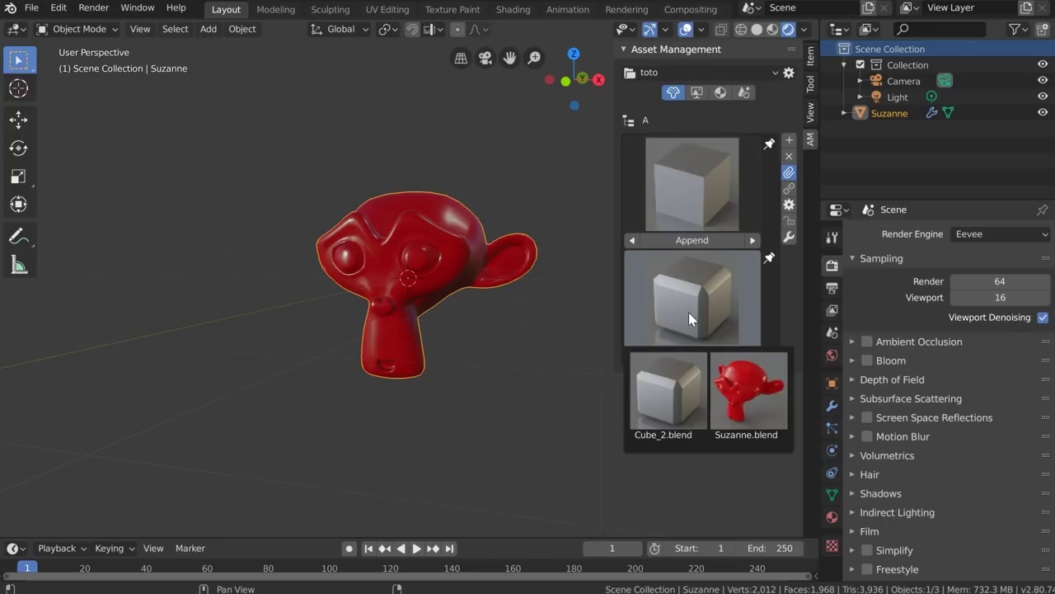
# Browse the material assets, pin the test material folder, and list its materials
pyautogui.click(697, 93)
pyautogui.click(721, 93)
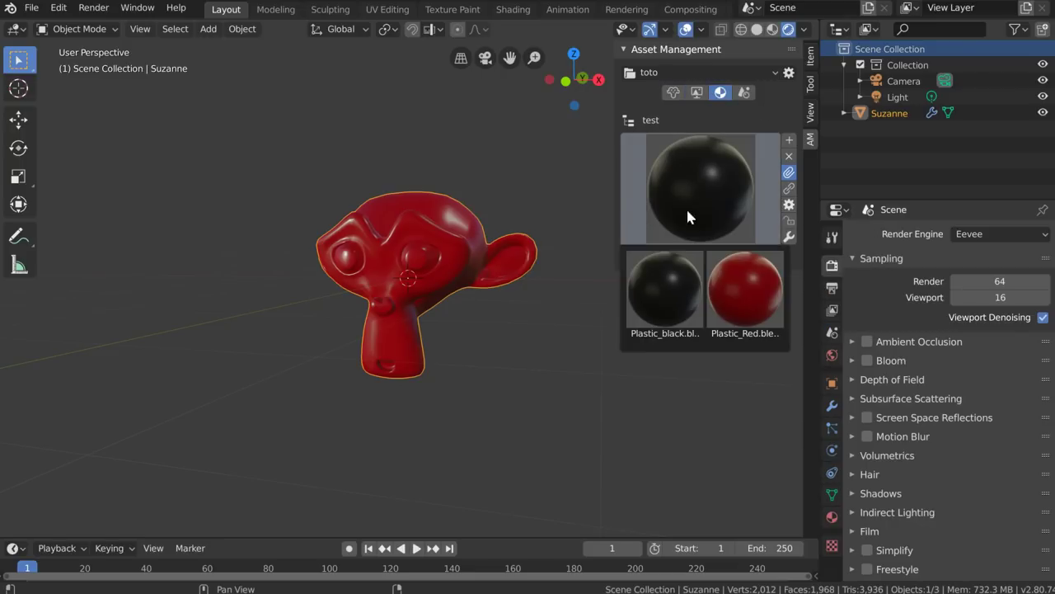
pyautogui.click(729, 296)
pyautogui.click(630, 121)
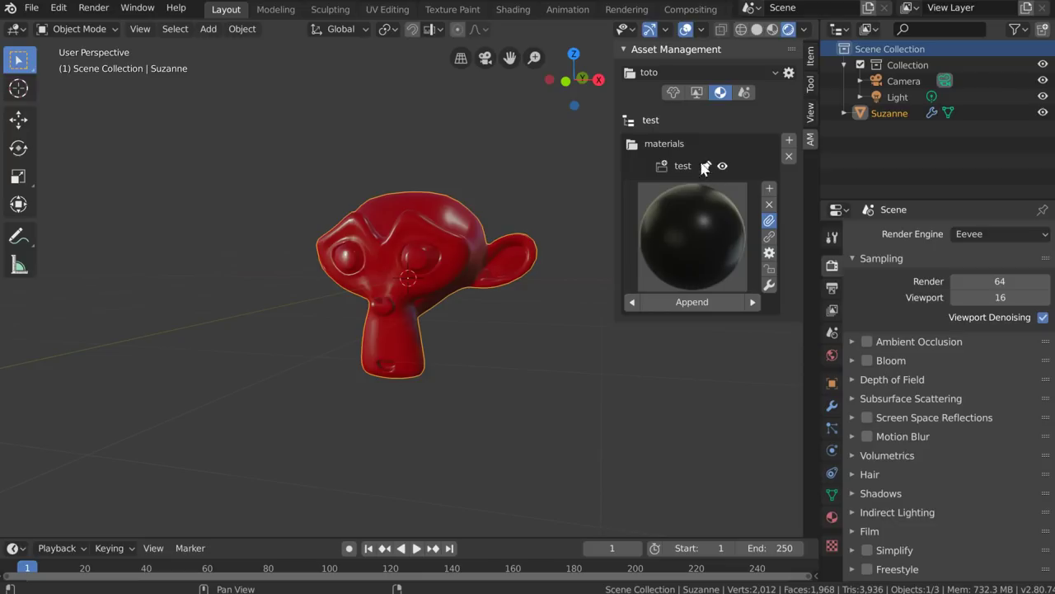
pyautogui.click(705, 168)
pyautogui.click(700, 221)
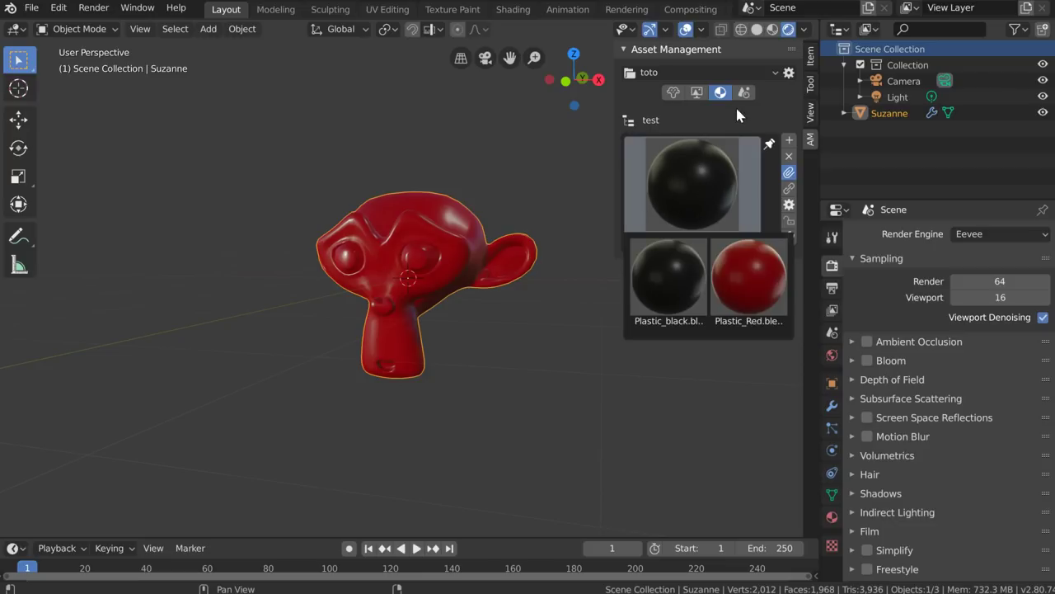
# Browse the HDRI environment assets, listing the exterior and then the interior HDRIs
pyautogui.click(697, 93)
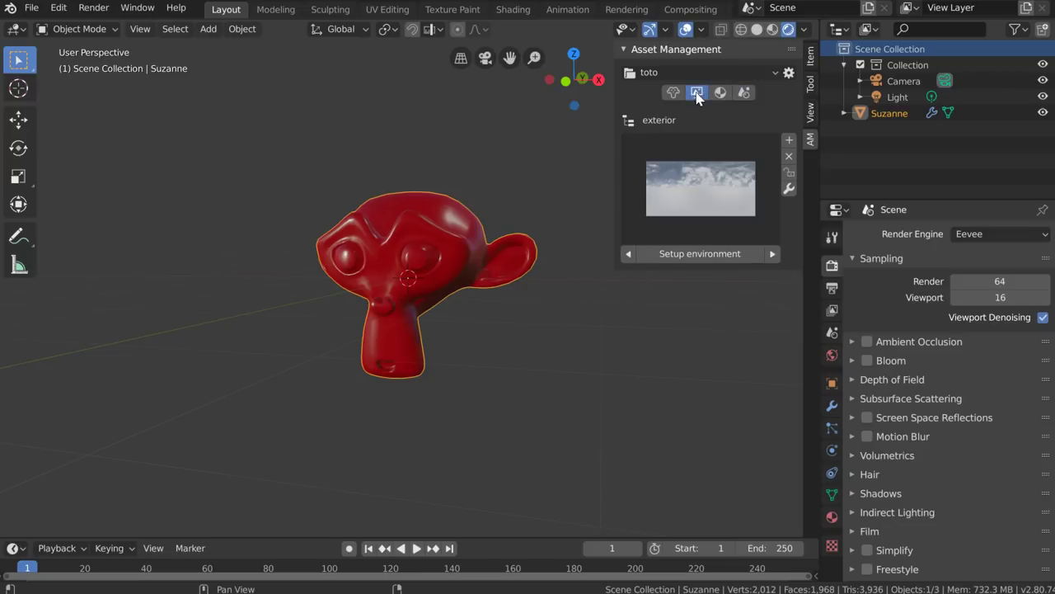
pyautogui.click(628, 120)
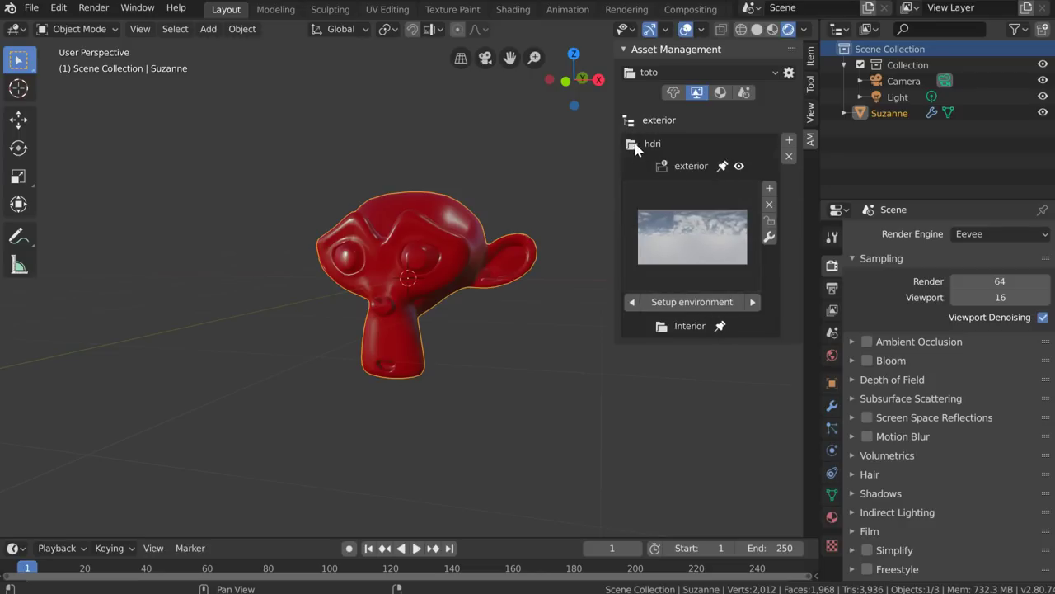
pyautogui.click(740, 168)
pyautogui.click(629, 121)
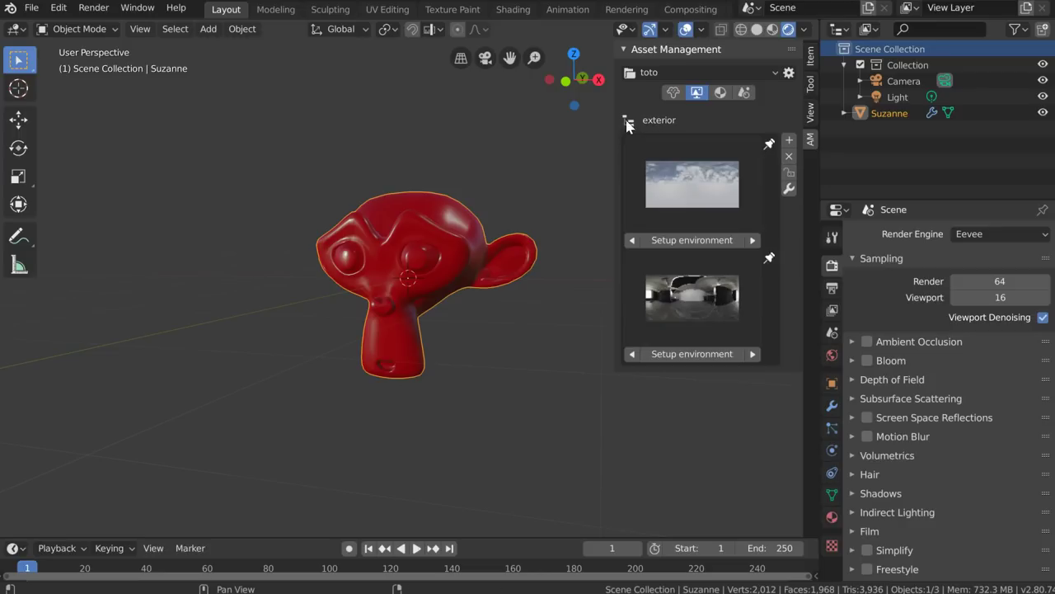
pyautogui.click(689, 183)
pyautogui.click(701, 303)
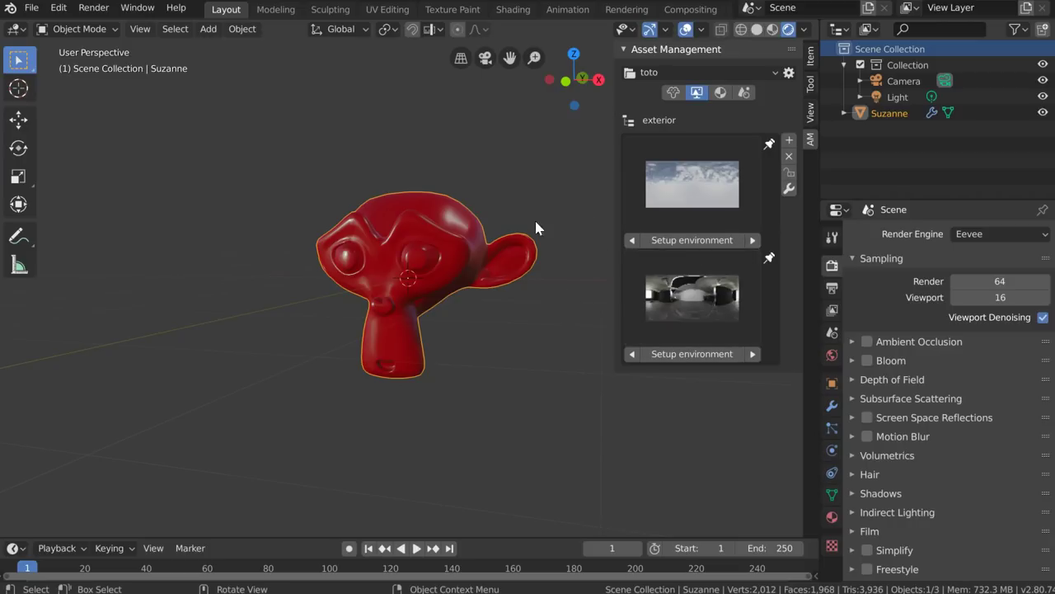
pyautogui.moveTo(491, 272); pyautogui.dragTo(482, 281, button='middle')
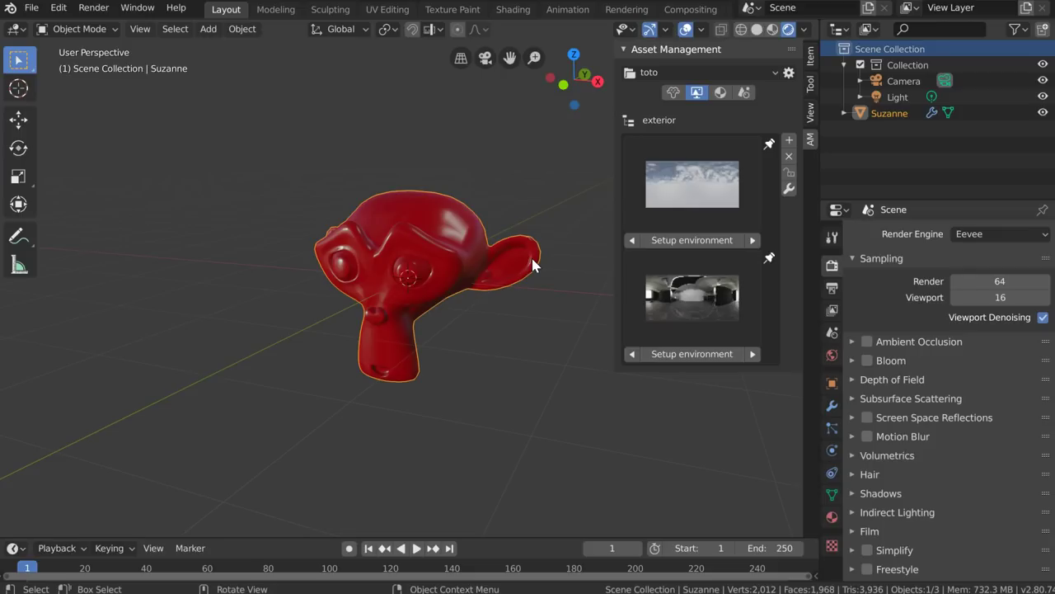
pyautogui.click(757, 29)
# Check the viewport shading options, view the tutu scene asset, then return to mesh assets
pyautogui.click(804, 29)
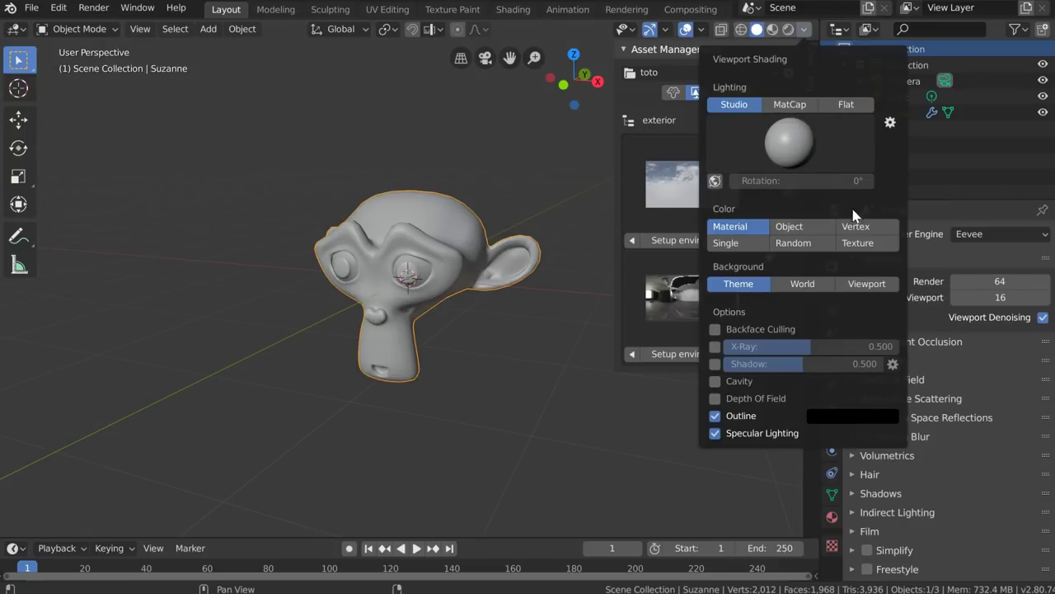
pyautogui.click(756, 41)
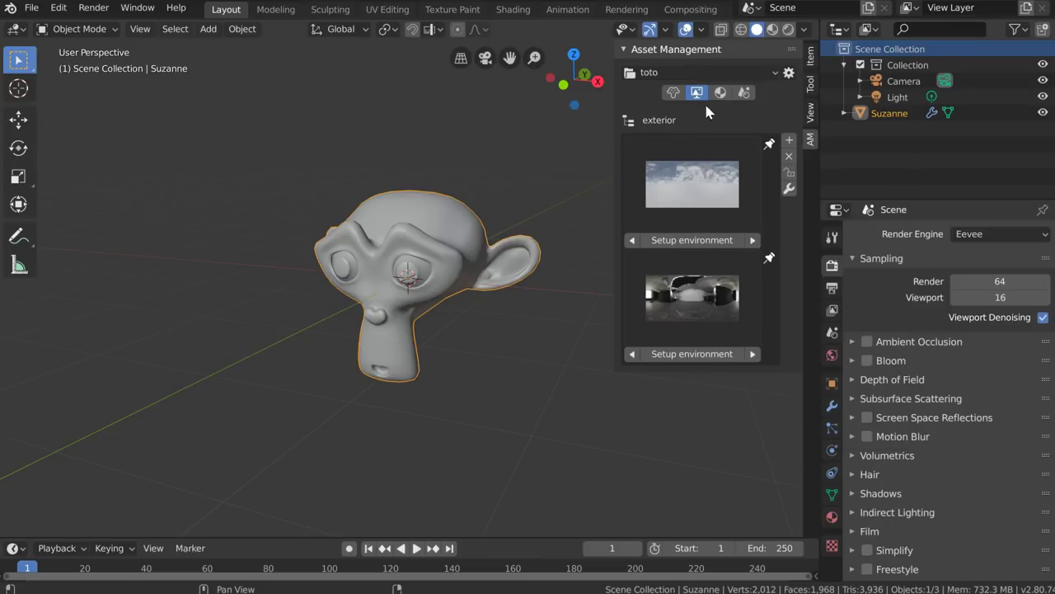
pyautogui.click(743, 92)
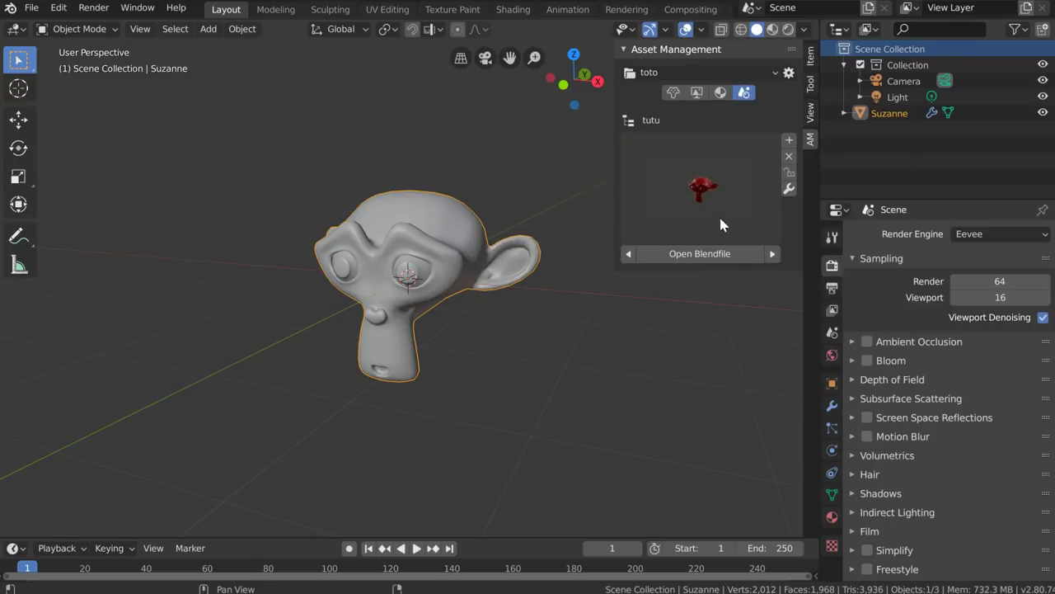
pyautogui.click(672, 92)
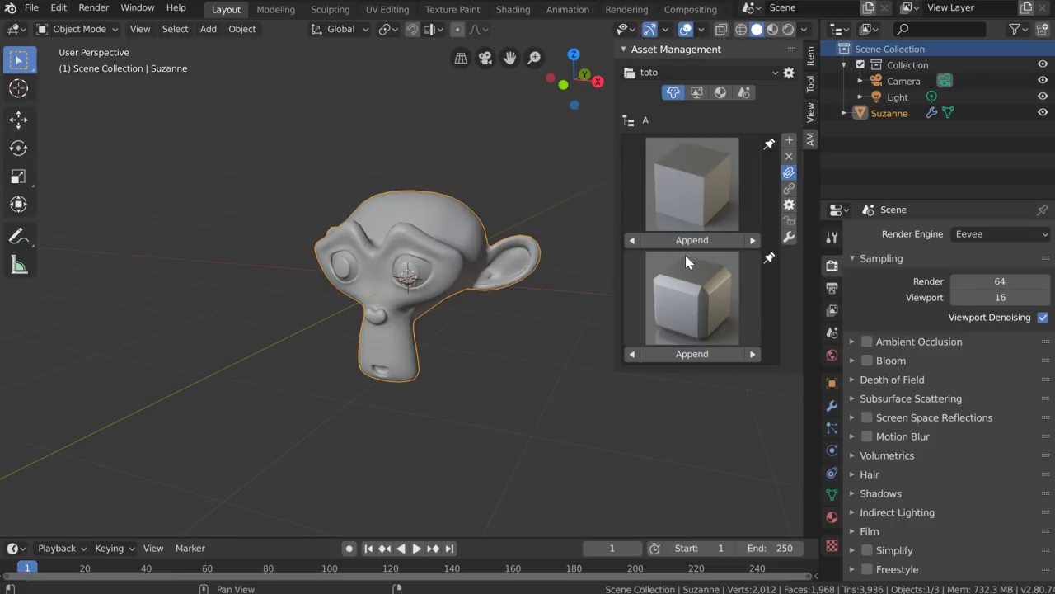